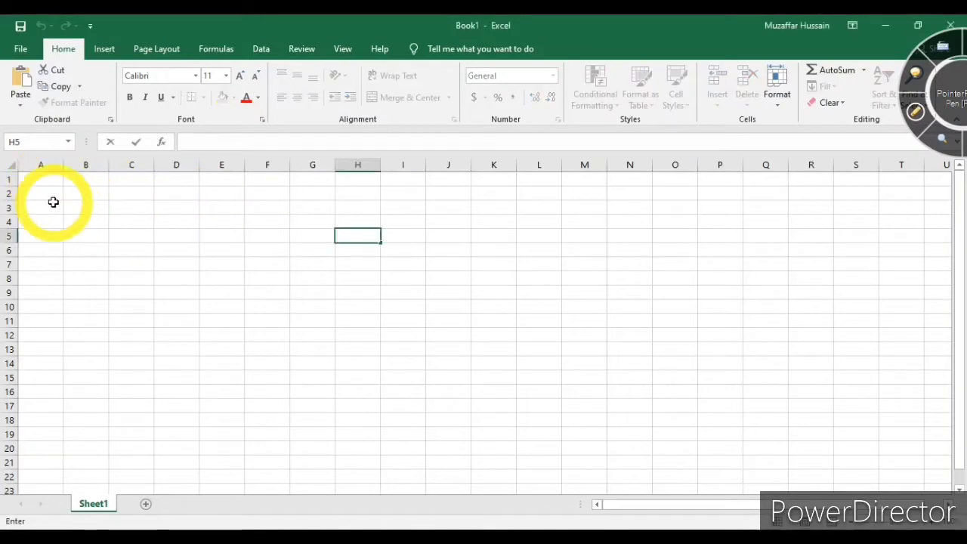
left_click(41, 181)
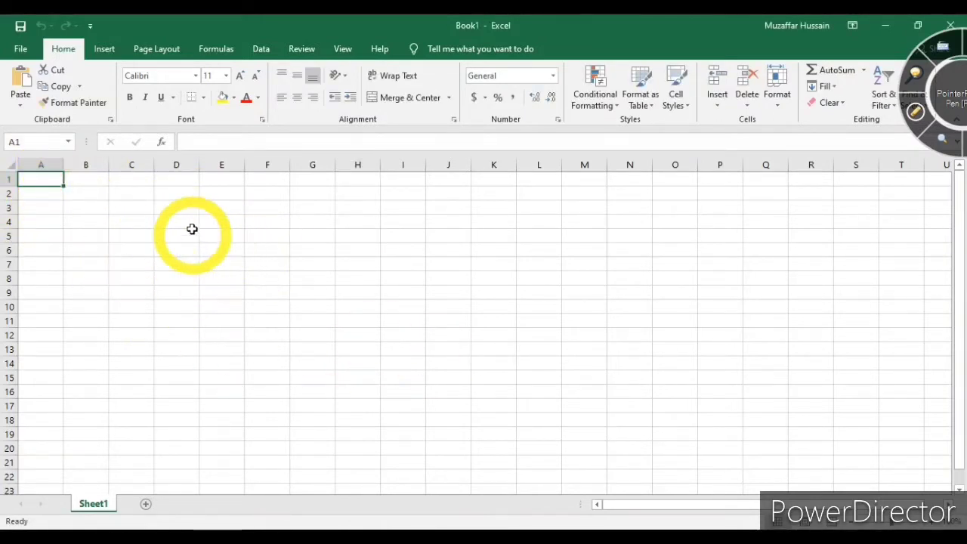
left_click(142, 223)
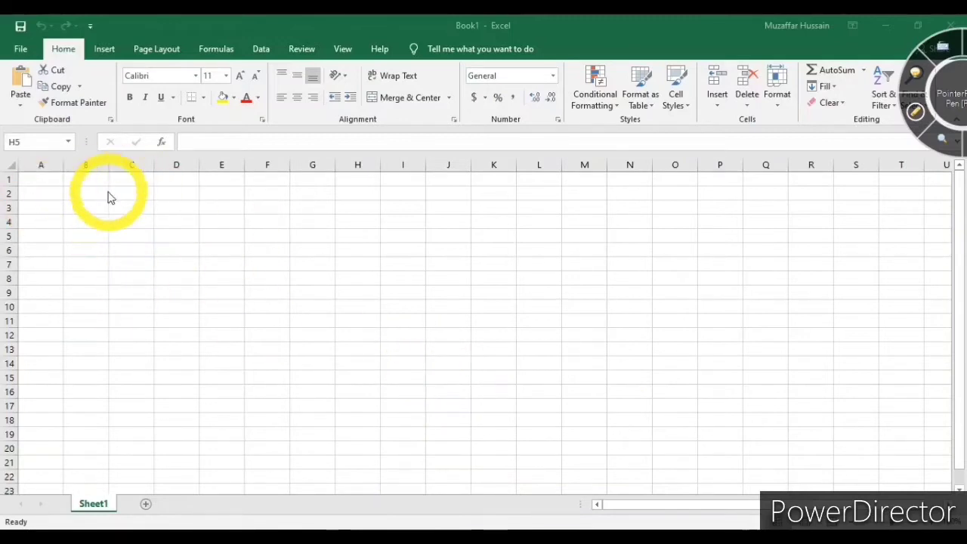
left_click(47, 184)
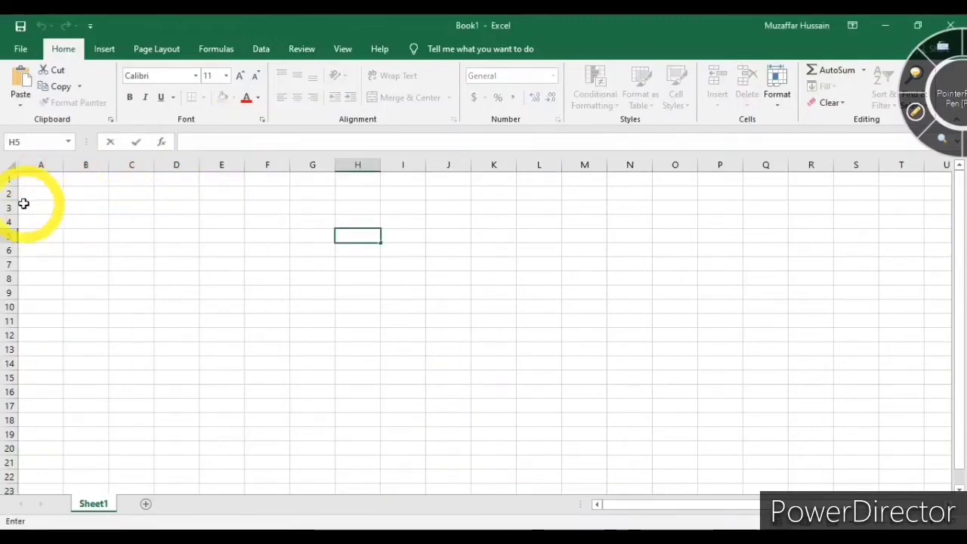
left_click(42, 181)
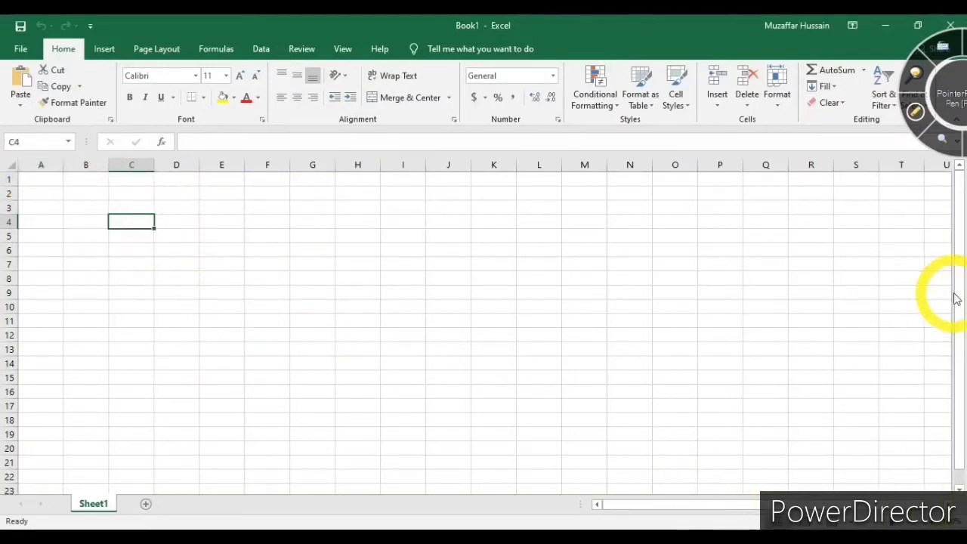
Start the screen pen in Rectangle mode and outline the row of ribbon tab names, followed by the Home ribbon commands.
left_click(917, 114)
right_click(609, 273)
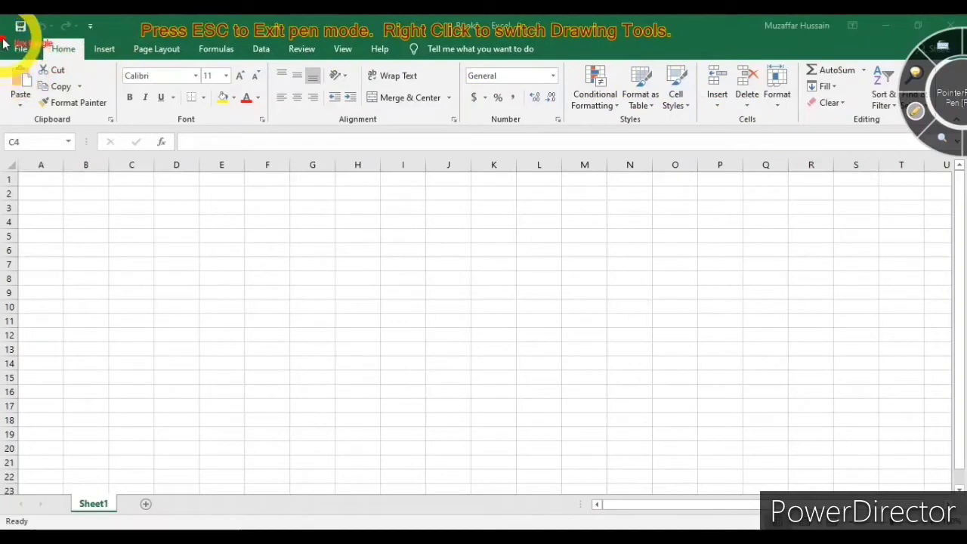
left_click_drag(22, 68, 557, 67)
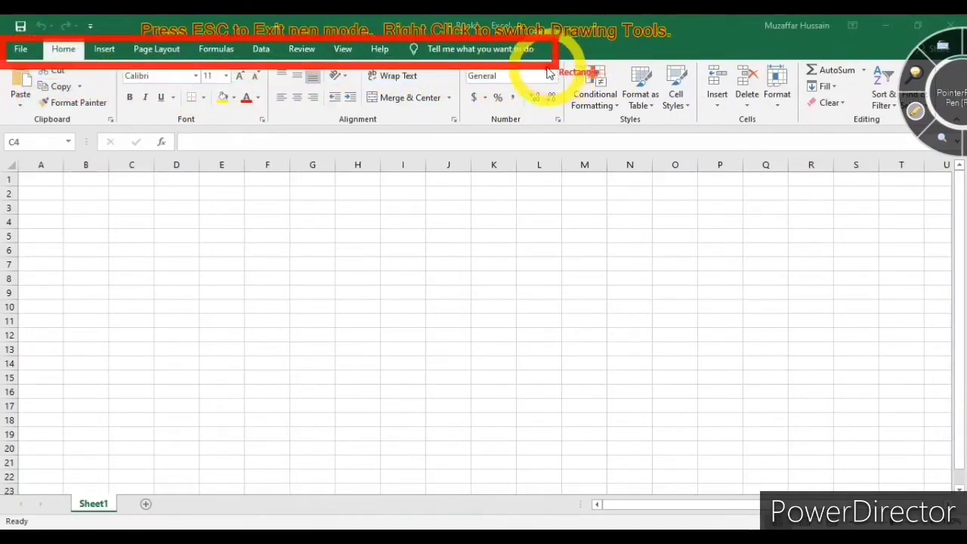
left_click_drag(7, 65, 920, 135)
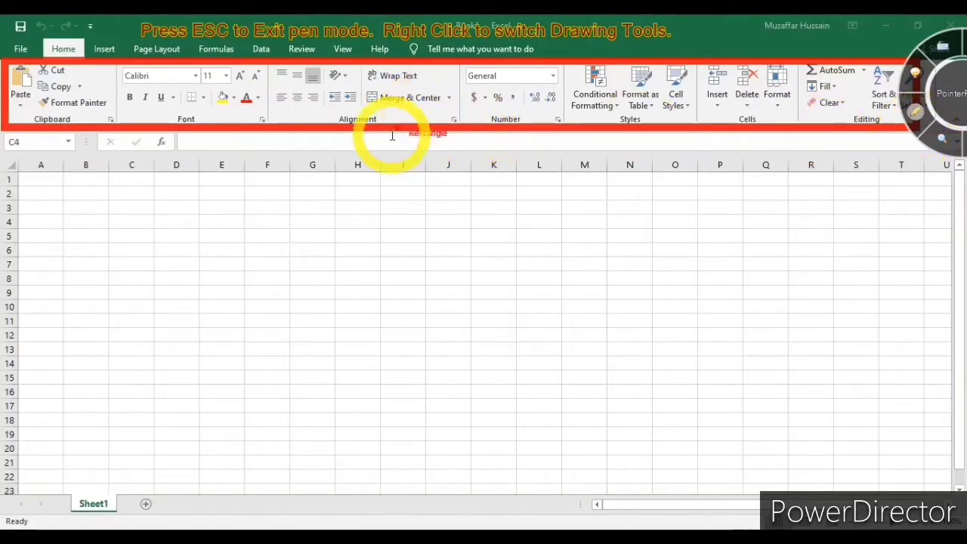
Clear the existing outlines and draw red rectangles around the Font group, its name label and the Alignment group label.
left_click(916, 112)
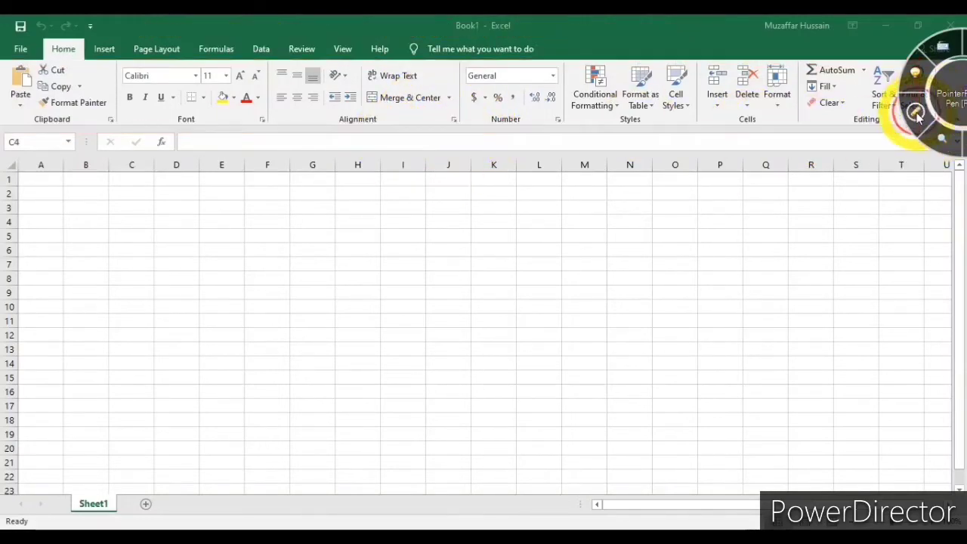
left_click_drag(108, 70, 278, 136)
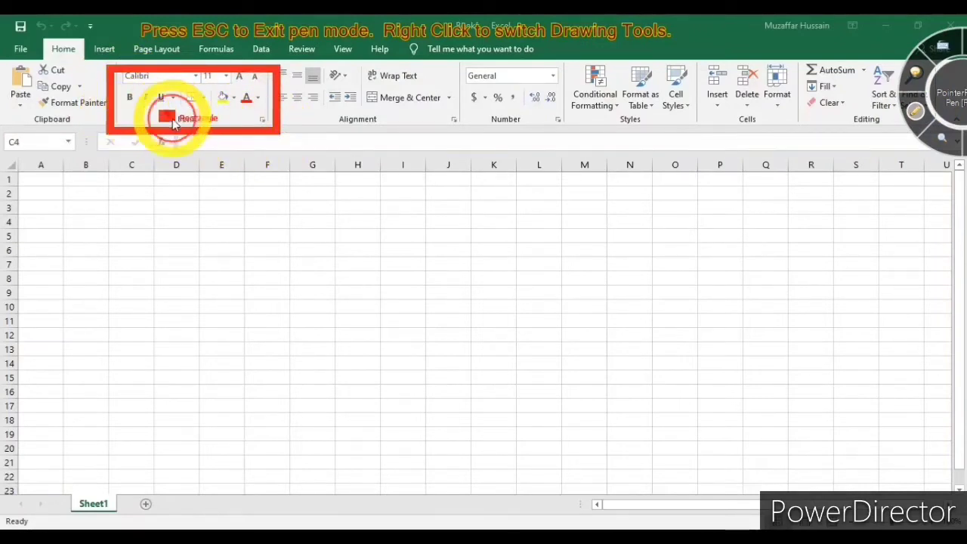
left_click_drag(173, 123, 213, 134)
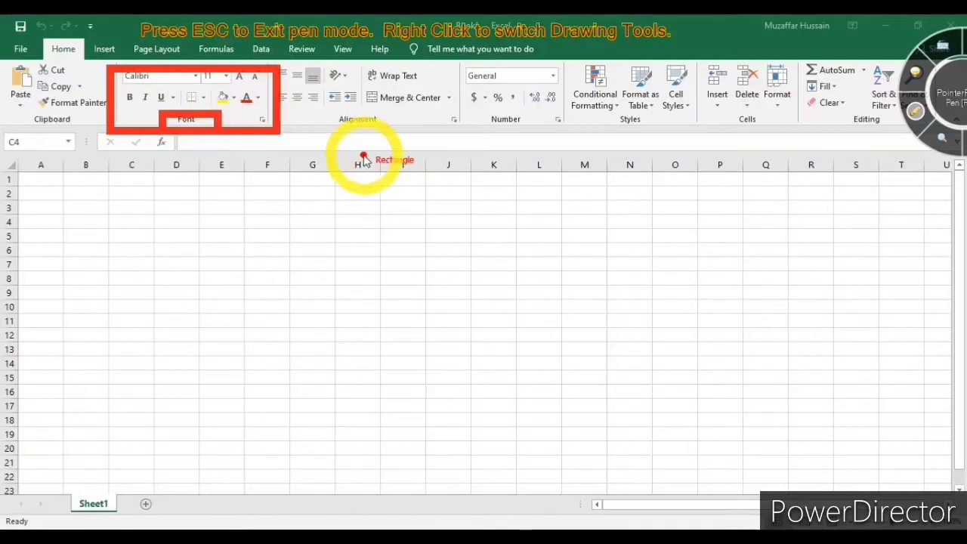
left_click_drag(327, 107, 389, 136)
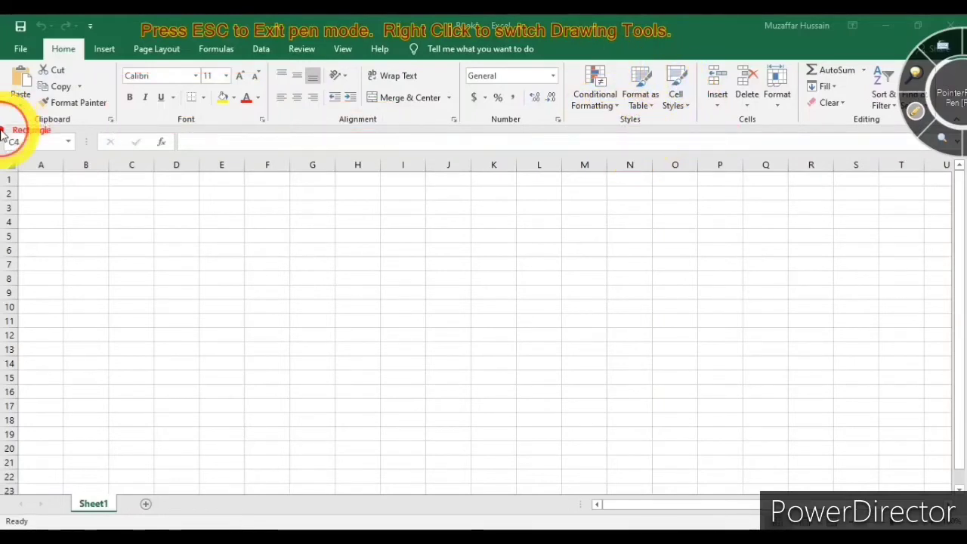
Outline the Name Box, the Insert Function symbol and the formula bar with red rectangles, leaving pen mode at the end.
left_click_drag(9, 166, 94, 168)
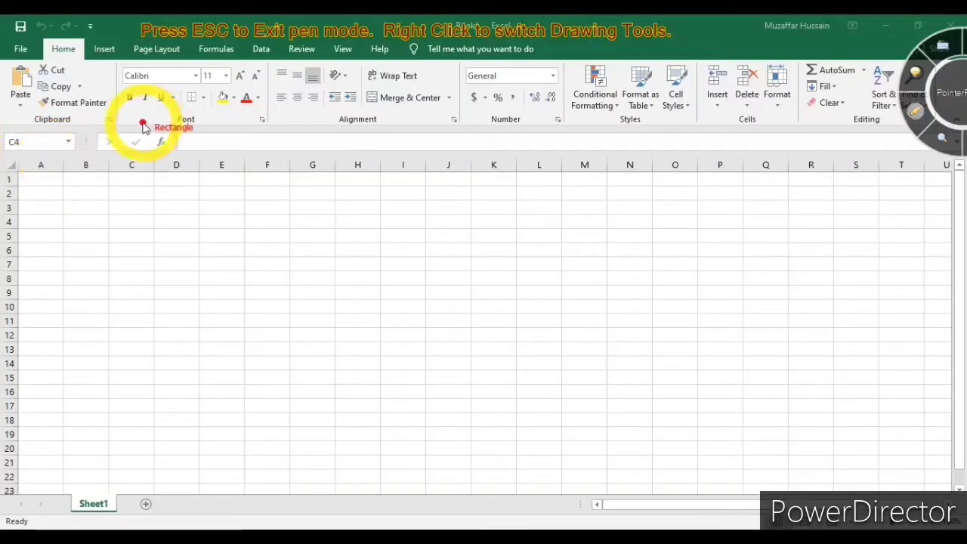
left_click_drag(143, 123, 189, 163)
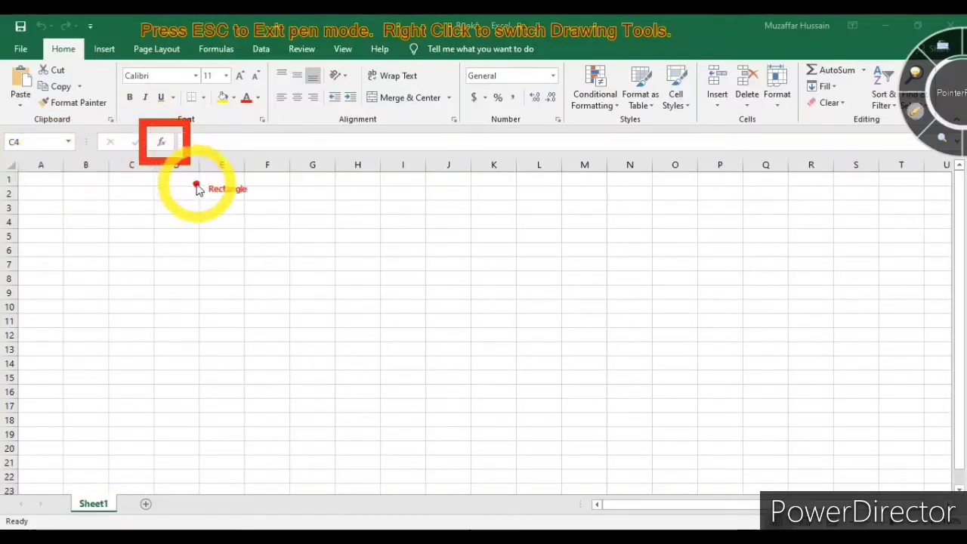
left_click_drag(179, 123, 956, 162)
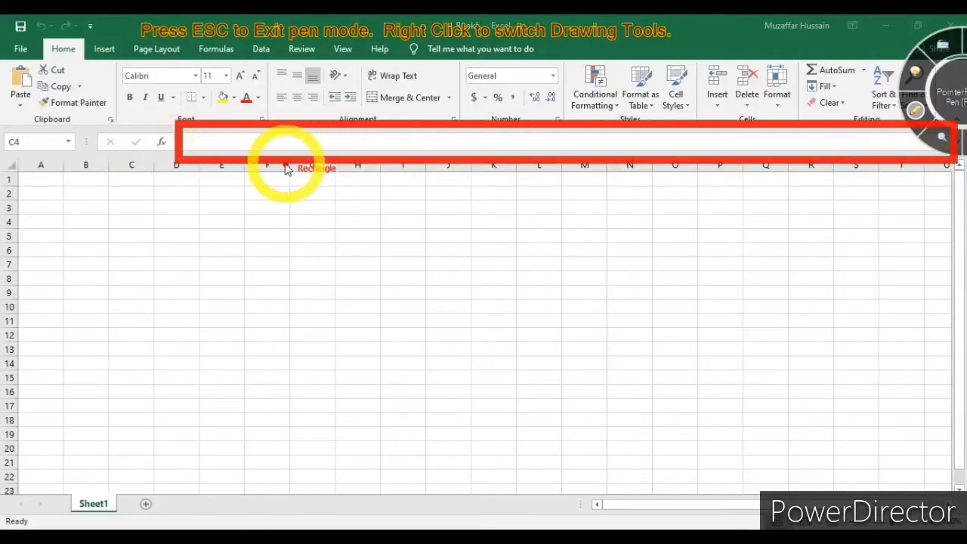
key("Escape")
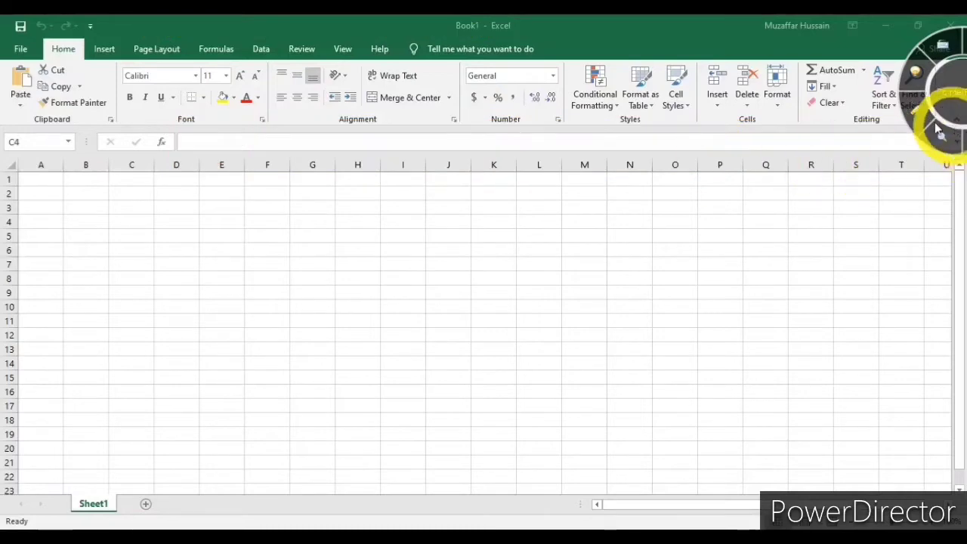
Outline the column header letters with a red rectangle, clear it, and outline the row numbers the same way before leaving pen mode.
left_click(922, 110)
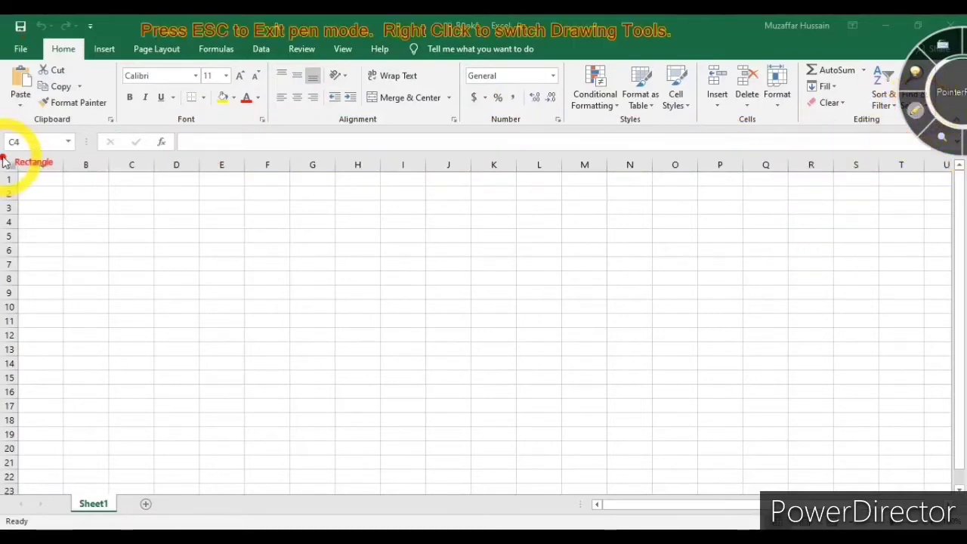
left_click_drag(9, 172, 965, 193)
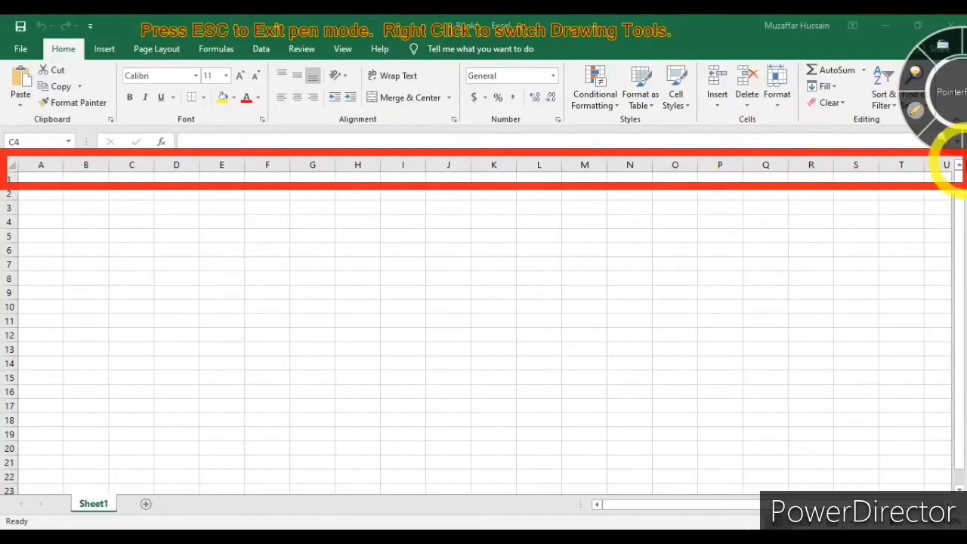
left_click(920, 118)
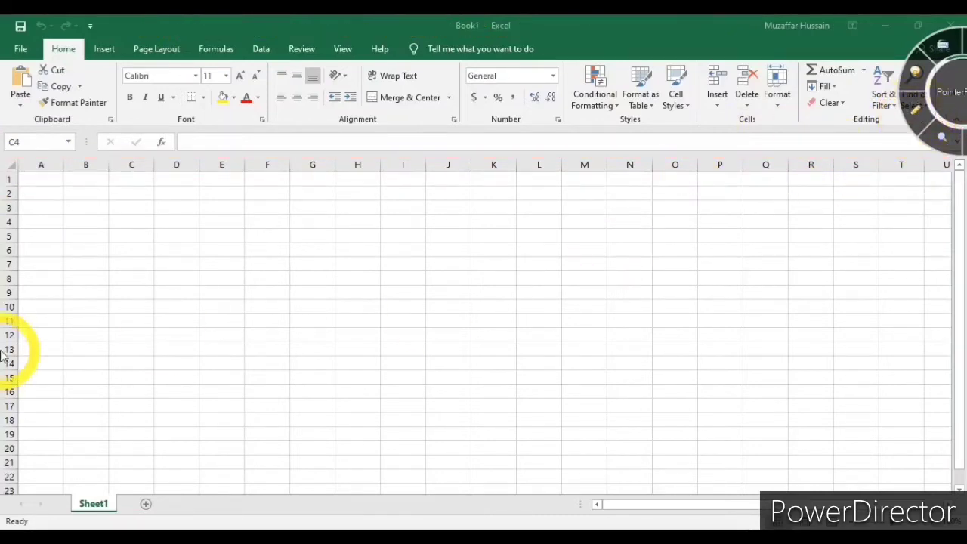
left_click(916, 110)
left_click_drag(2, 169, 24, 508)
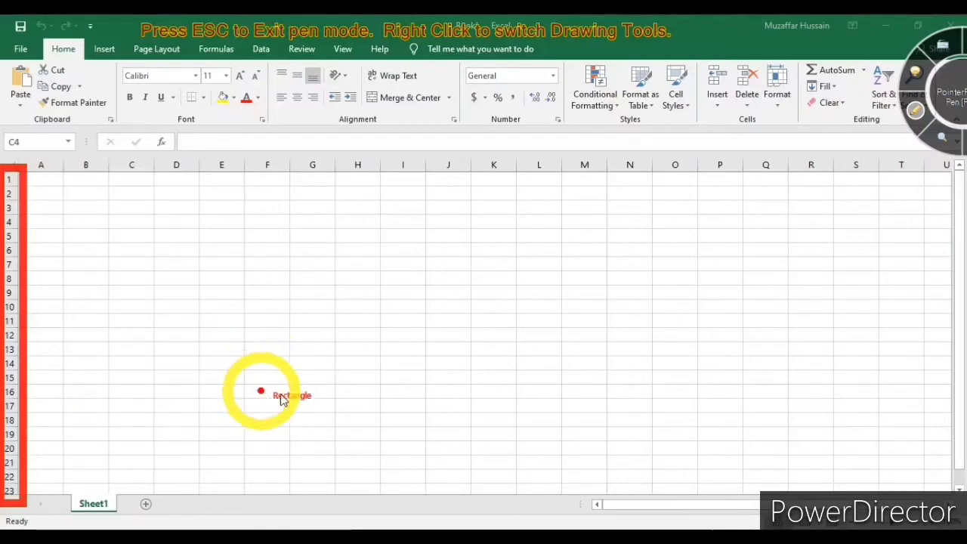
key("Escape")
Select various single cells in columns B to E, ending on E5, to examine each cell's address in the Name Box.
left_click(260, 269)
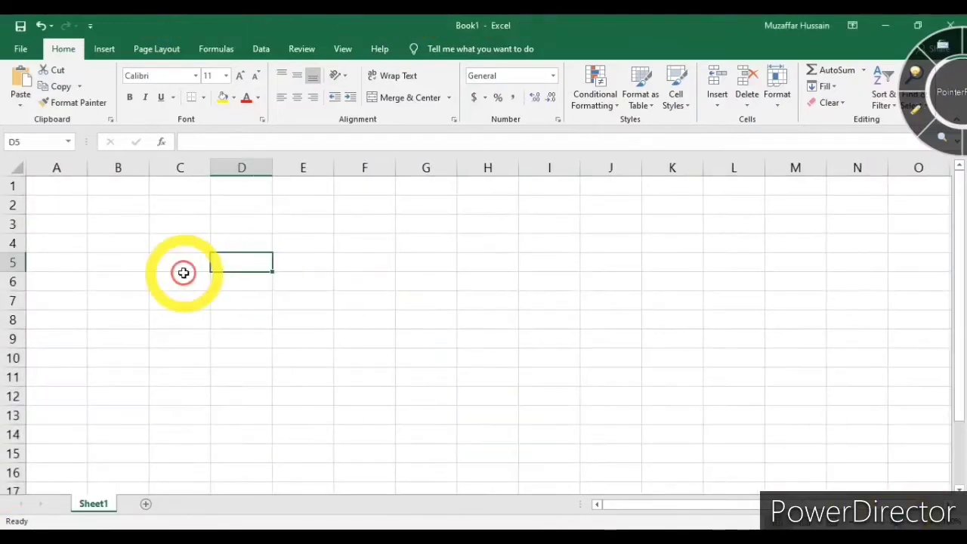
left_click(242, 281)
left_click(296, 266)
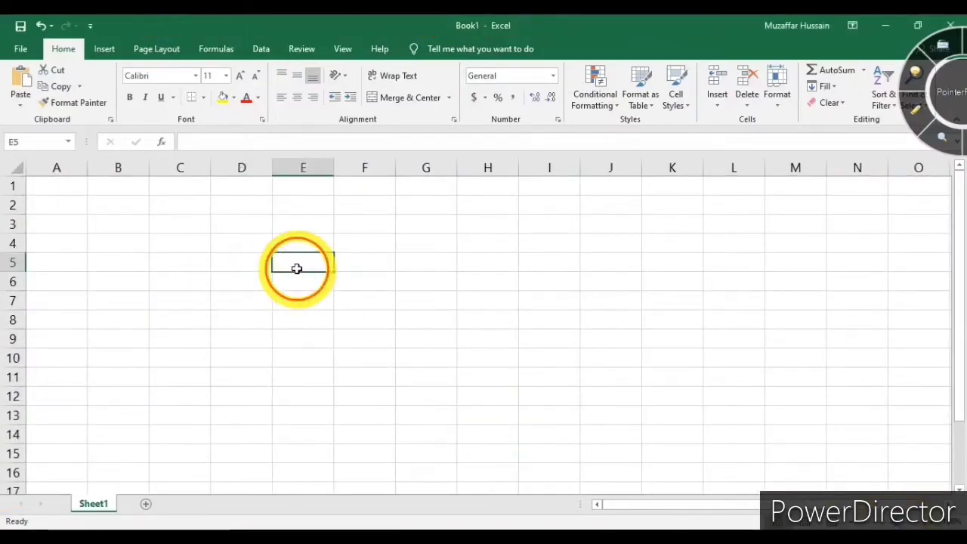
left_click(295, 290)
left_click(194, 242)
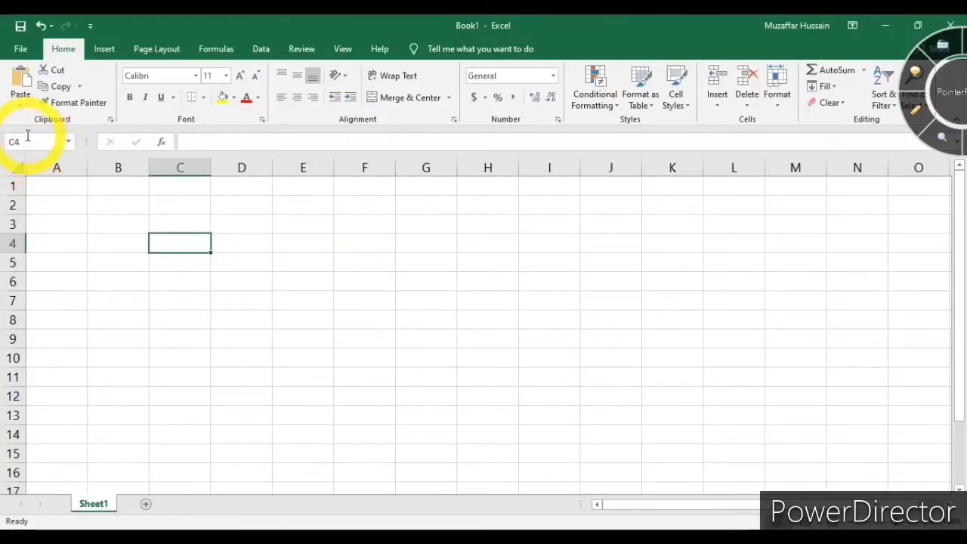
left_click(231, 227)
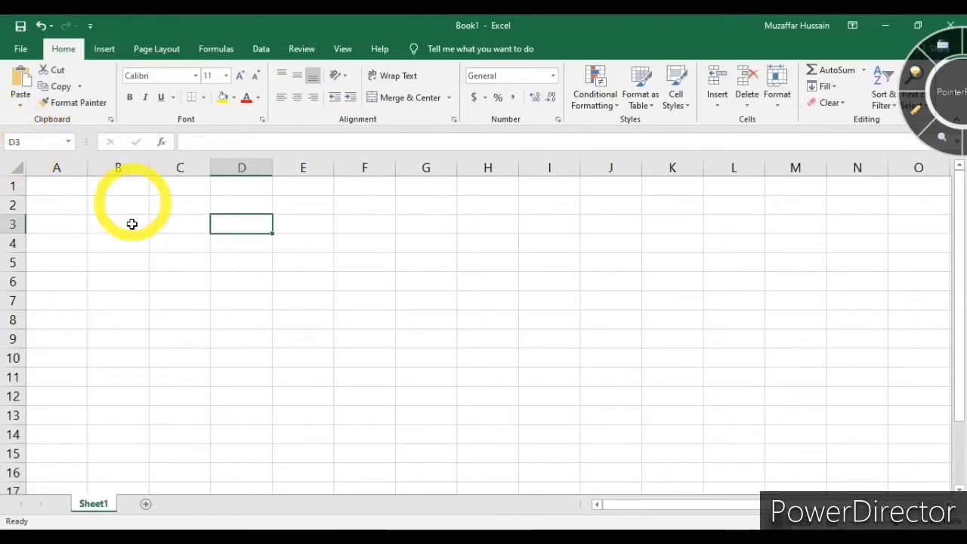
left_click(182, 259)
left_click(278, 210)
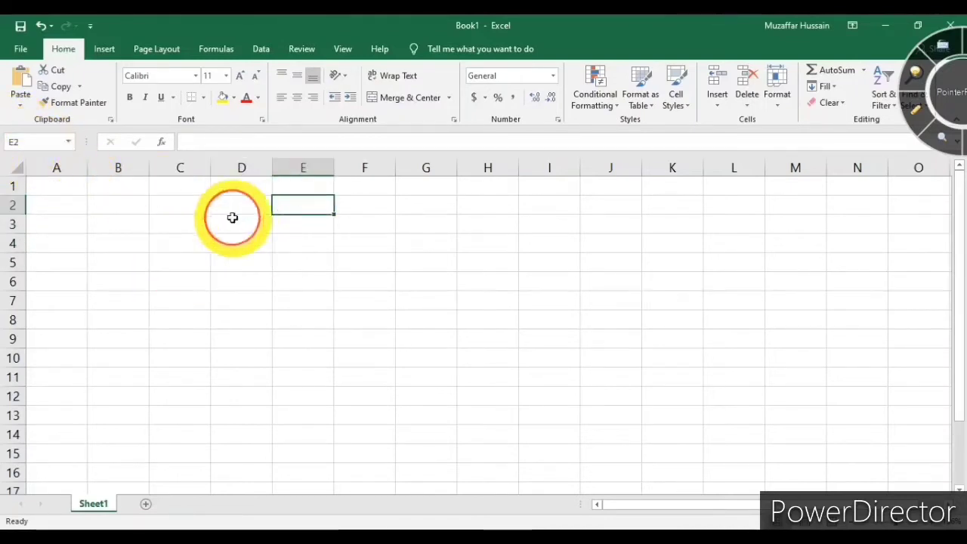
left_click(117, 225)
left_click(297, 299)
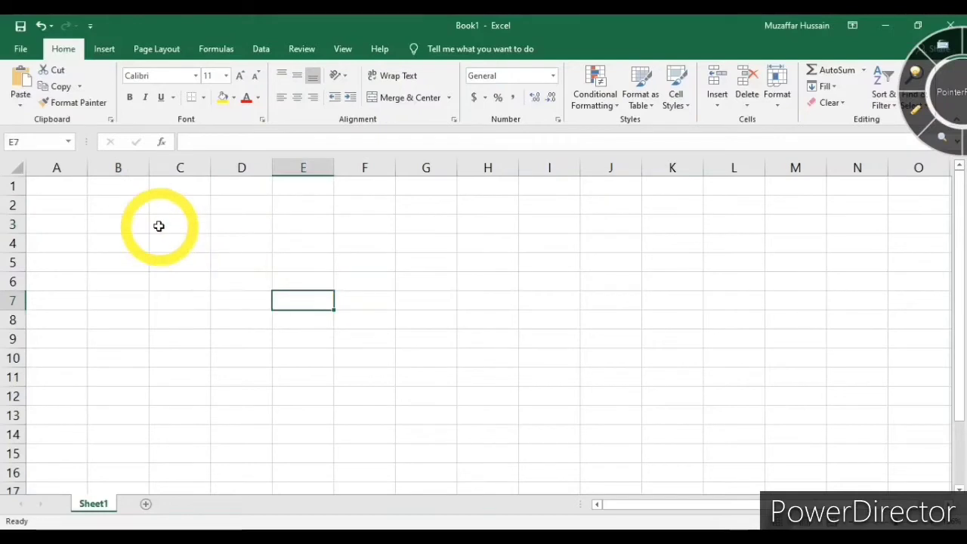
left_click(193, 227)
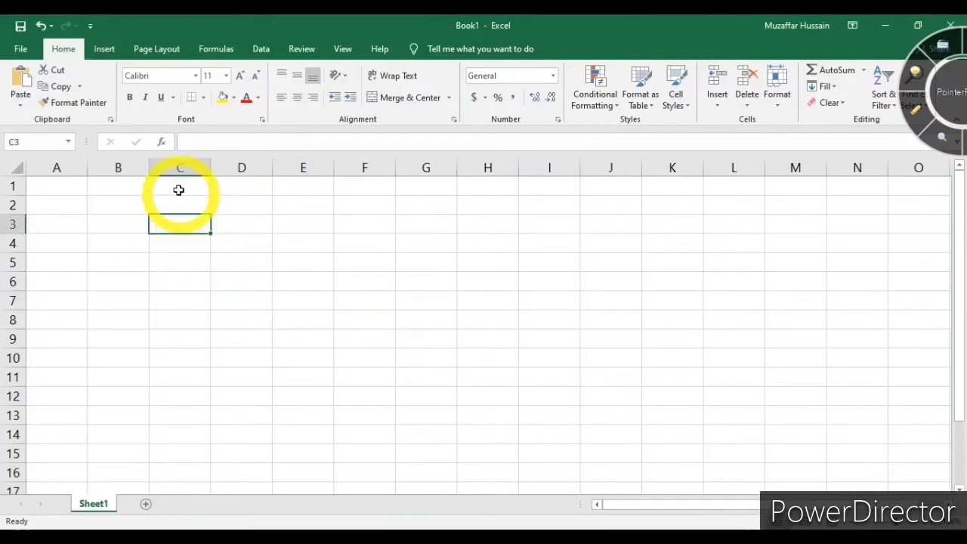
left_click(245, 243)
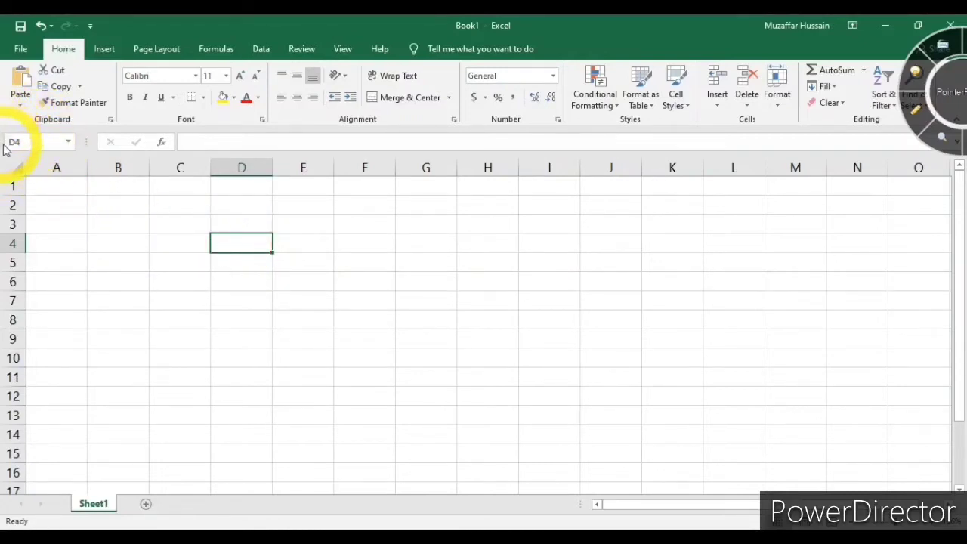
left_click(313, 256)
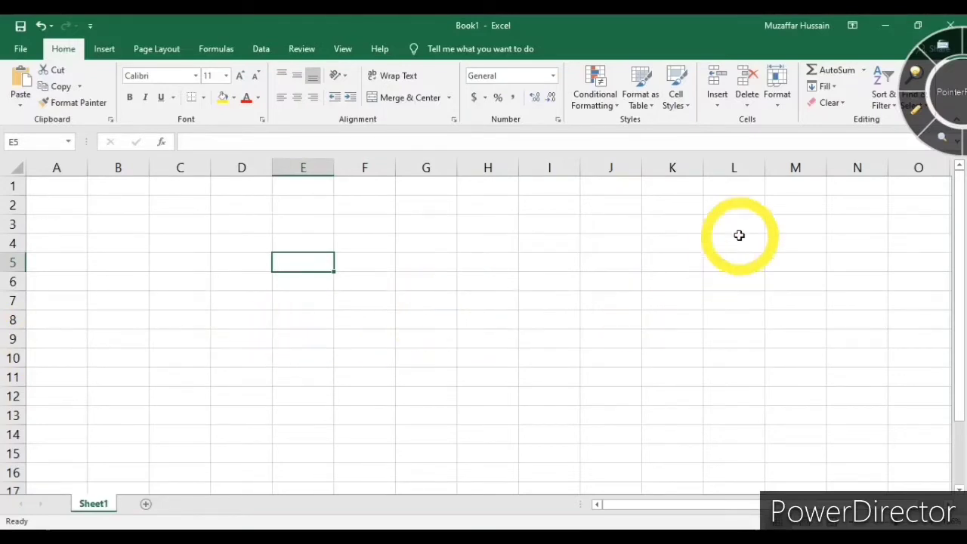
Switch the screen pen to Rectangle, outline the worksheet's cell grid from about A2 to column O, and leave pen mode.
left_click(916, 111)
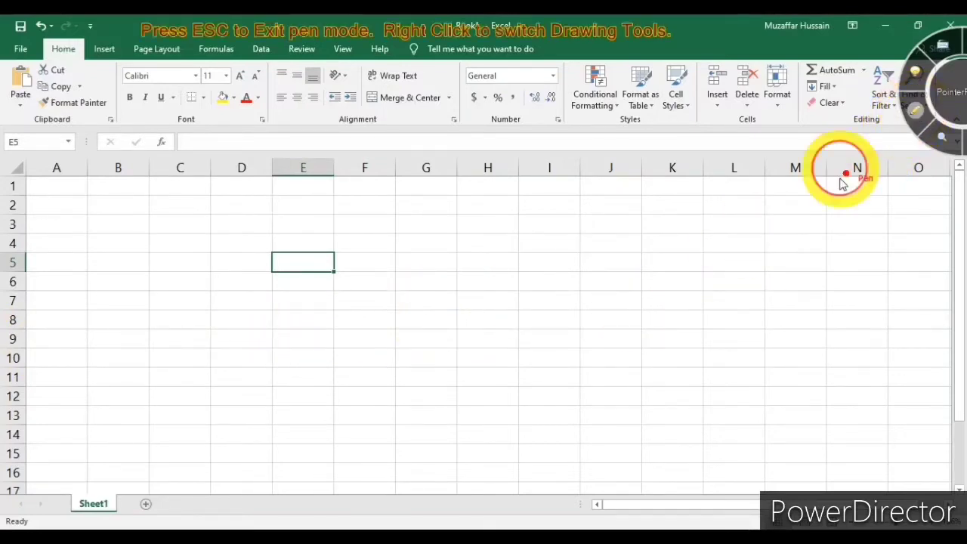
right_click(703, 276)
left_click(773, 330)
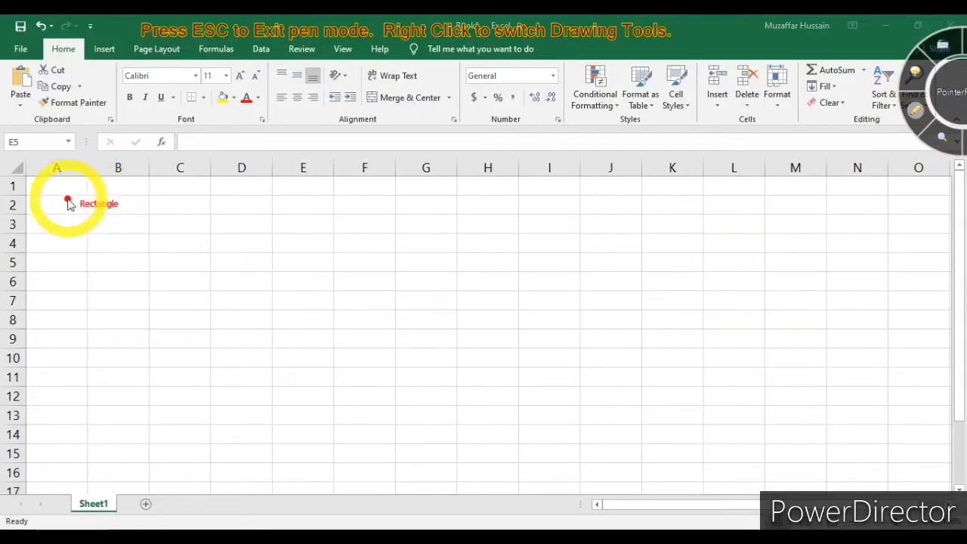
left_click_drag(53, 212, 939, 500)
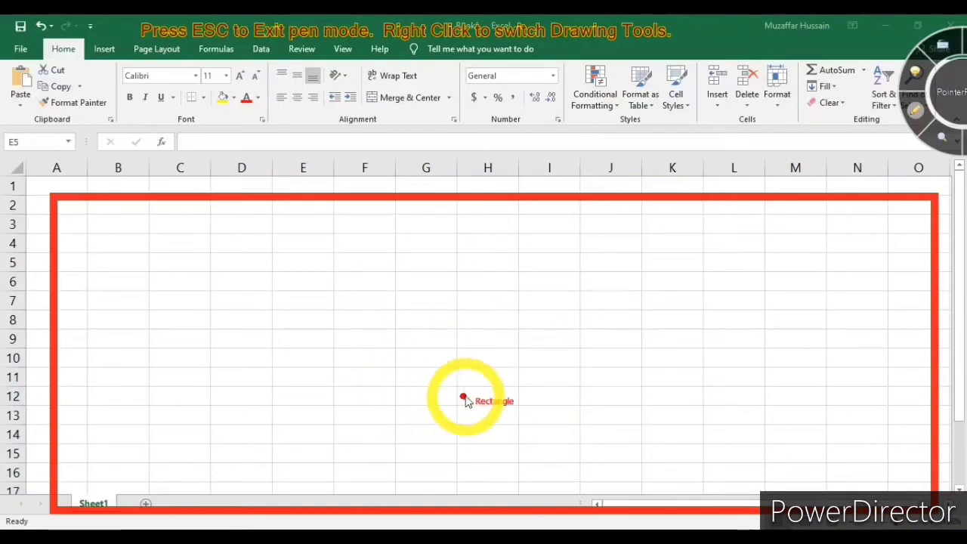
key("Escape")
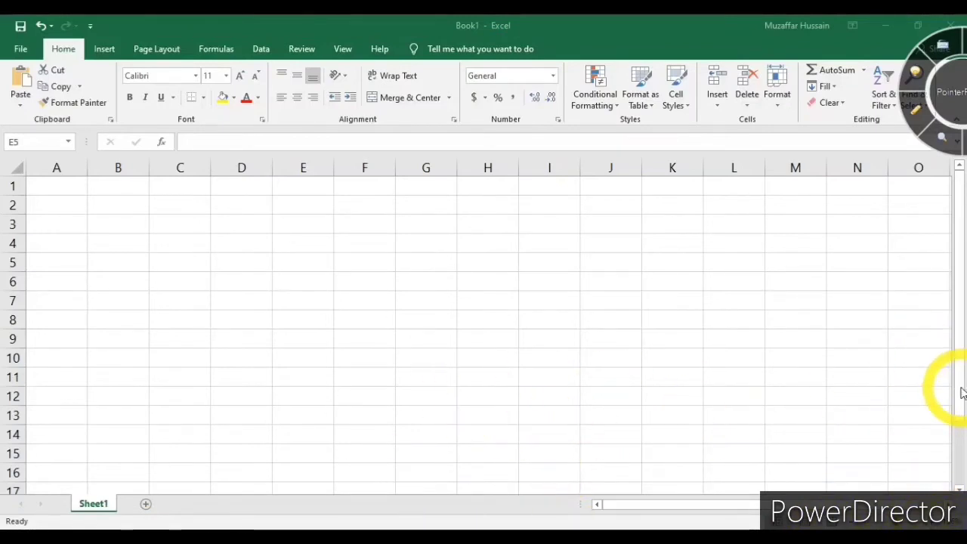
Jump to the last row of the sheet in column E and outline row numbers 1048573 to 1048576 with the pen's rectangle.
left_click(512, 292)
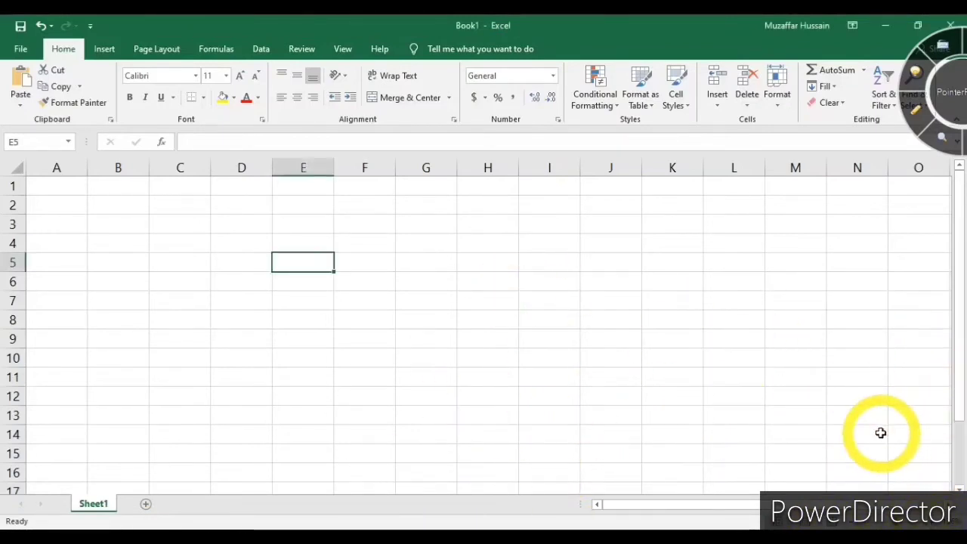
key("ctrl+Down")
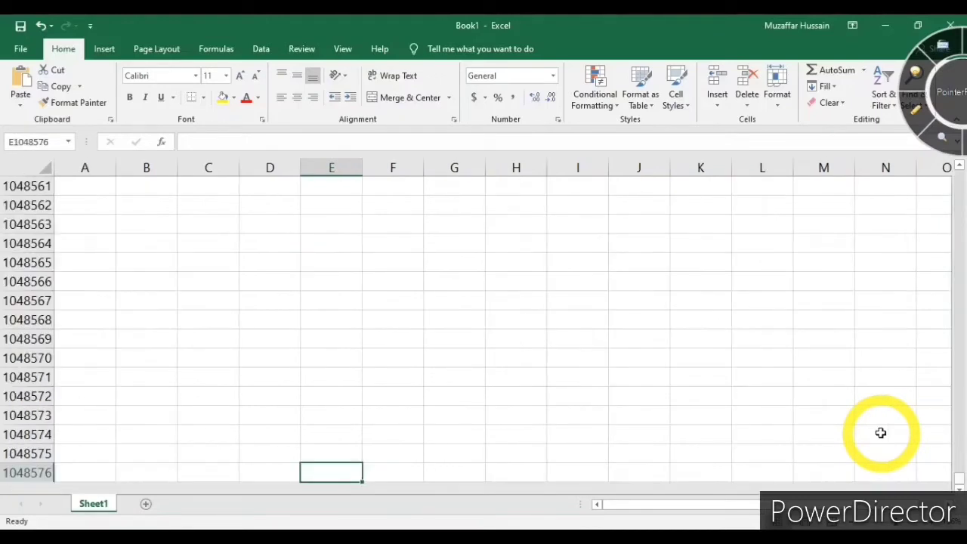
left_click(924, 114)
mouse_move(4, 401)
left_mouse_down()
mouse_move(17, 479)
mouse_move(88, 495)
left_mouse_up()
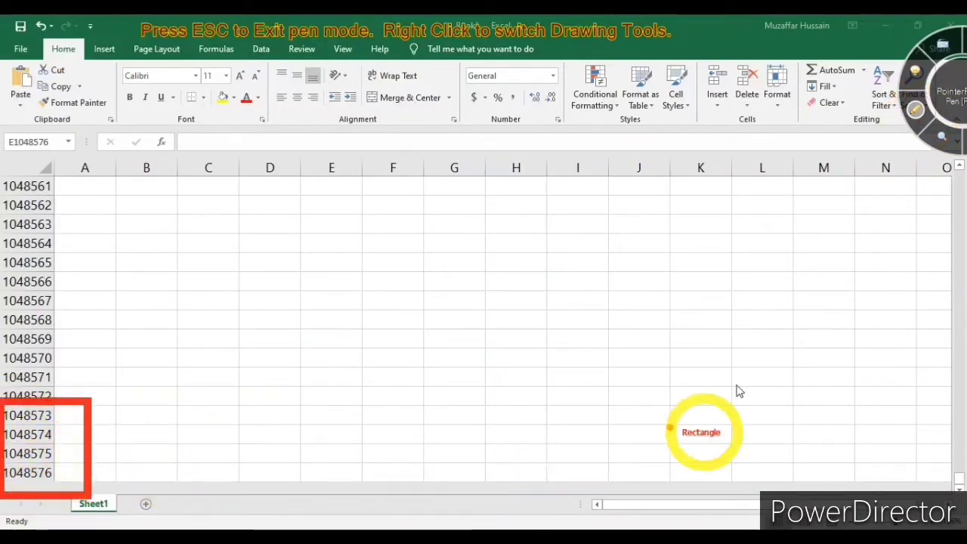
Leave pen mode with the red outline cleared and jump back up to the first row of column E.
left_click(916, 111)
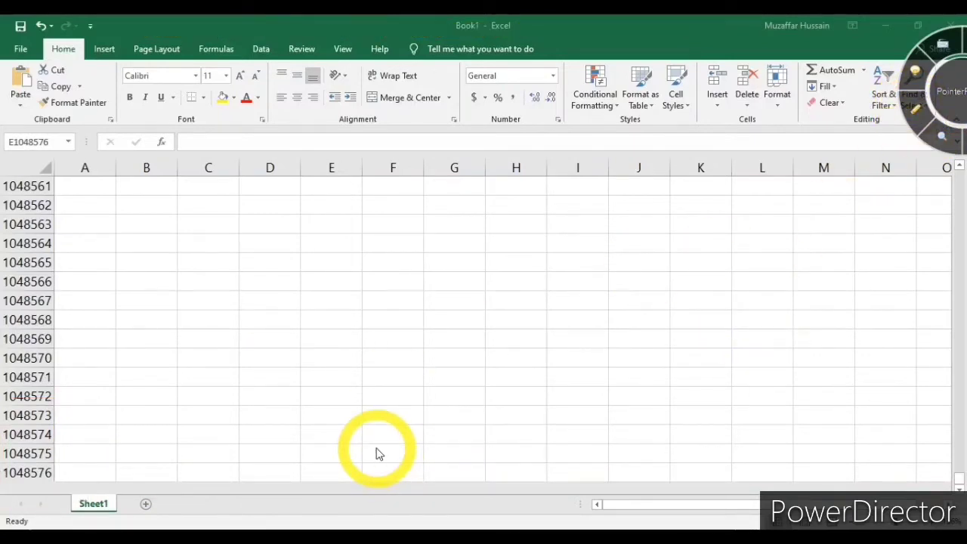
left_click(335, 412)
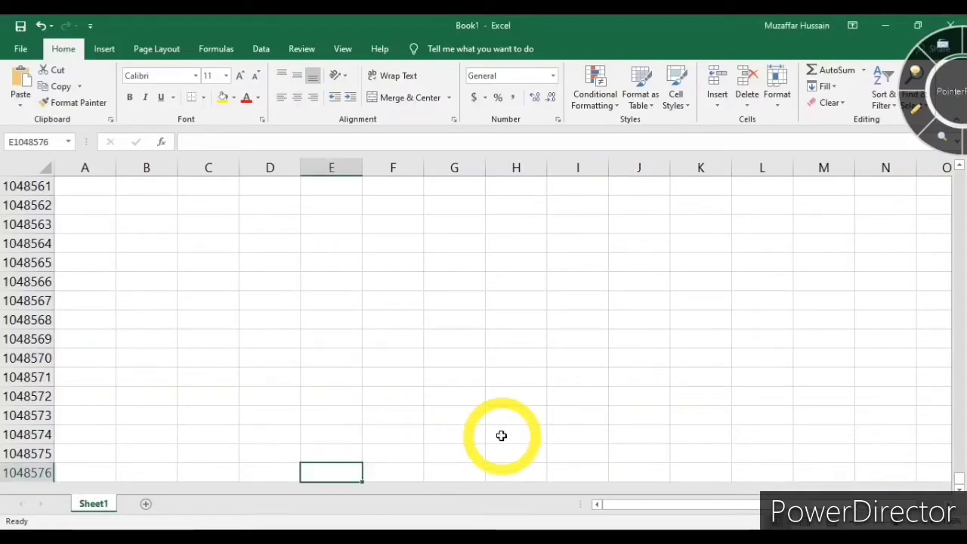
key("ctrl+Up")
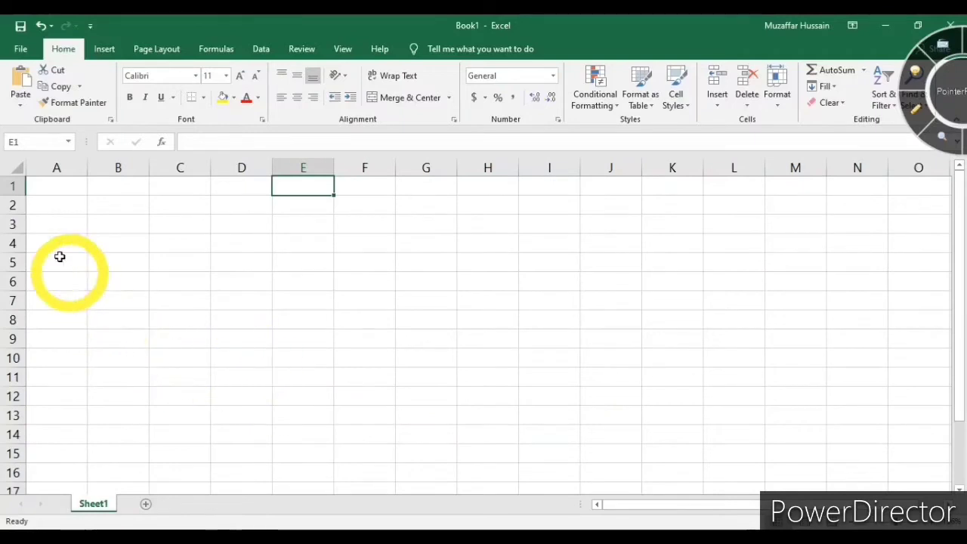
Select cell A2, jump to the last column of row 2, and return to column A.
left_click(59, 201)
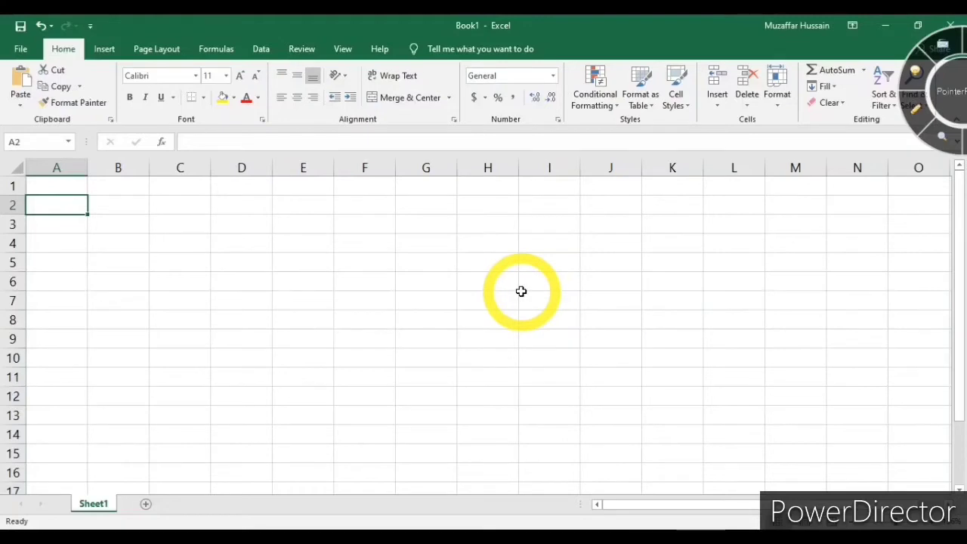
key("ctrl+Right")
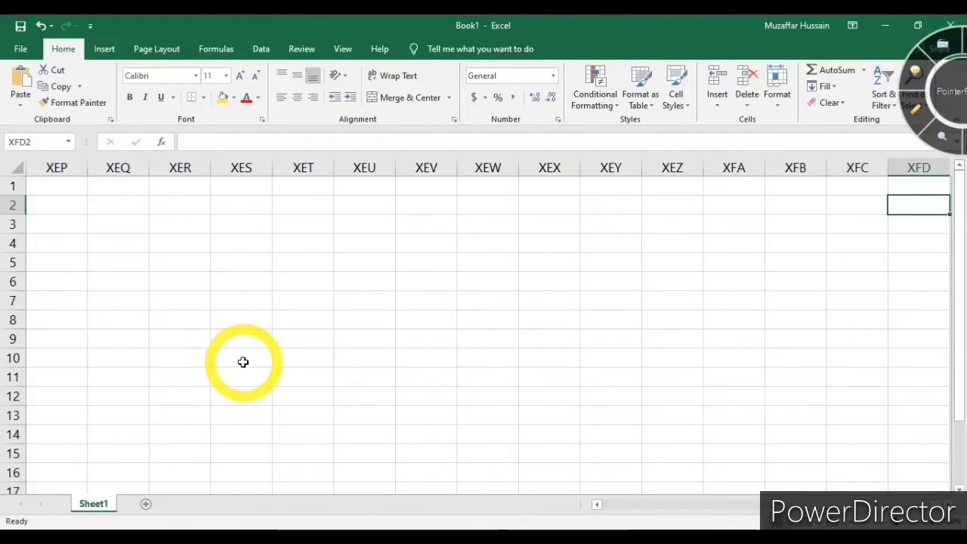
key("ctrl+Left")
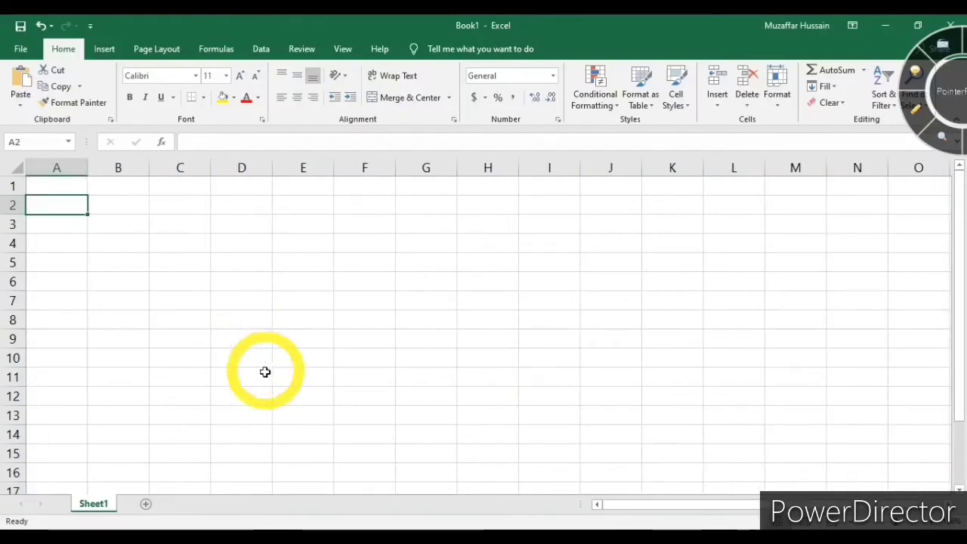
left_click(392, 493)
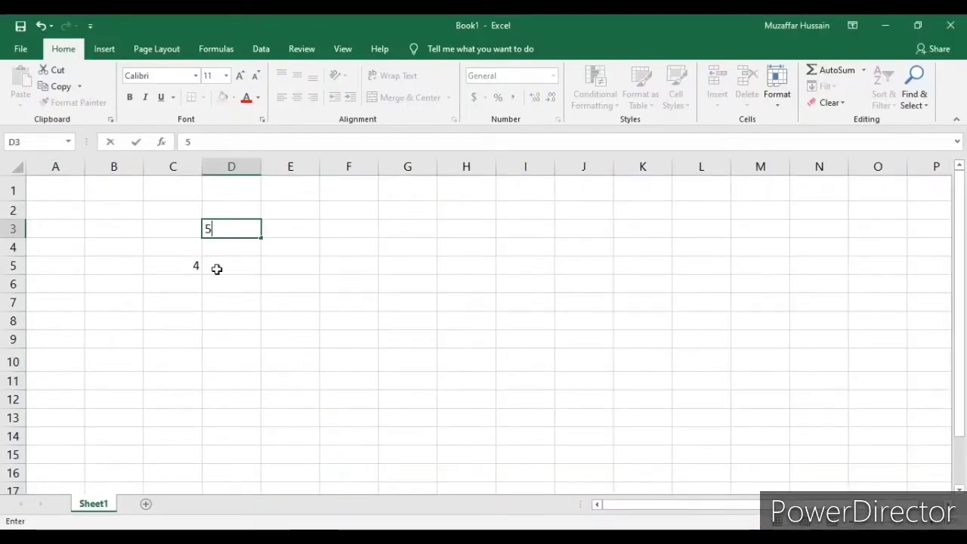
Confirm the 5 in cell D3 and enter 5 in cells D5 and C4.
left_click(186, 278)
left_click(257, 267)
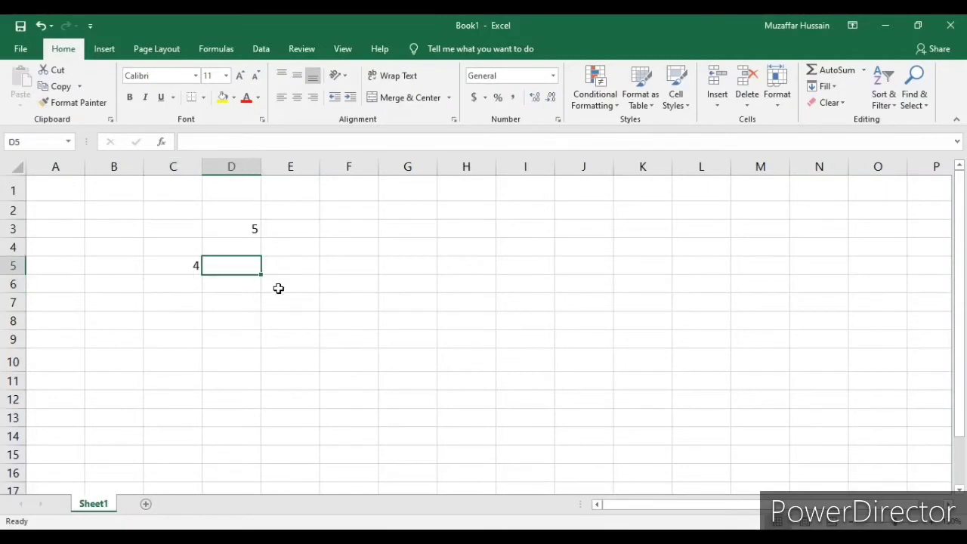
type("5")
left_click(367, 303)
left_click_drag(140, 268, 151, 272)
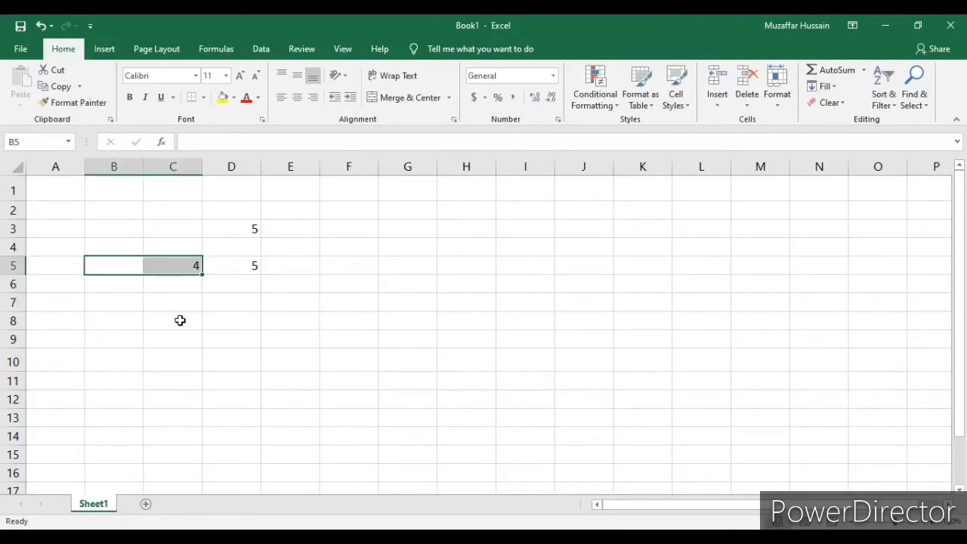
left_click(180, 321)
left_click(158, 240)
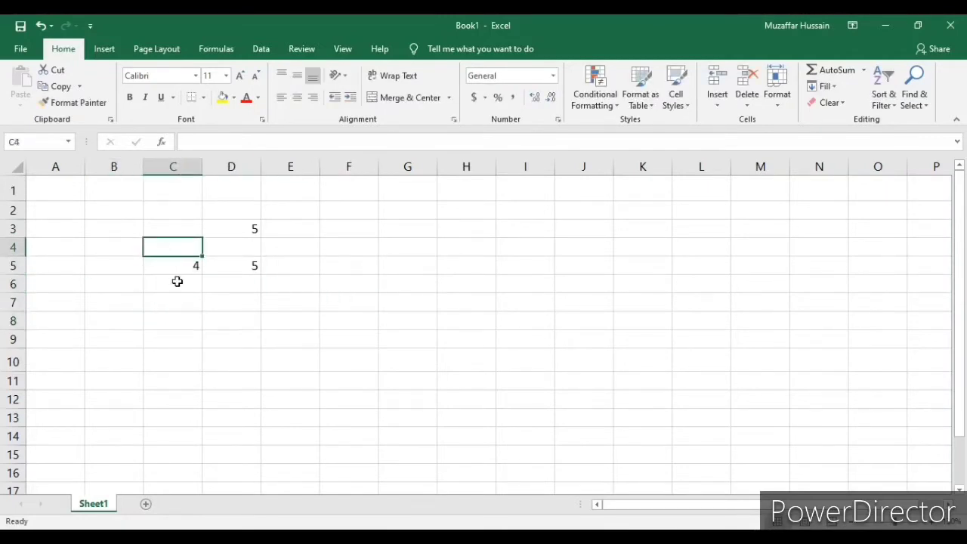
type("5")
left_click(240, 299)
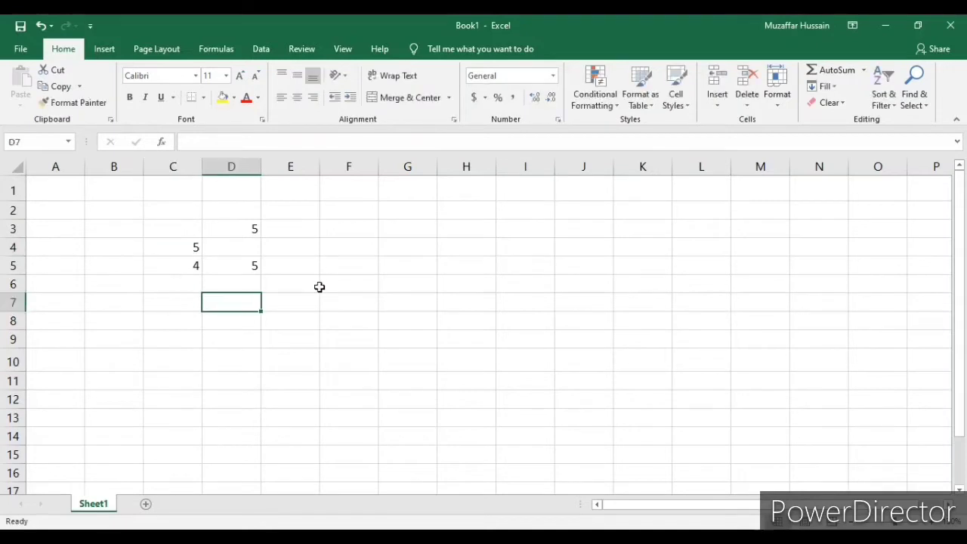
Enter sunday in cell F4 and AutoFill the weekday names down column F to F14.
left_click(363, 245)
type("sunday")
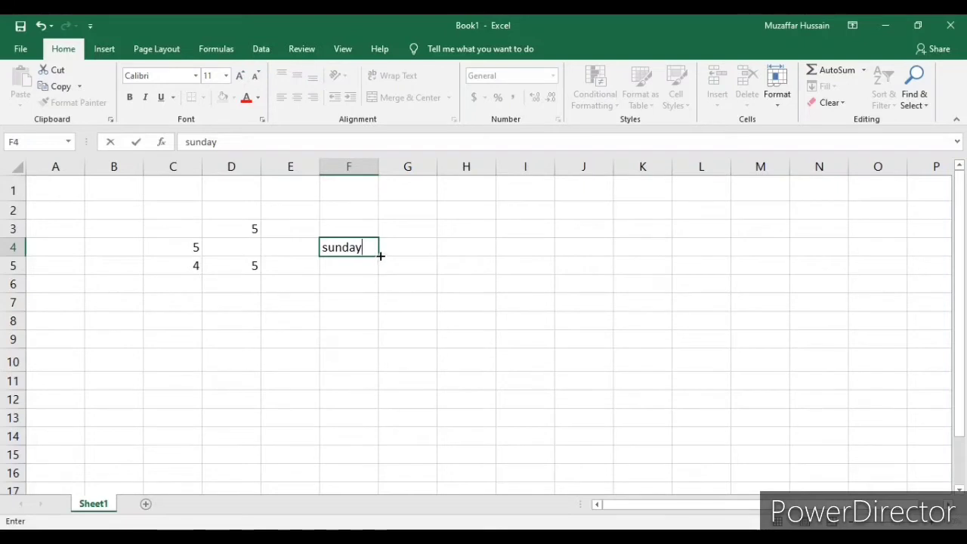
left_click_drag(381, 256, 391, 435)
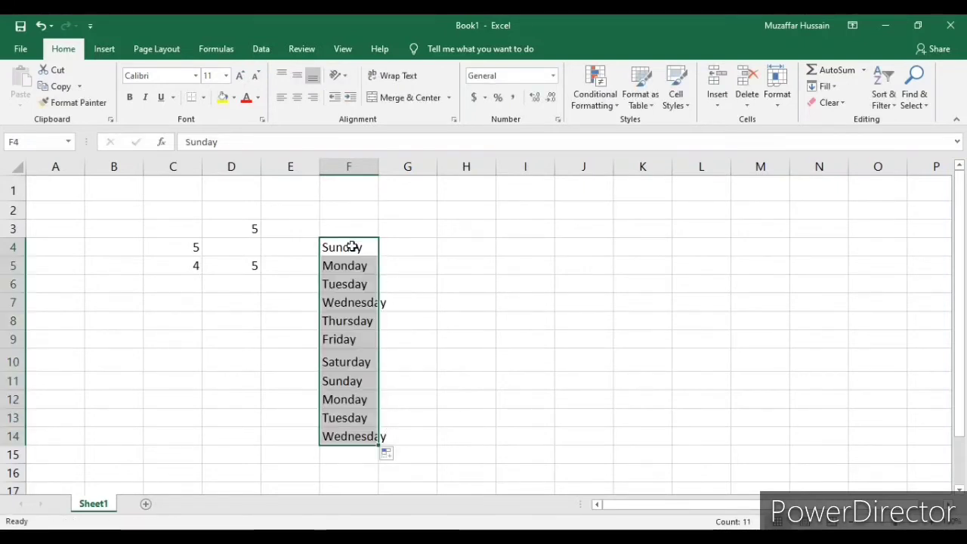
AutoFill the weekday names from F4 across row 4 to K4, leaving H5 empty.
double_click(350, 247)
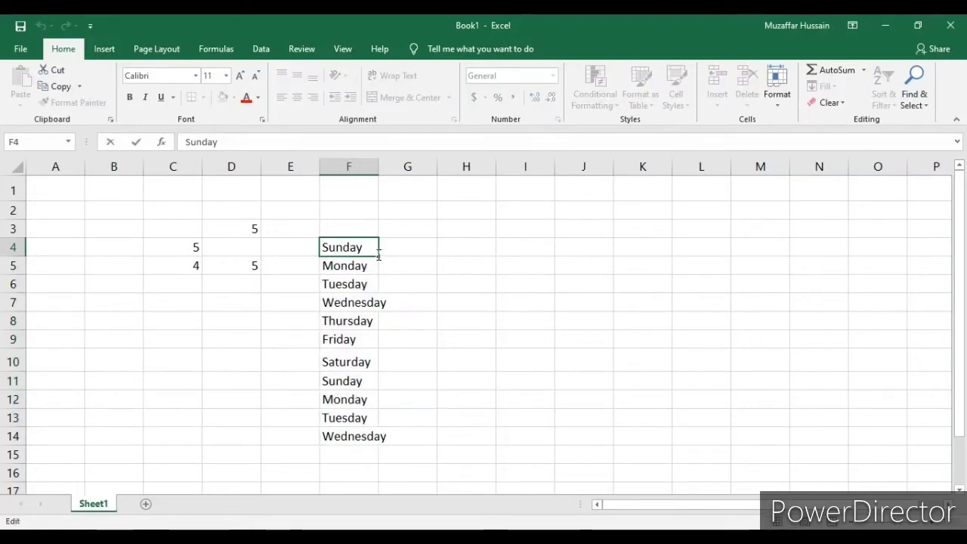
left_click_drag(380, 257, 673, 257)
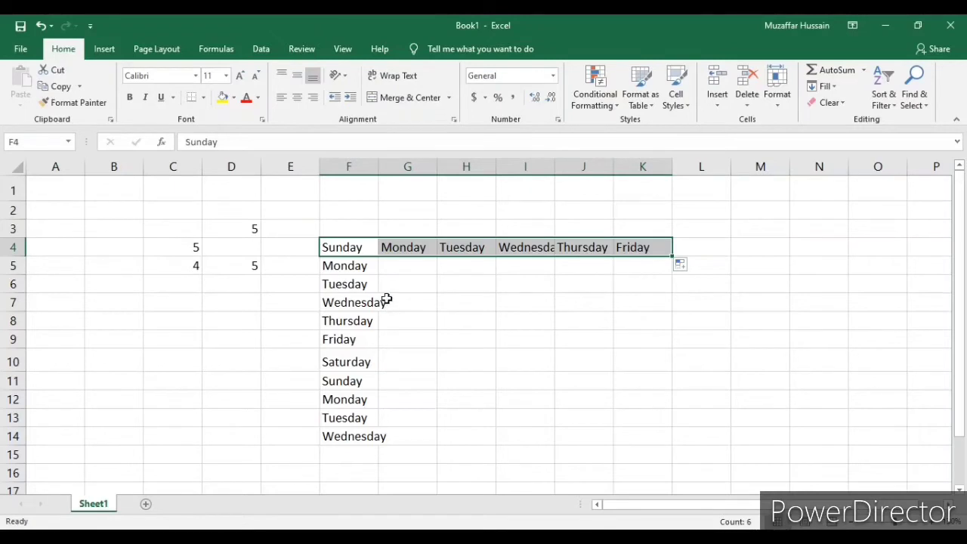
double_click(408, 278)
double_click(458, 270)
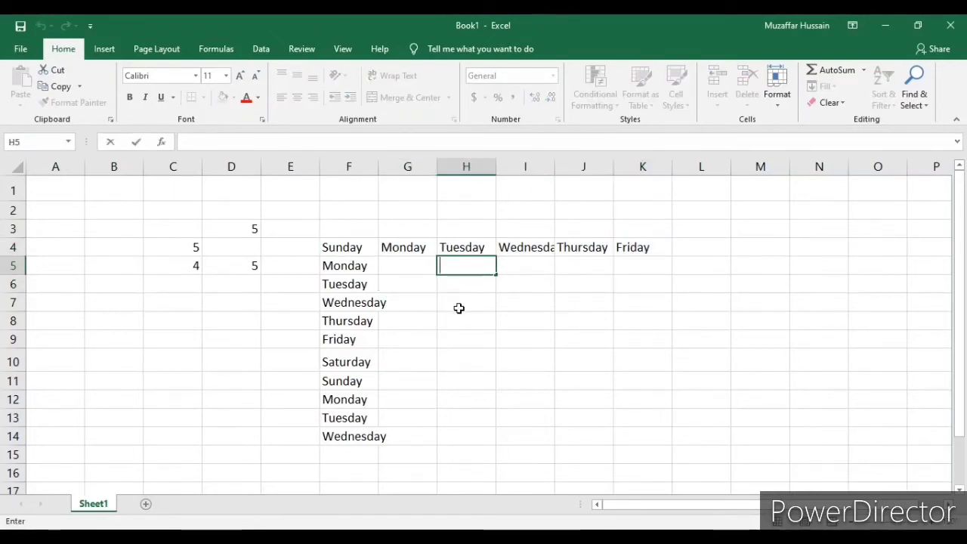
key("Escape")
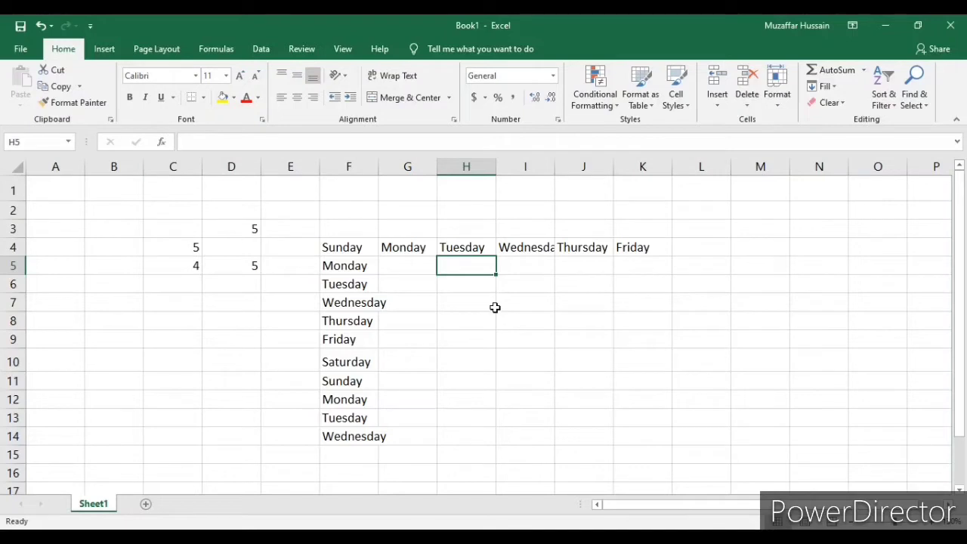
Enter 1 in cell J7 and fill it down column J to J16.
left_click(451, 317)
left_click(425, 291)
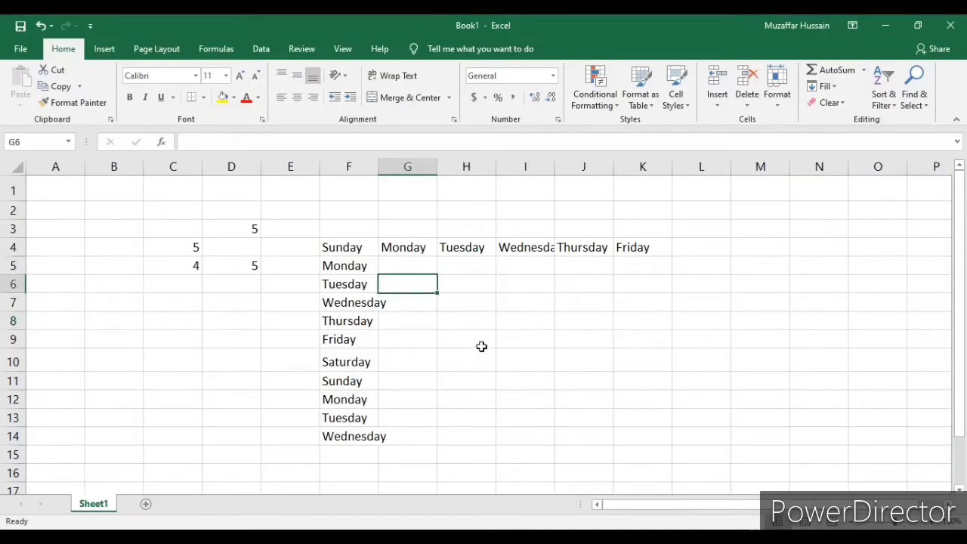
double_click(559, 301)
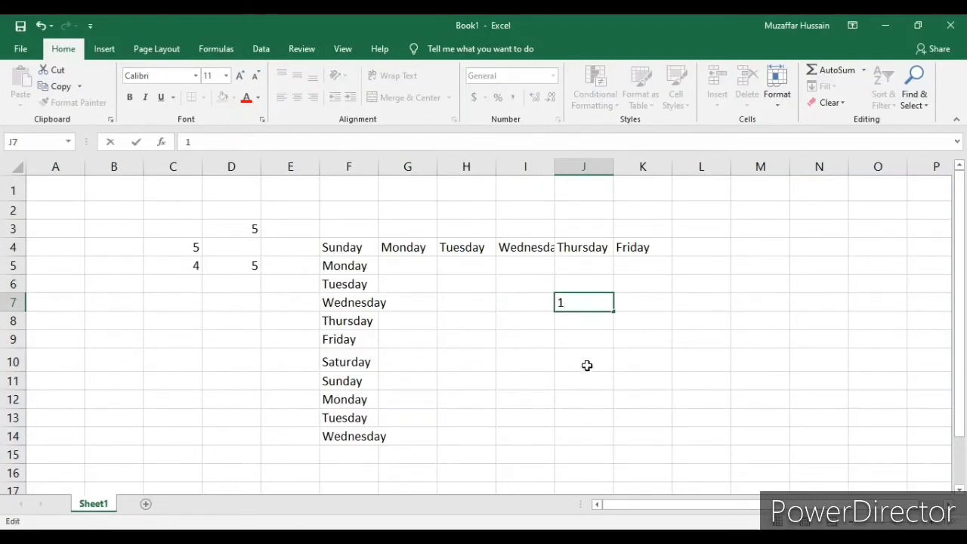
left_click_drag(615, 312, 614, 476)
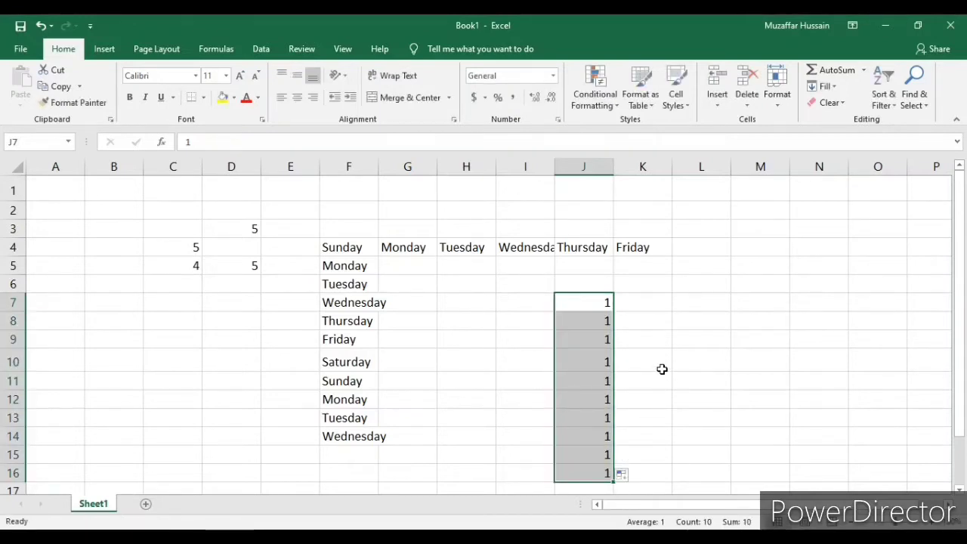
Enter 1 in M5 and 2 in M6, and extend the number series down column M to M16.
left_click(763, 270)
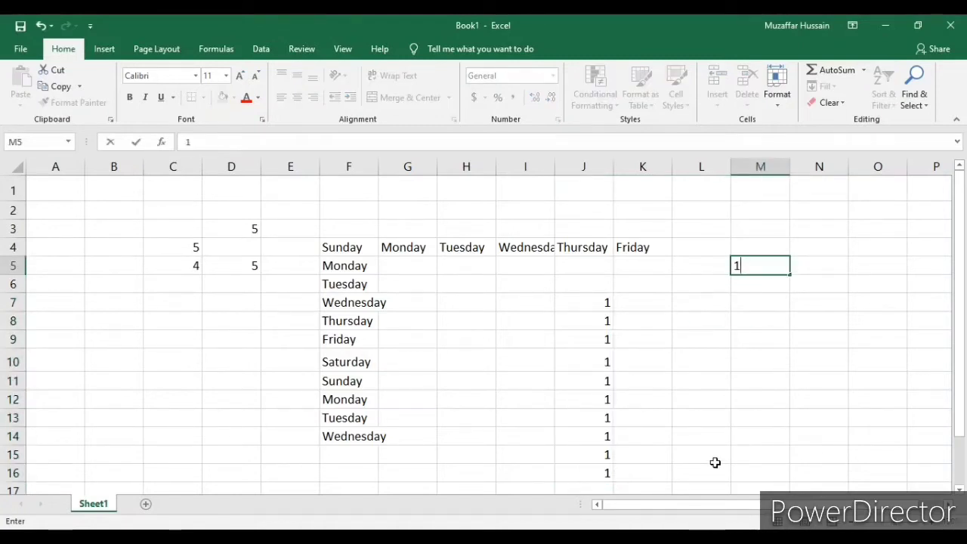
key("Return")
type("2")
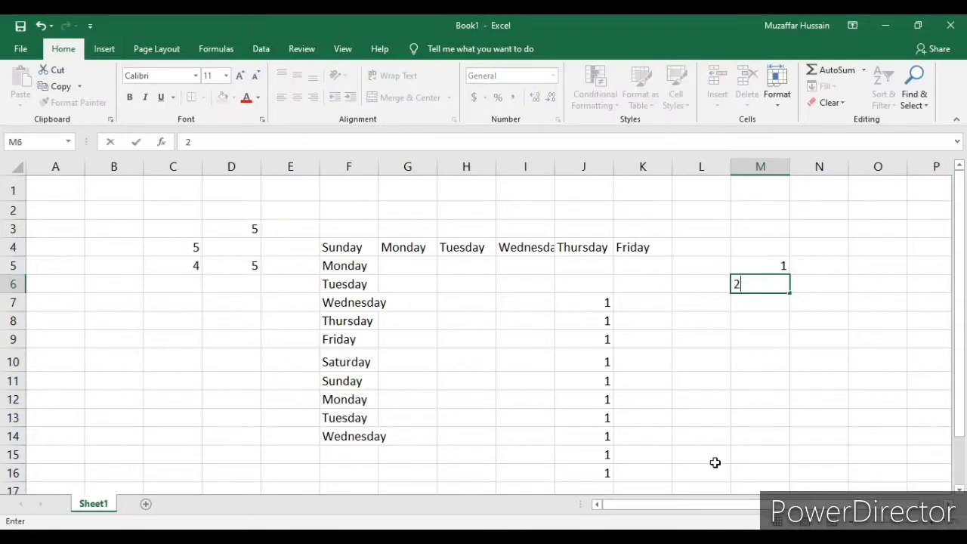
left_click(761, 265)
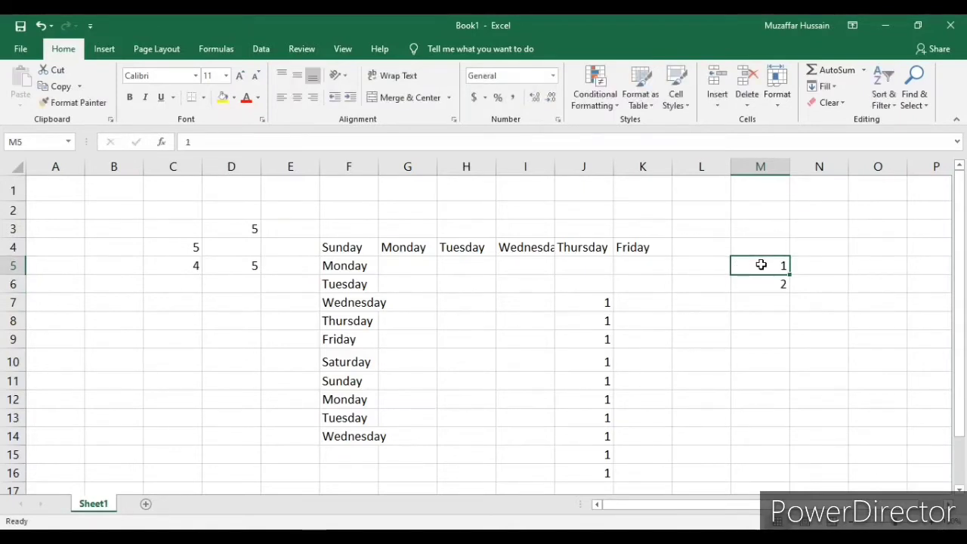
left_click_drag(763, 273, 762, 282)
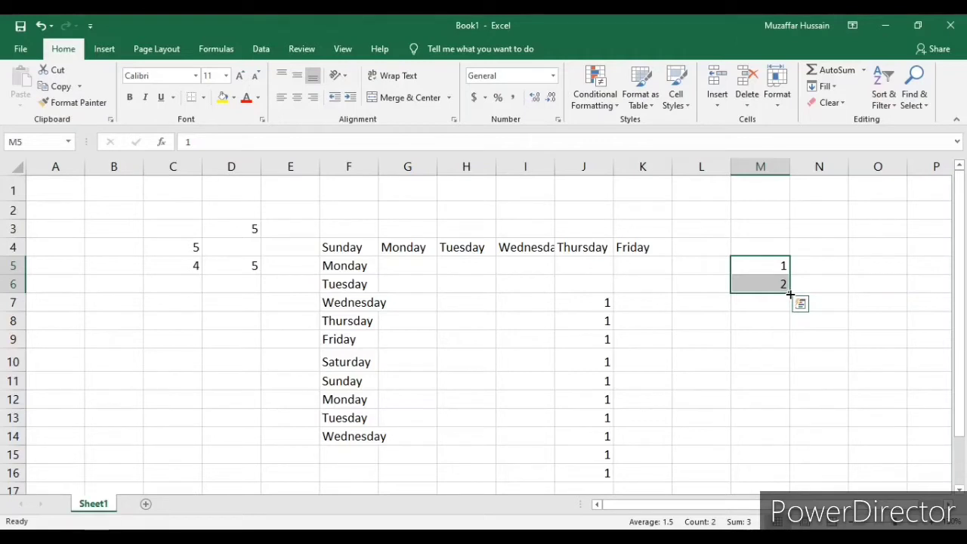
left_click_drag(791, 294, 790, 477)
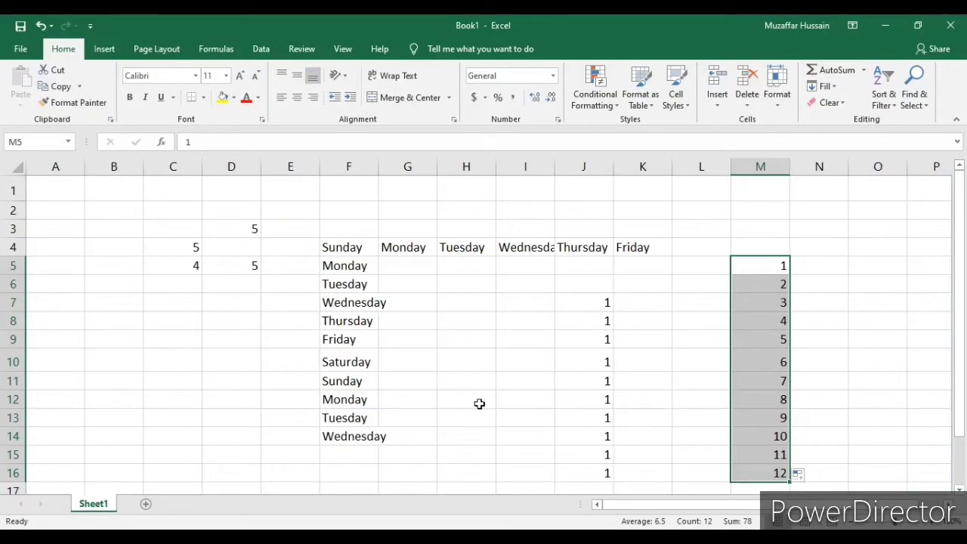
Enter 2 in C8 and 4 in C9, and extend the even-number series down column C to C15.
left_click(175, 329)
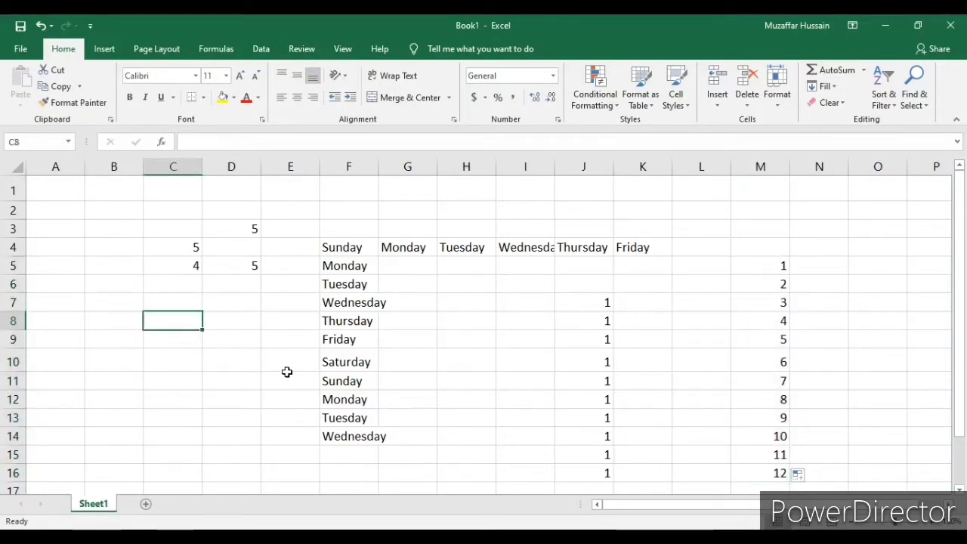
type("2")
key("Return")
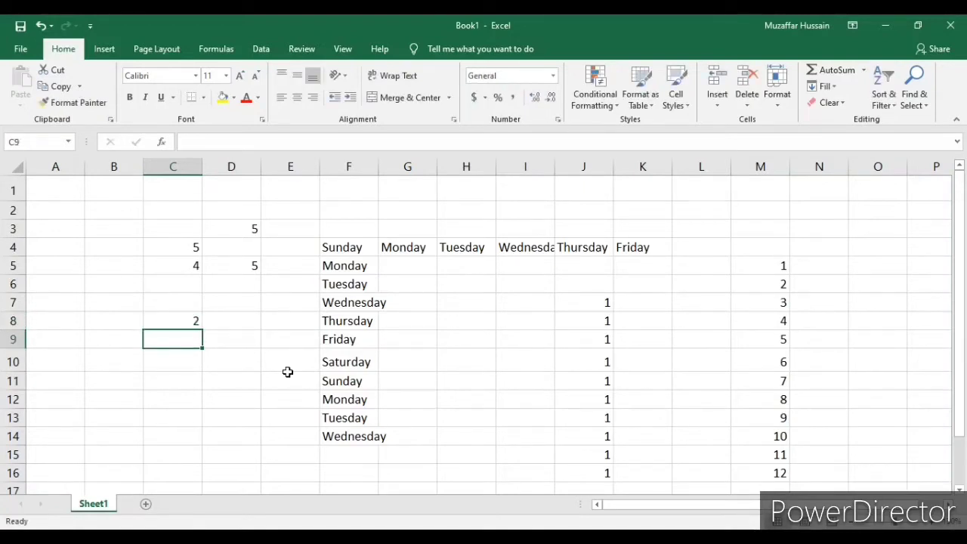
type("4")
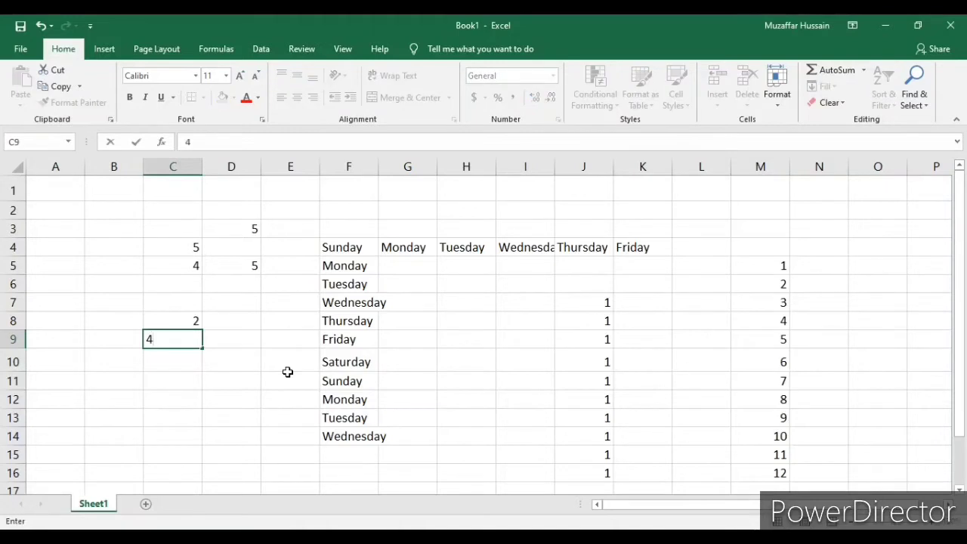
left_click_drag(155, 325, 197, 463)
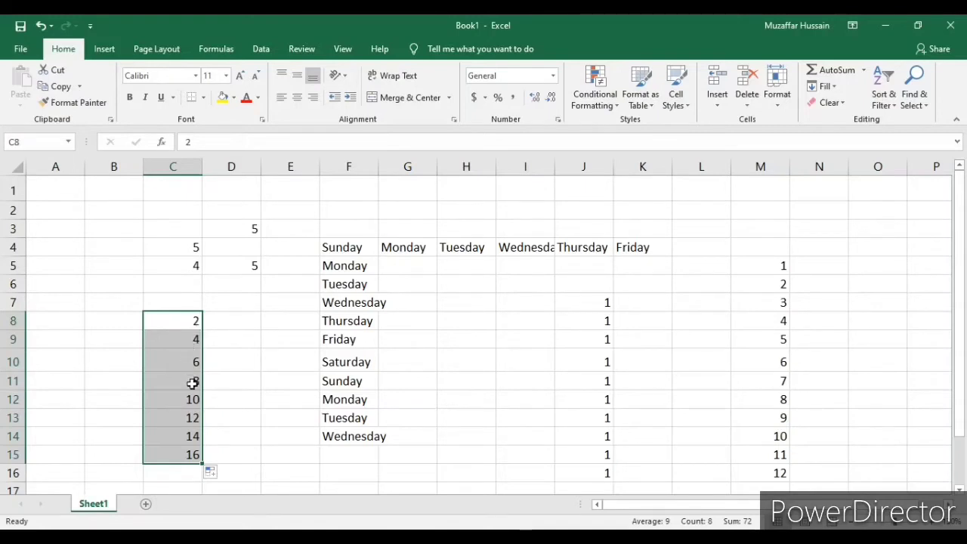
Select the column of 1s in J7:J16 and move it to I7:I16.
left_click(436, 310)
left_click(507, 308)
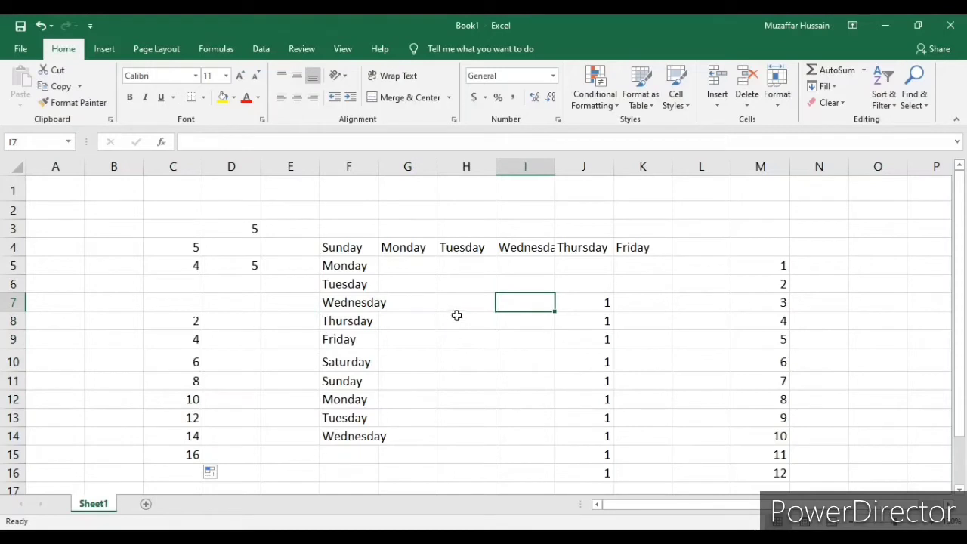
left_click_drag(453, 303, 458, 454)
left_click_drag(595, 299, 602, 473)
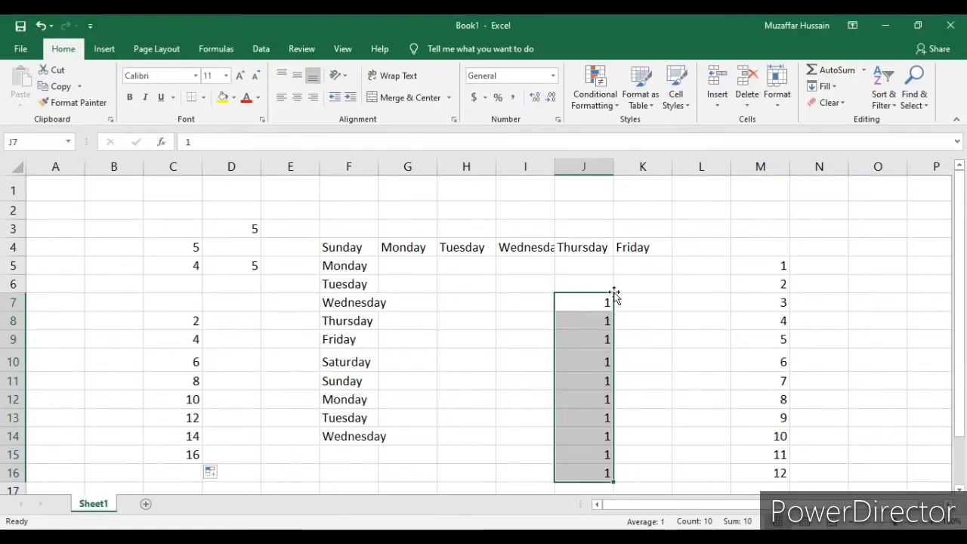
left_click_drag(614, 300, 529, 318)
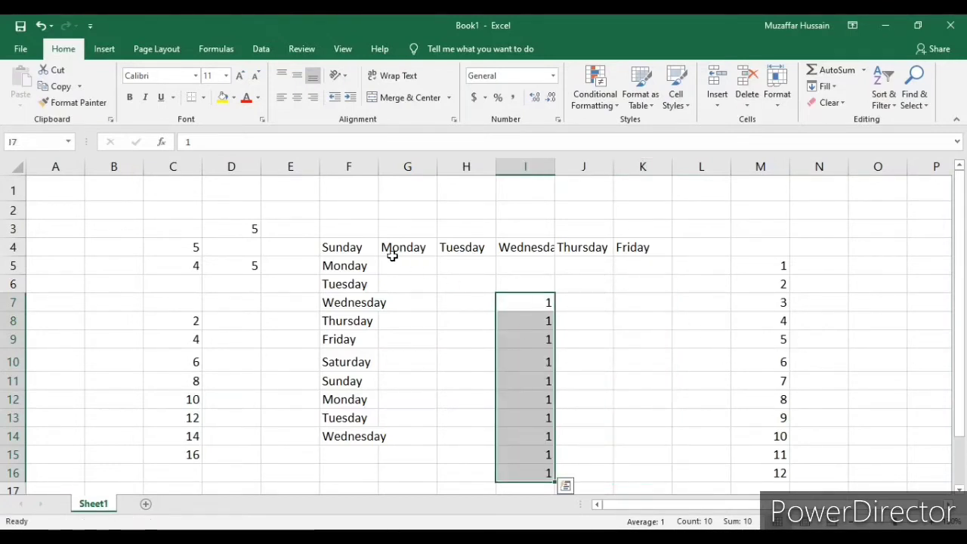
left_click(498, 249)
Enter 1 in K7 and 2 in K8, and extend the number series down column K to K14.
left_click(691, 322)
left_click(626, 306)
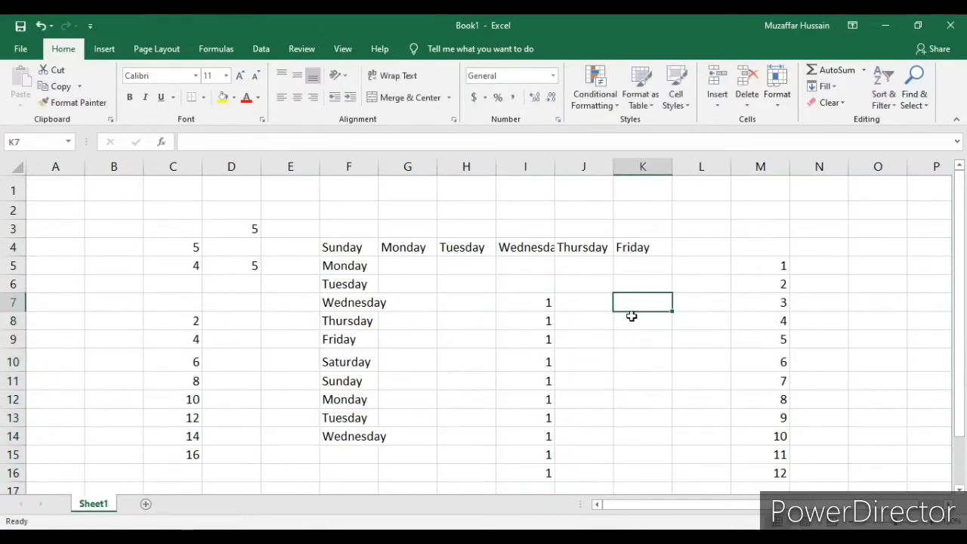
type("1")
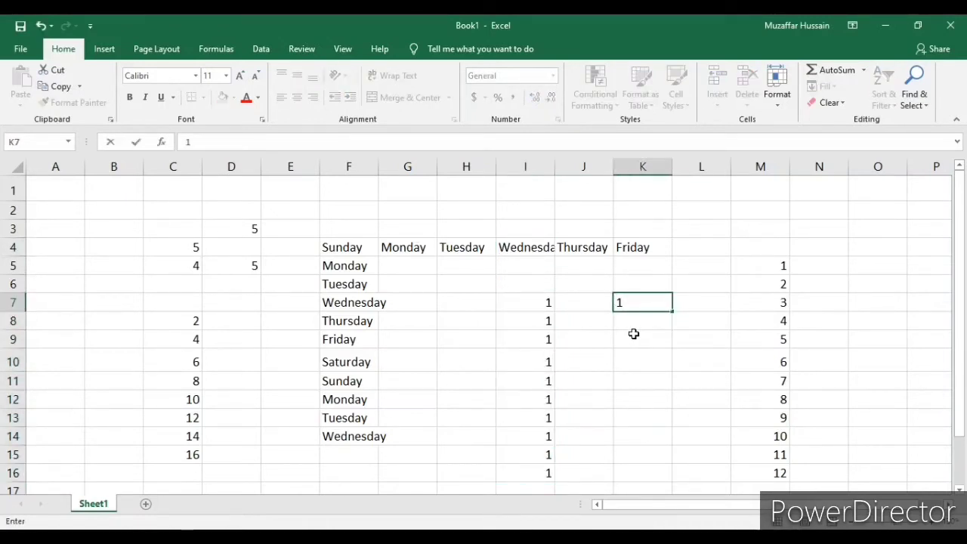
key("Return")
type("2")
key("Return")
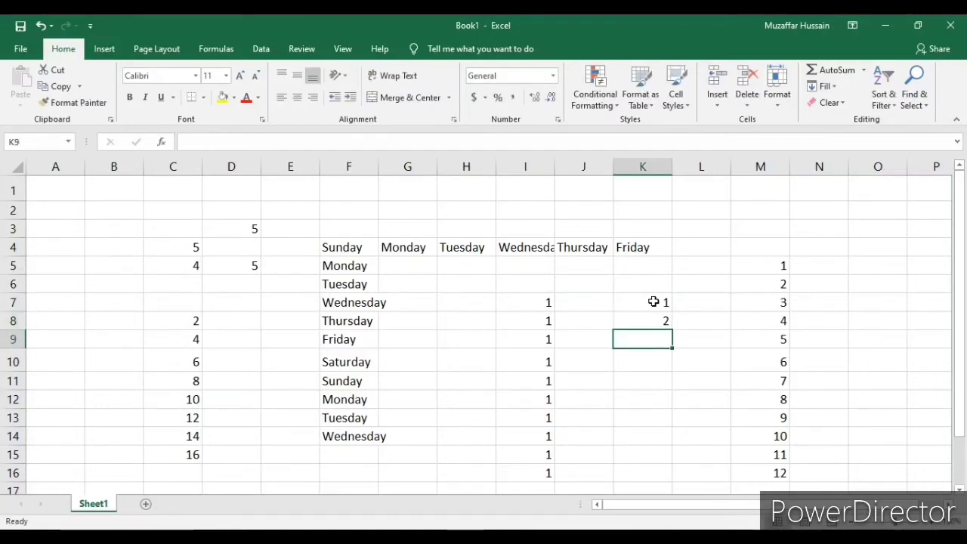
left_click_drag(654, 302, 652, 318)
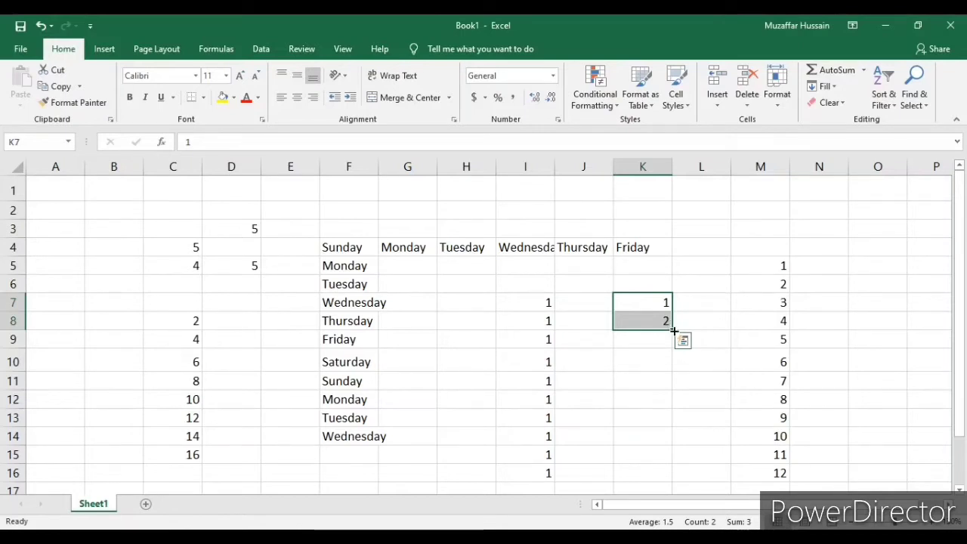
left_click_drag(672, 329, 675, 449)
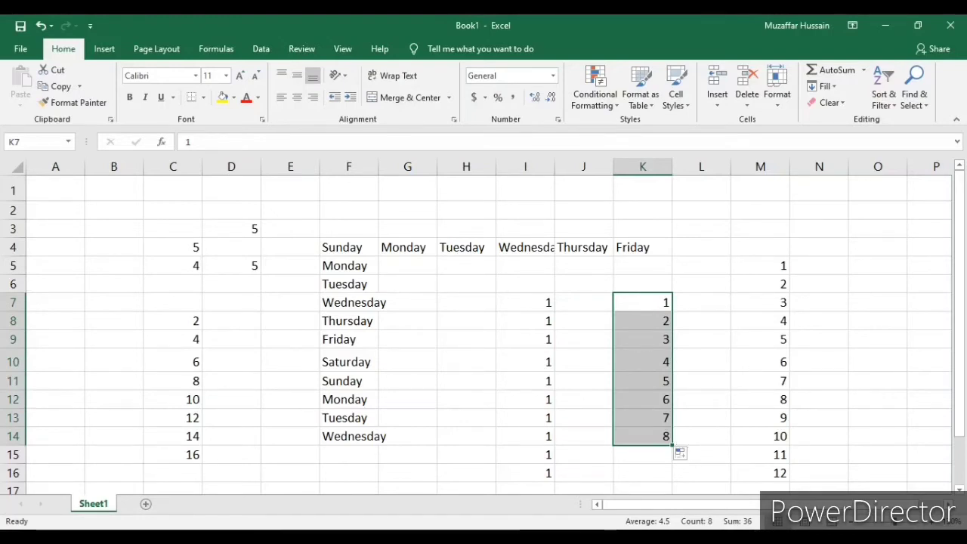
Clear all the sample data in the range B2:N16.
key("F8")
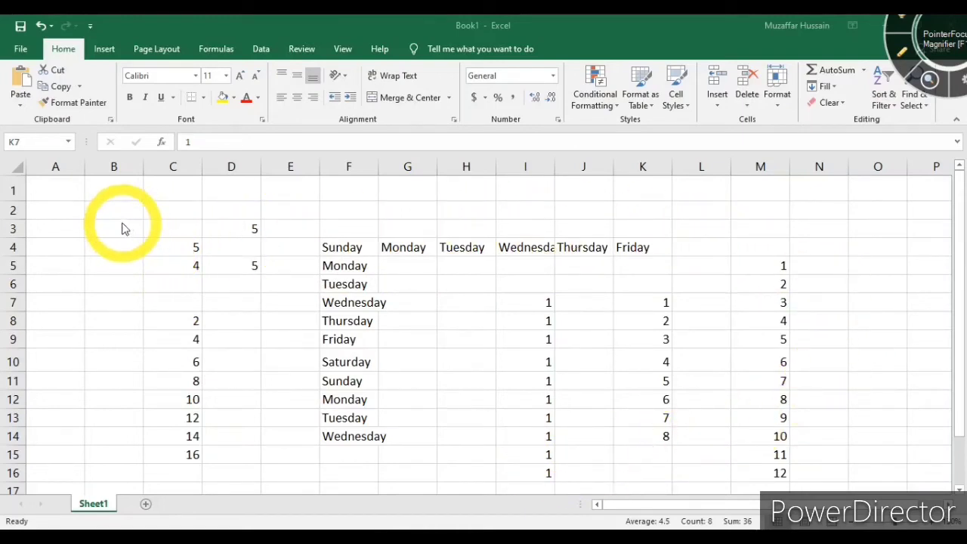
left_click_drag(125, 229, 171, 343)
left_click_drag(129, 212, 792, 478)
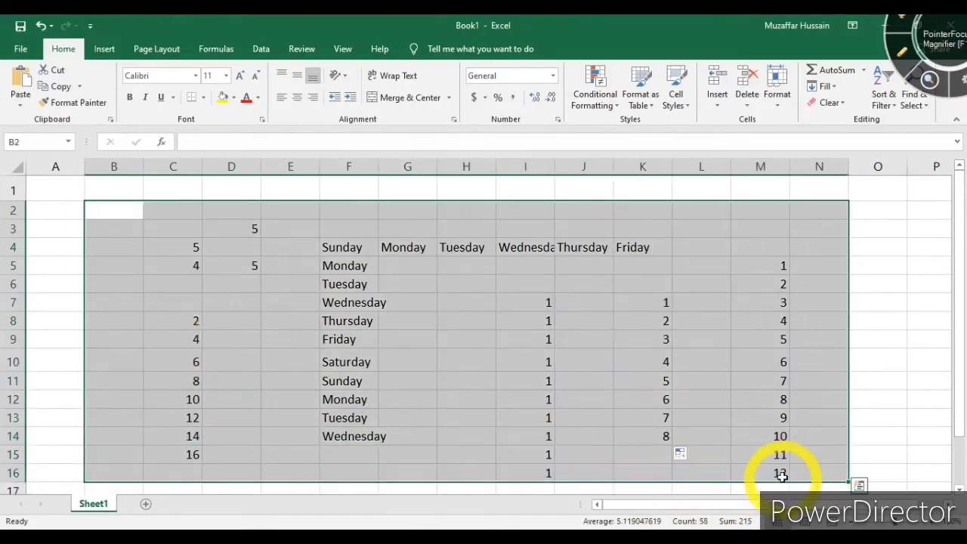
key("Delete")
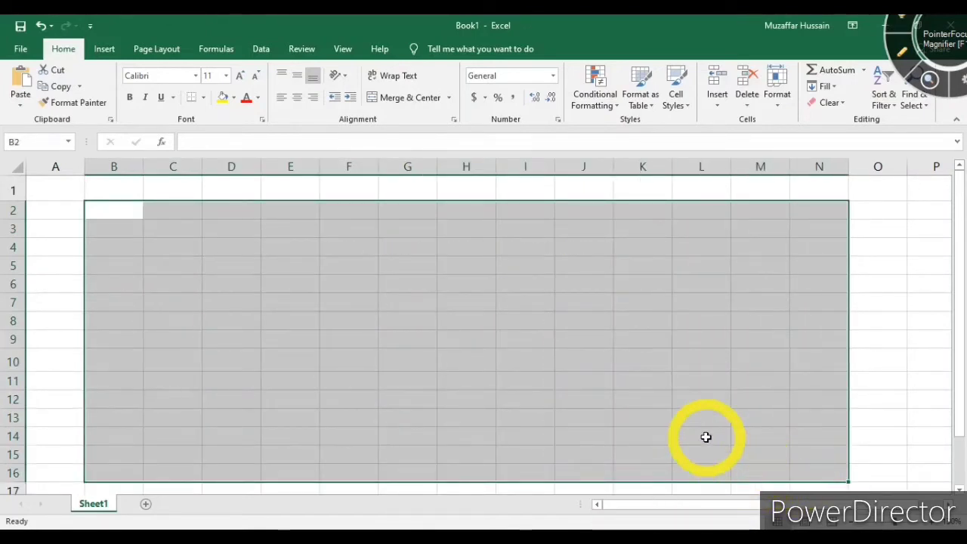
Enter the numbers 2, 3, 4 and 5 across cells C4 to F4.
left_click(335, 299)
left_click(221, 251)
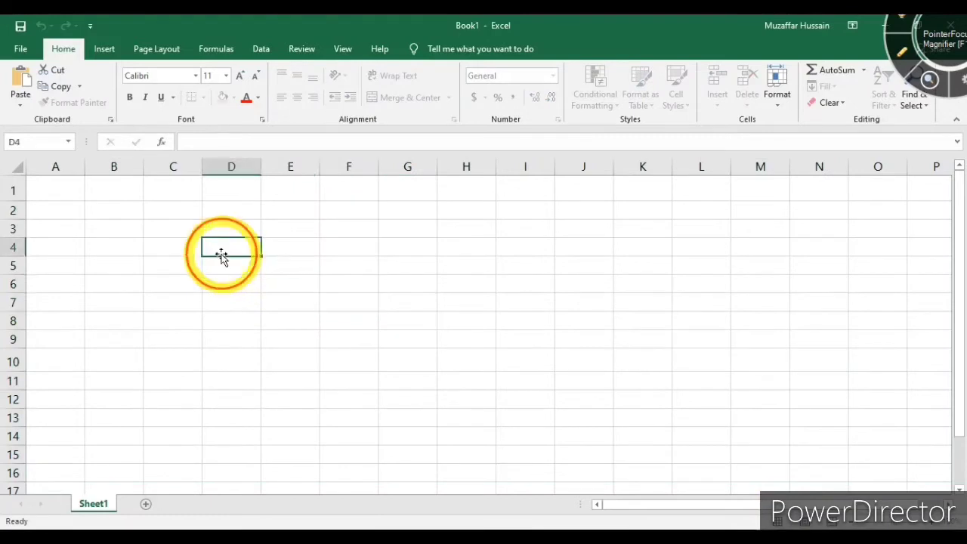
left_click(180, 249)
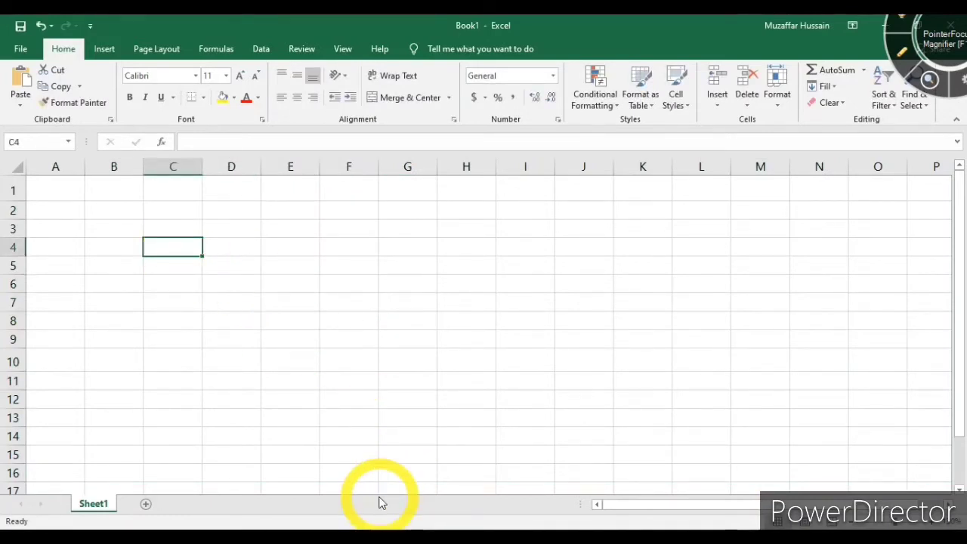
key("Tab")
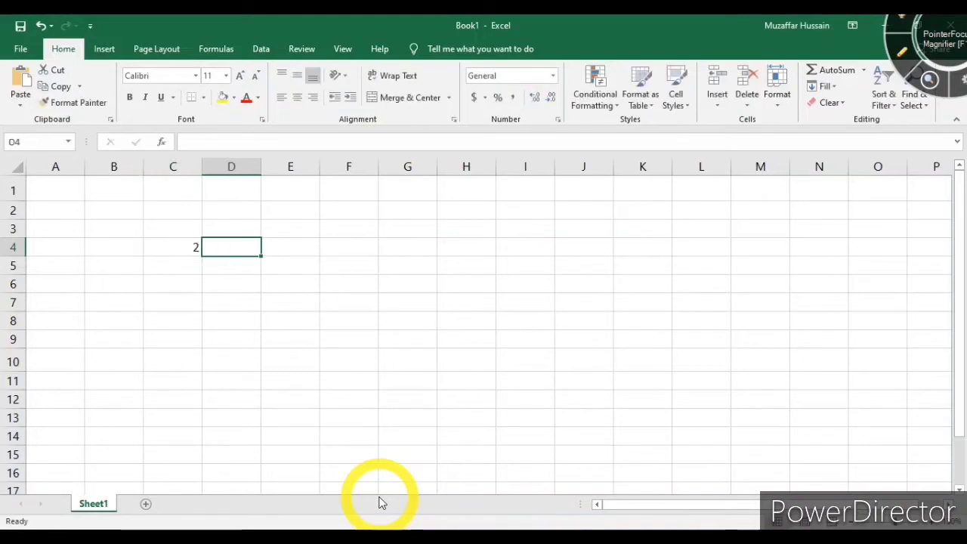
type("3")
key("Tab")
type("4")
key("Tab")
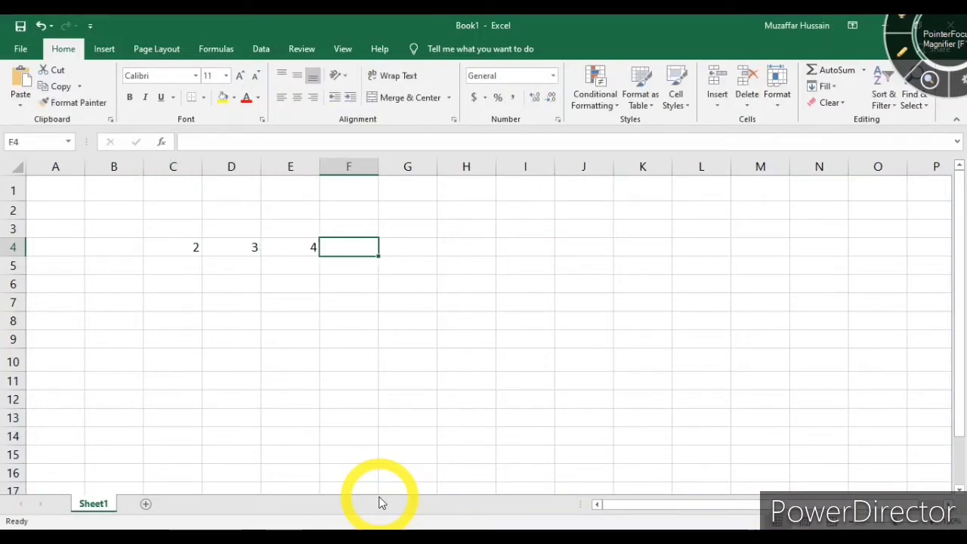
type("5")
key("Tab")
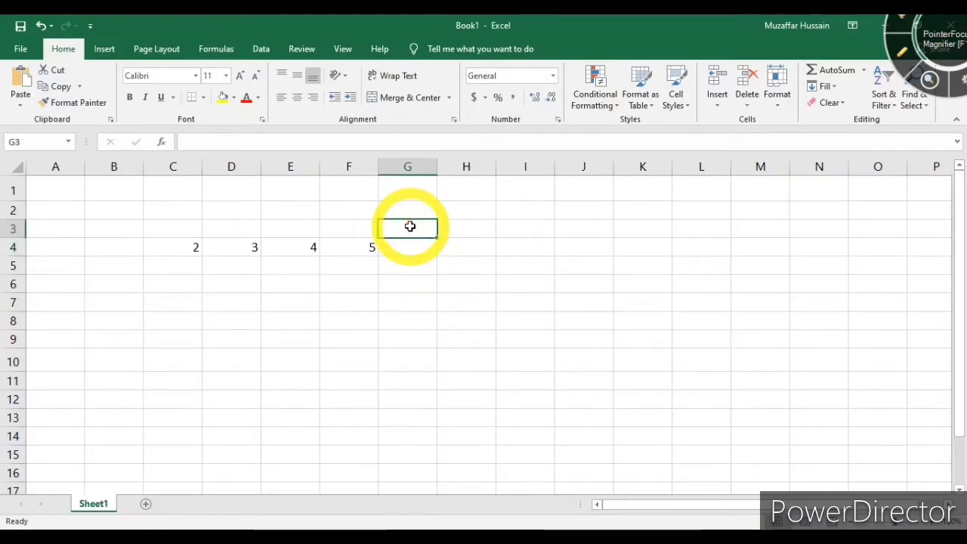
Label cell G3 as Result and enter the total 14 as a plain number in G4.
type("Result")
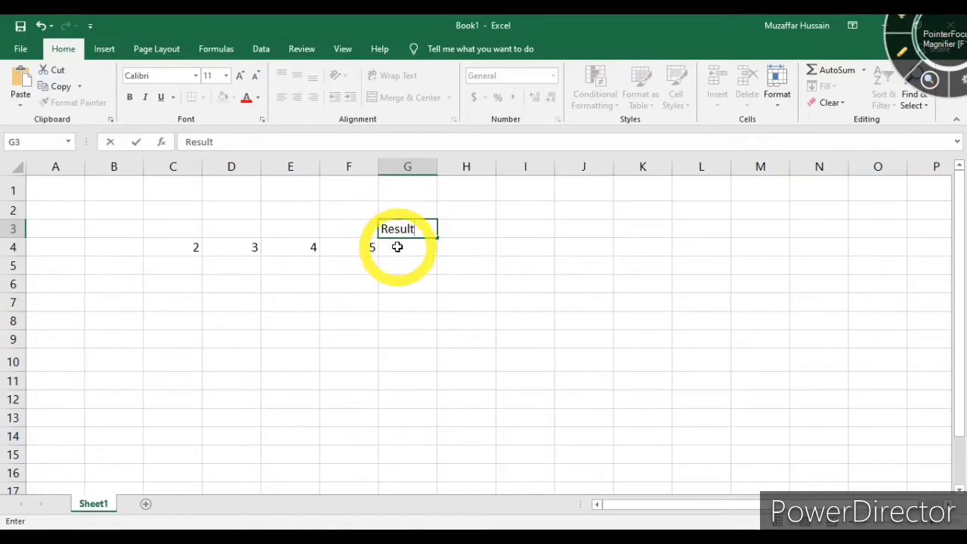
left_click(404, 248)
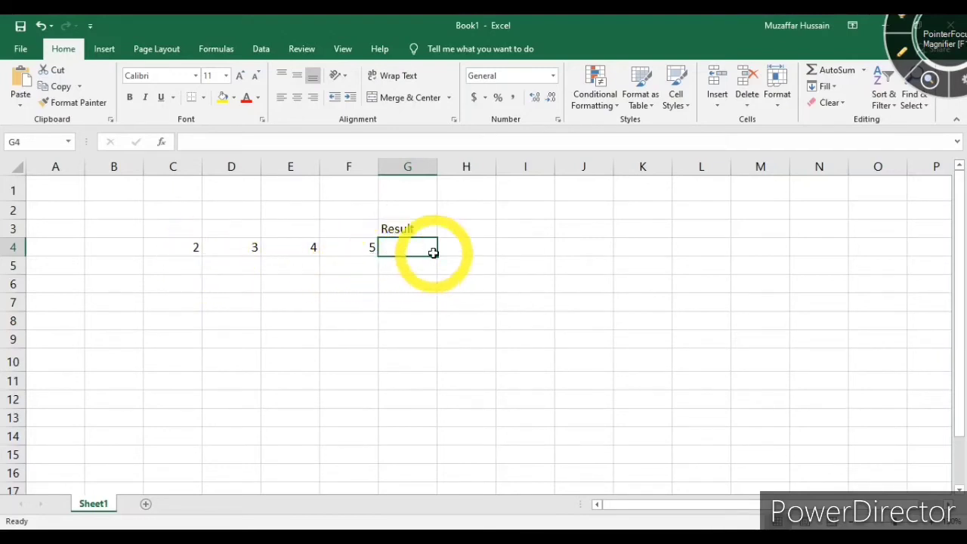
type("1")
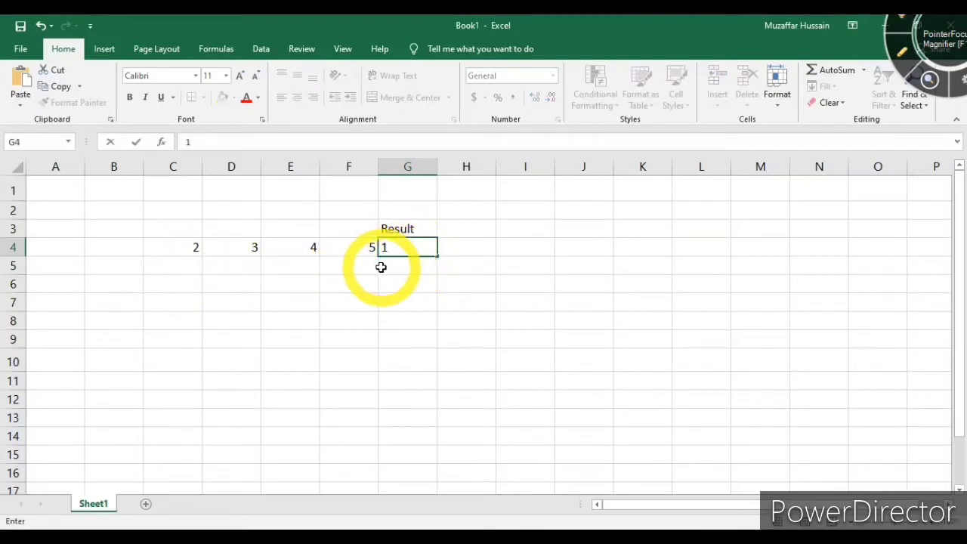
type("4")
Change the value in E4 to 9 and the value in D4 to 4.
left_click(295, 283)
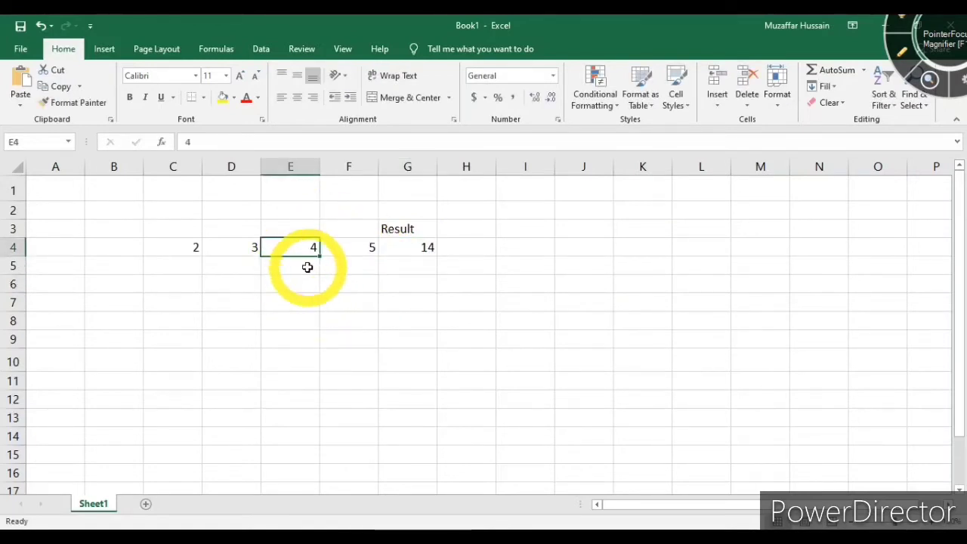
type("9")
left_click(409, 338)
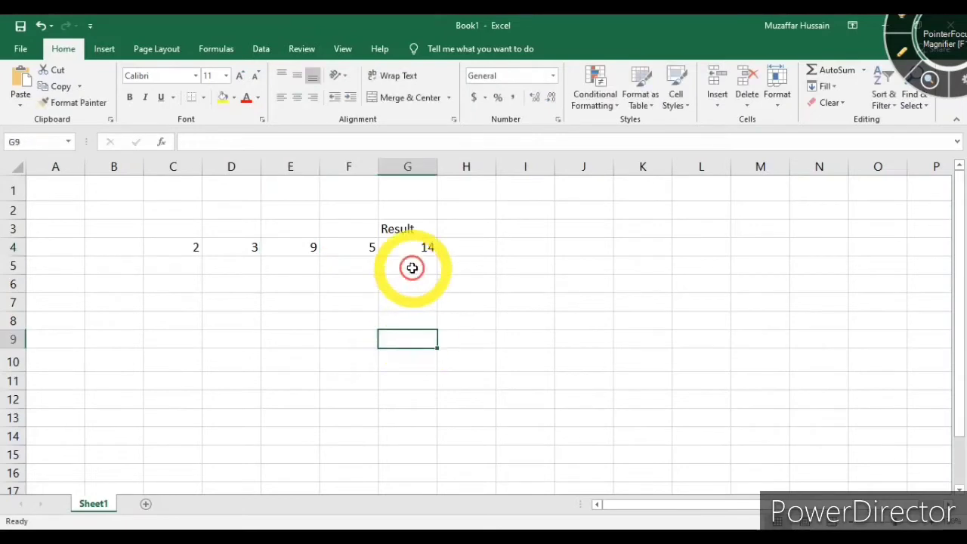
left_click(235, 246)
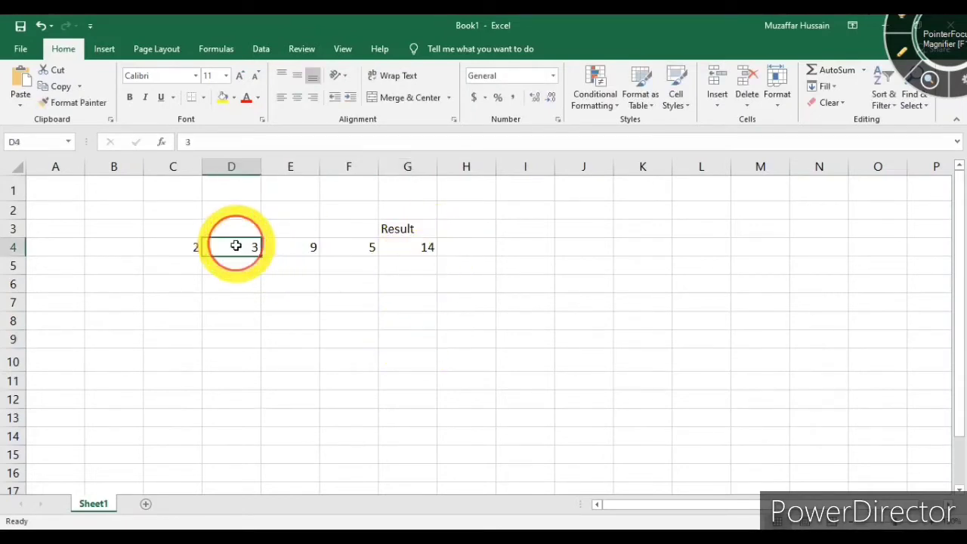
type("4")
double_click(321, 355)
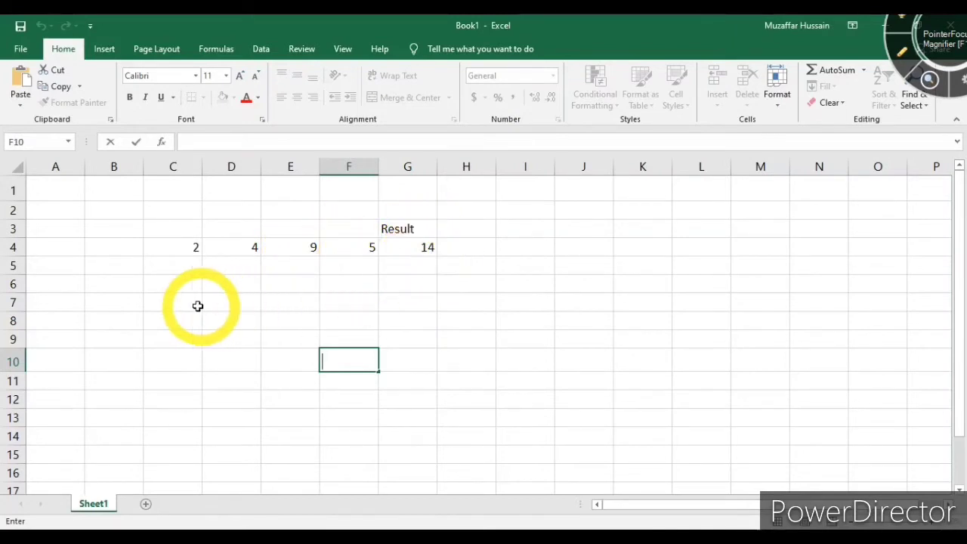
Enter 2, 3, 4 and 4 in C6:F6 and add them in G6 with the formula =C6+D6+E6+F6.
left_click(189, 283)
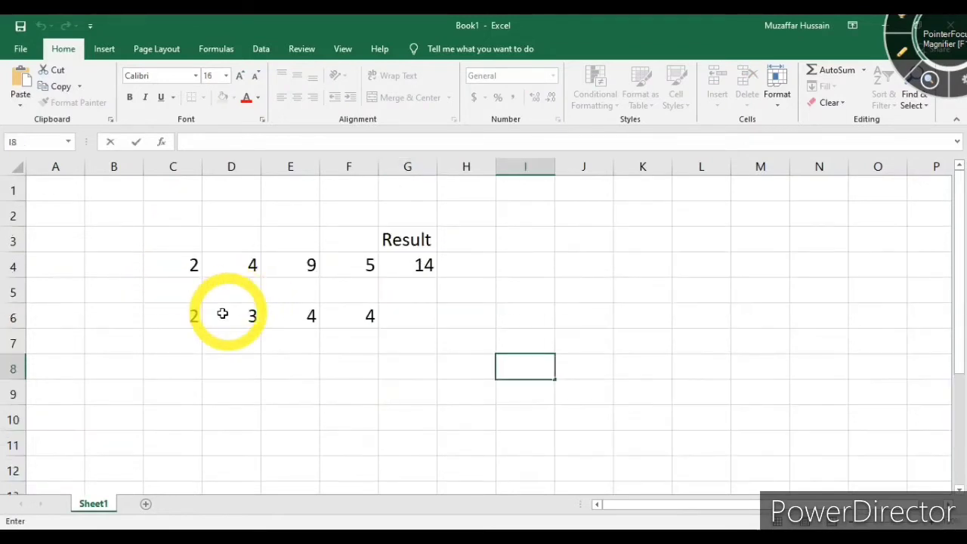
left_click(406, 320)
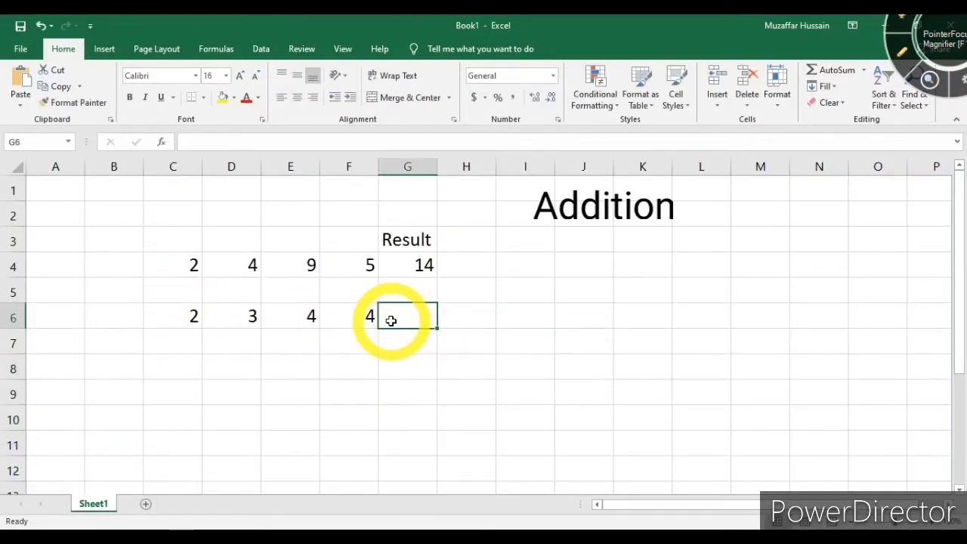
type("=")
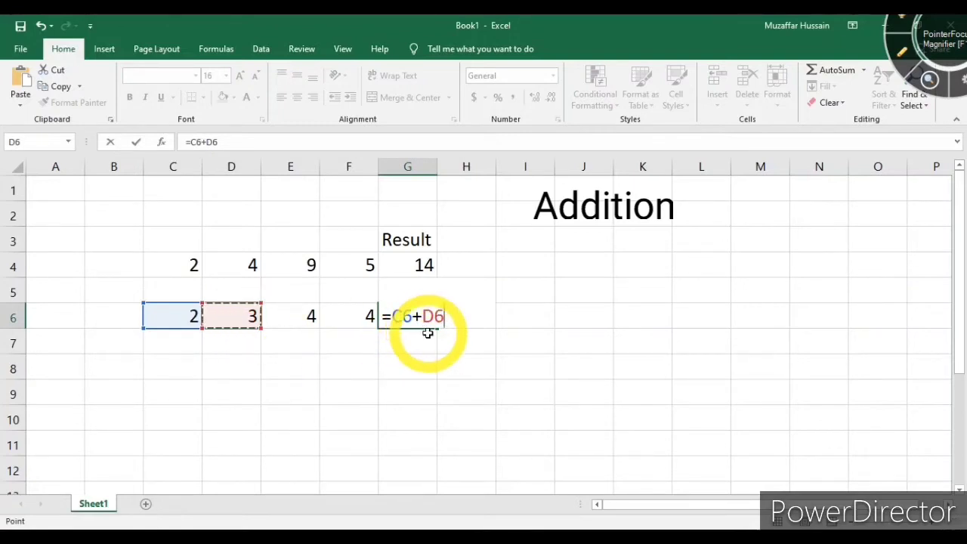
type("+D6")
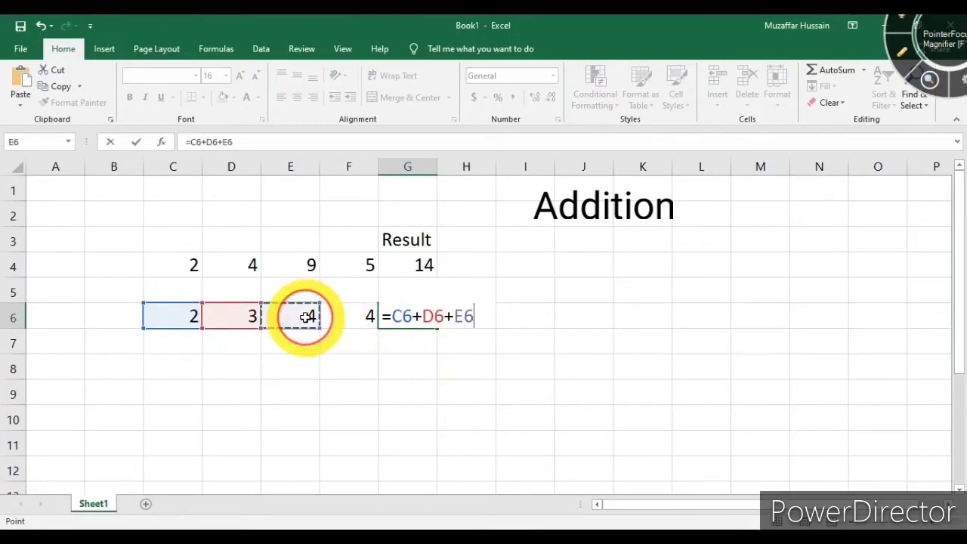
type("+")
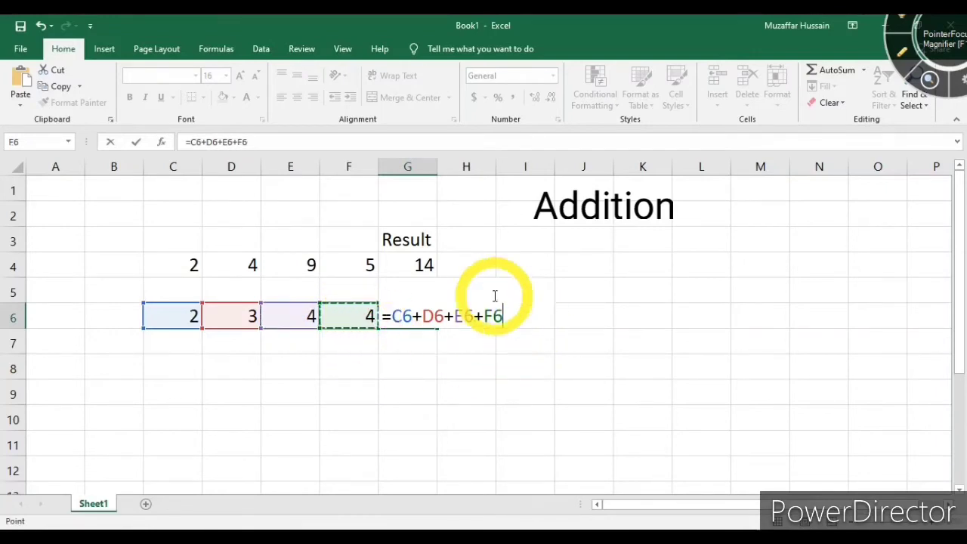
key("Return")
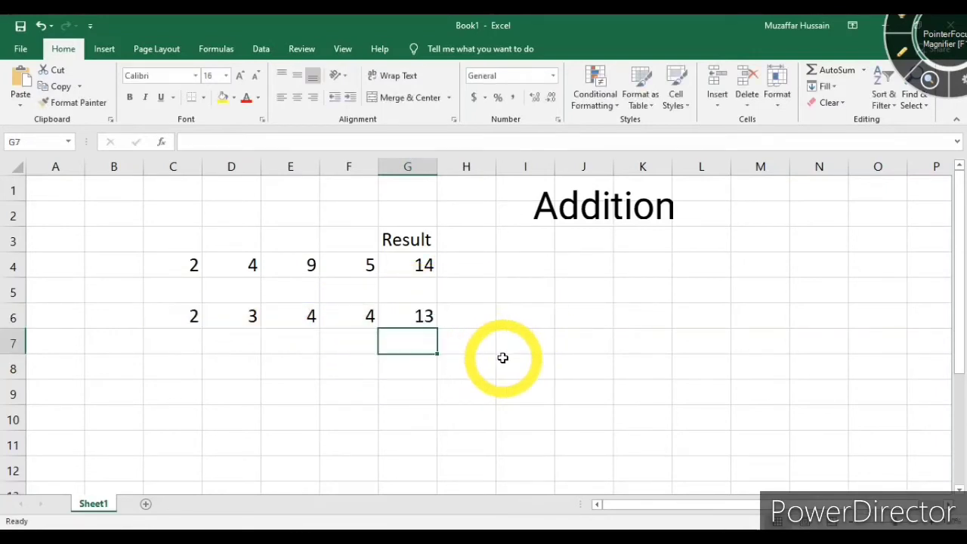
Change the value in E6 to 94 and the value in D6 to 7.
double_click(297, 316)
type("9")
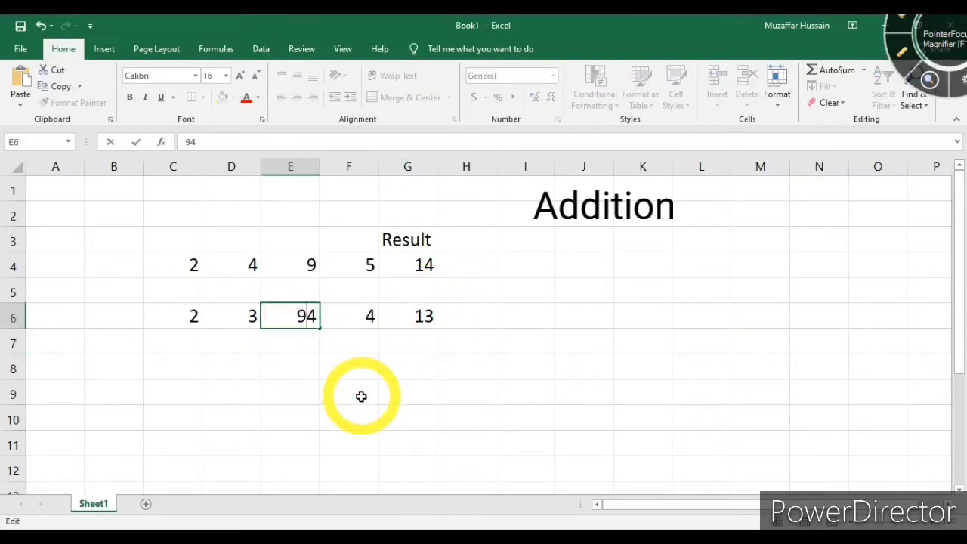
left_click(361, 394)
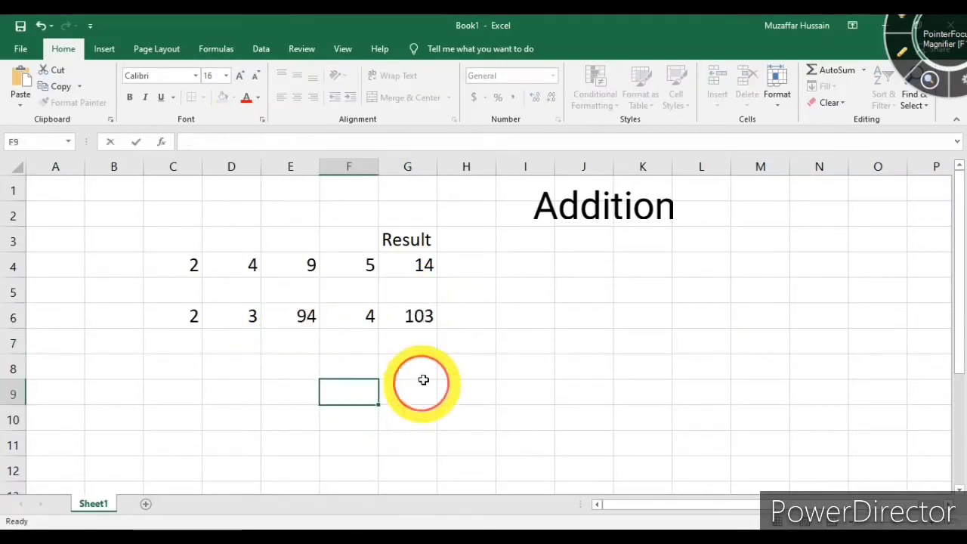
left_click(235, 312)
type("7")
left_click(424, 393)
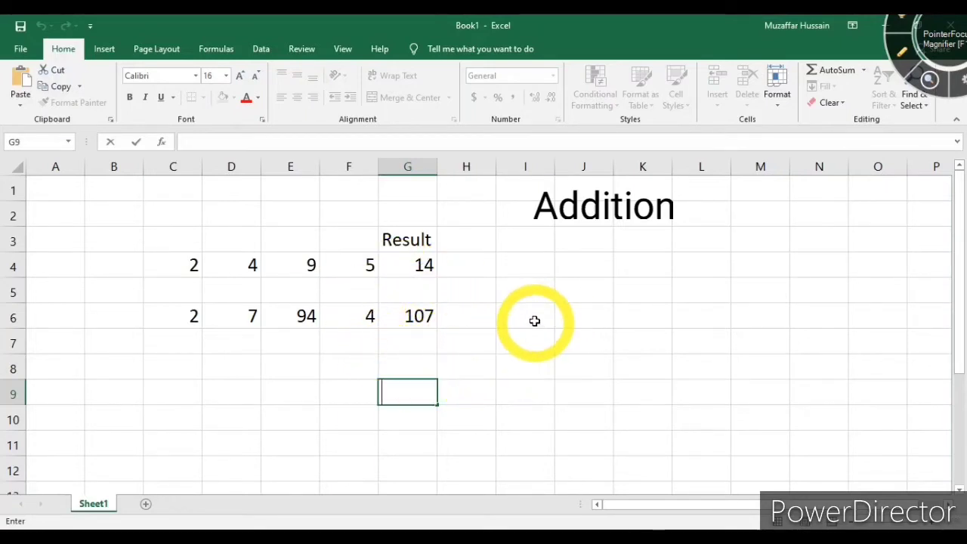
Enter the numbers 2, 3, 4, 5, 6 and 4 down column J from J4 to J9.
left_click(579, 269)
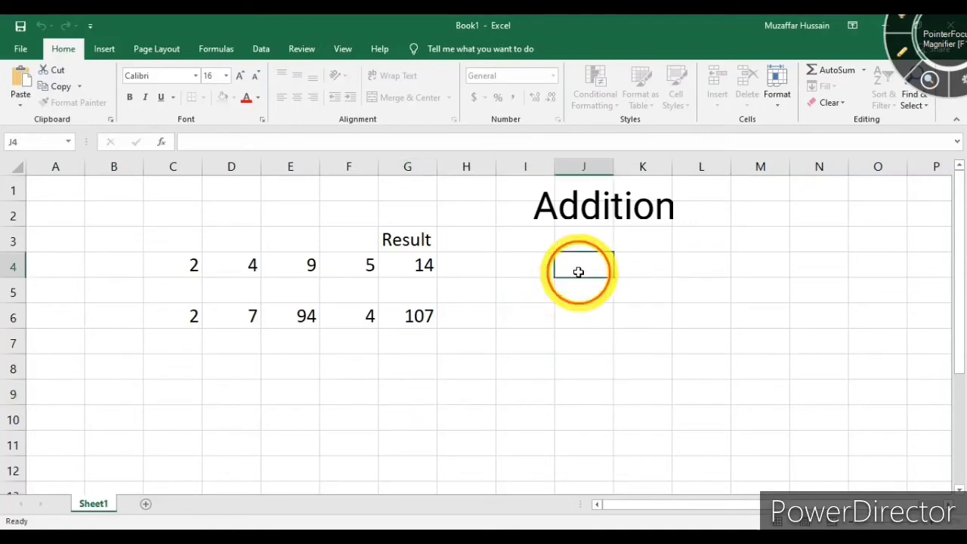
type("2")
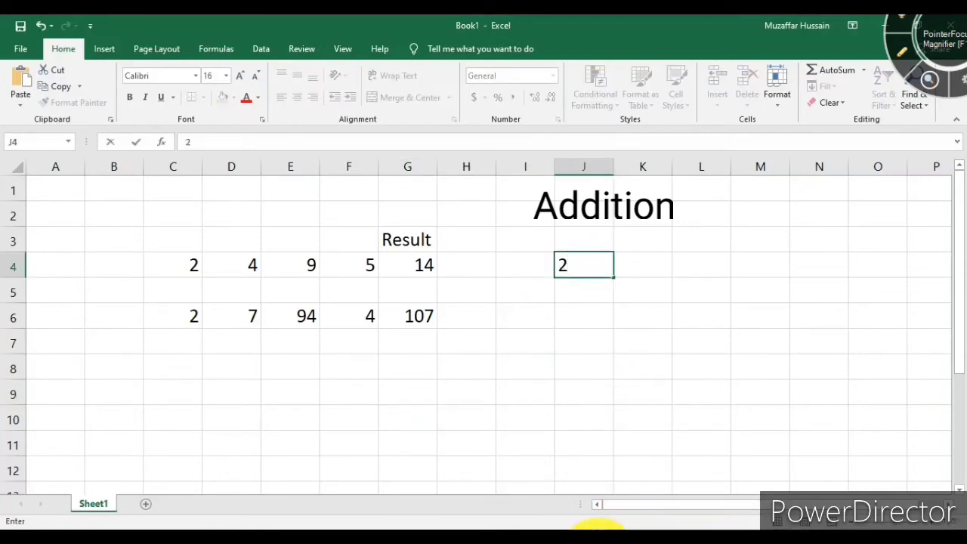
key("Return")
type("3")
key("Return")
type("4")
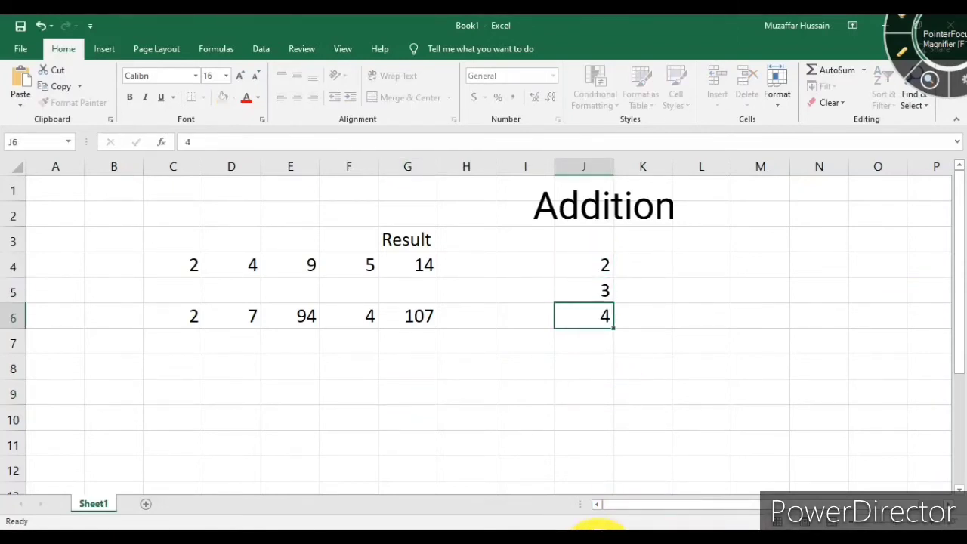
key("Return")
type("5")
key("ctrl+Return")
key("Return")
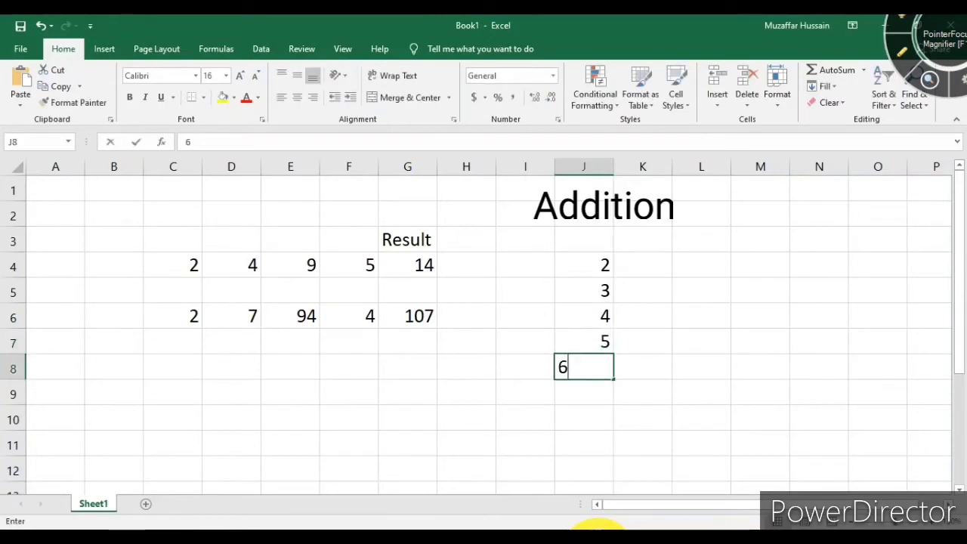
key("Return")
type("4")
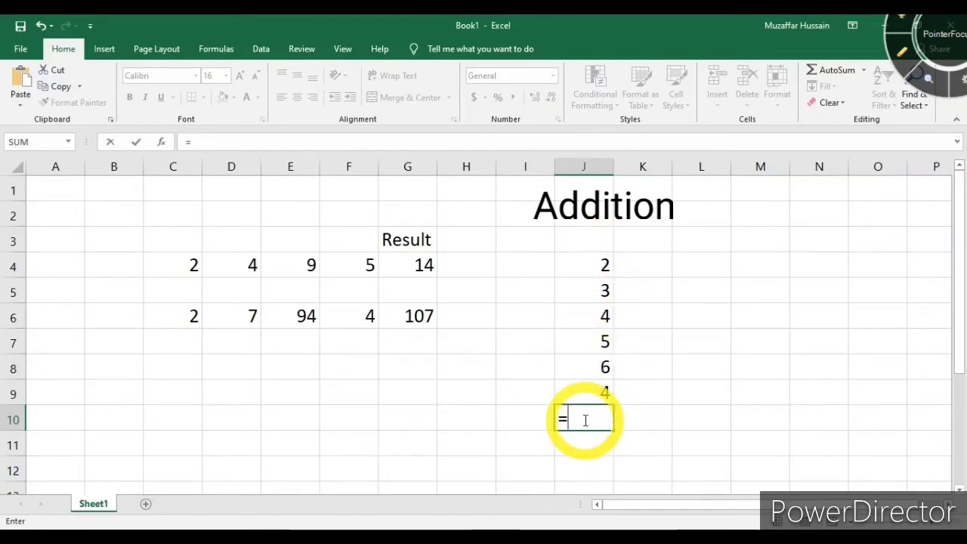
Add the numbers in J4:J9 in cell J10 with the formula =SUM(J4:J9).
type("u")
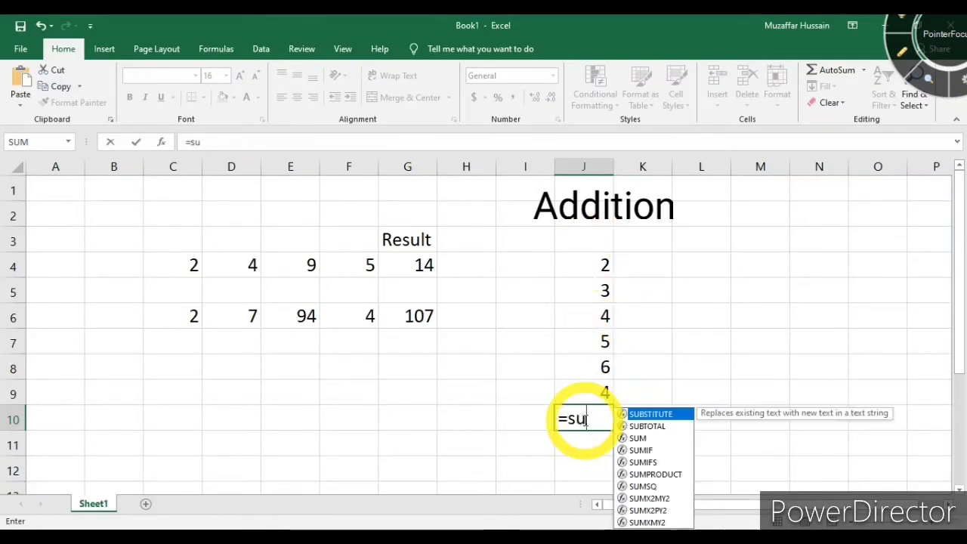
type("m")
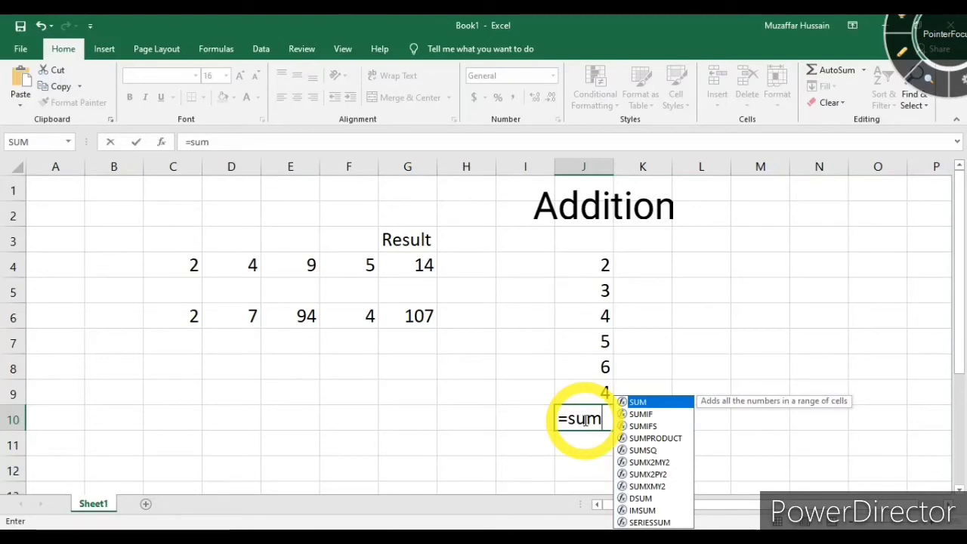
type("(")
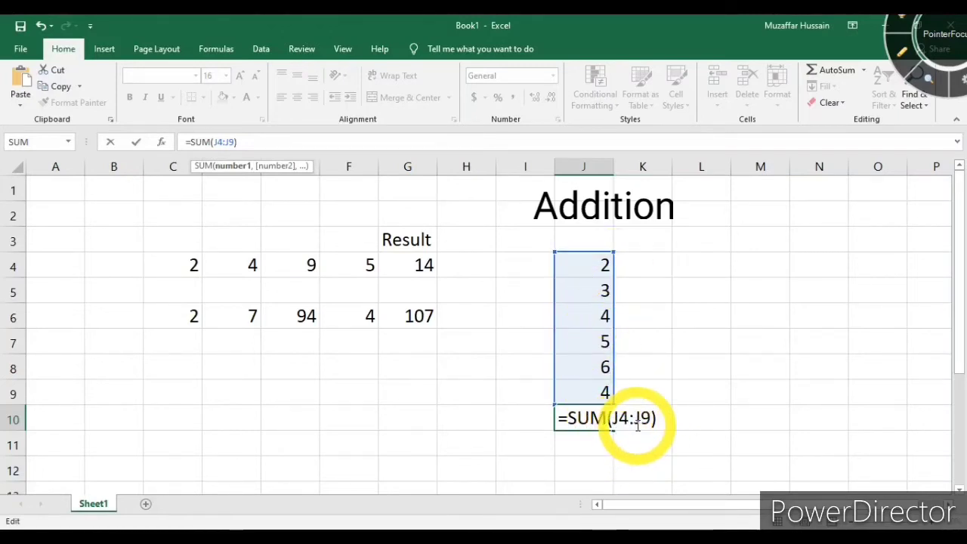
key("Return")
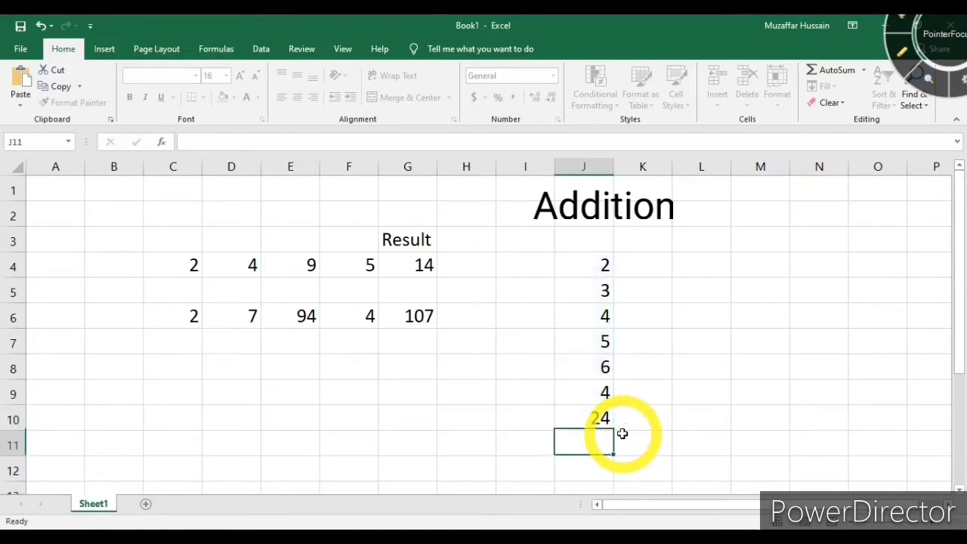
left_click(599, 418)
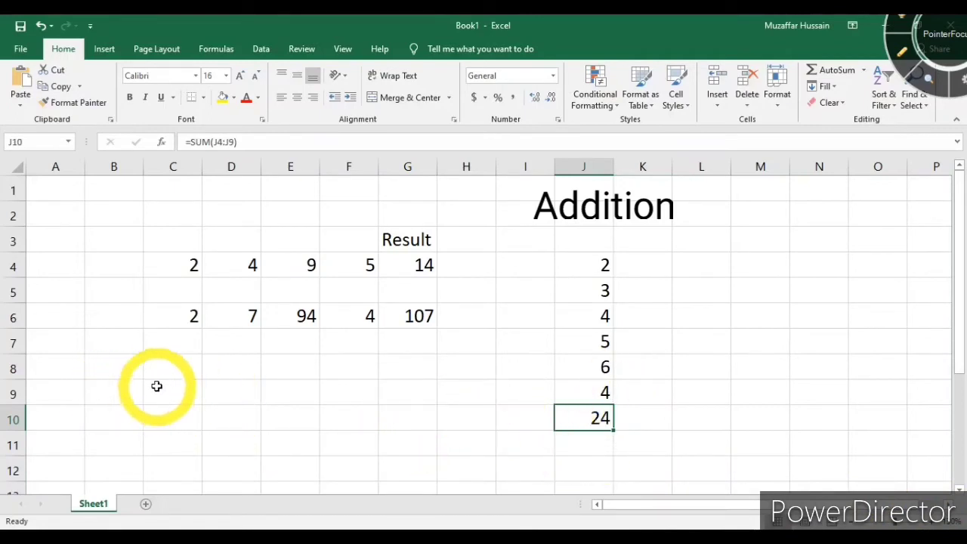
Enter the numbers 3, 4, 5, 2, 6, 3 and 4 down column M from M3 to M9.
left_click(769, 242)
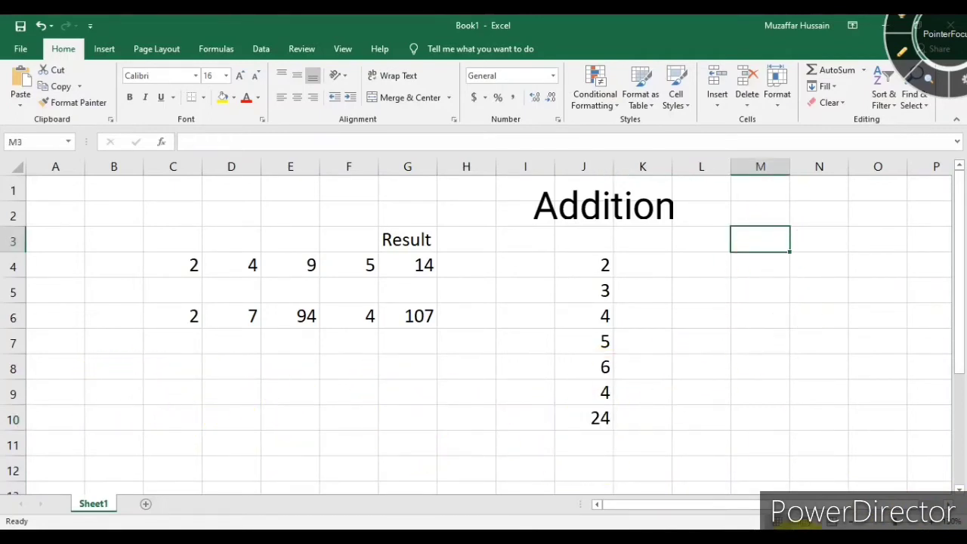
type("3")
key("Return")
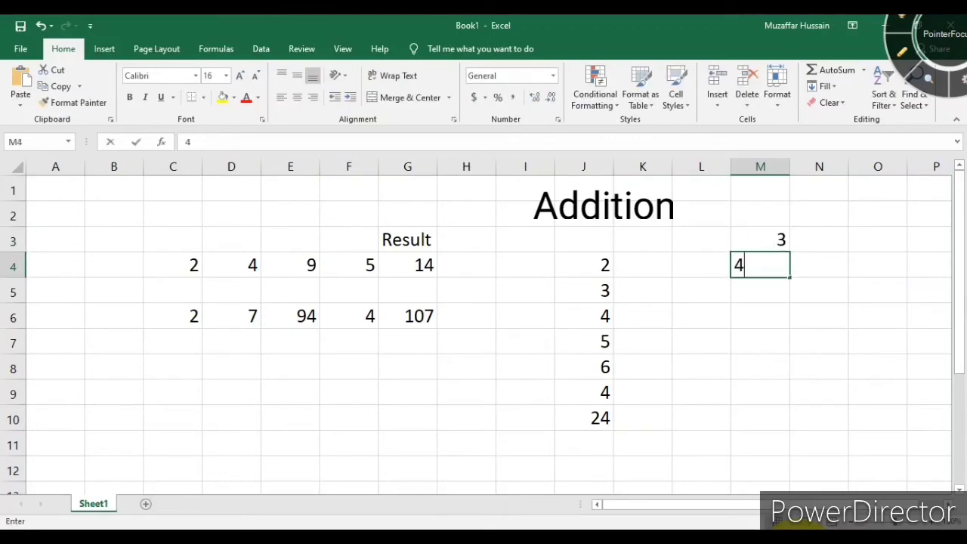
key("Return")
key("Return")
key("Return")
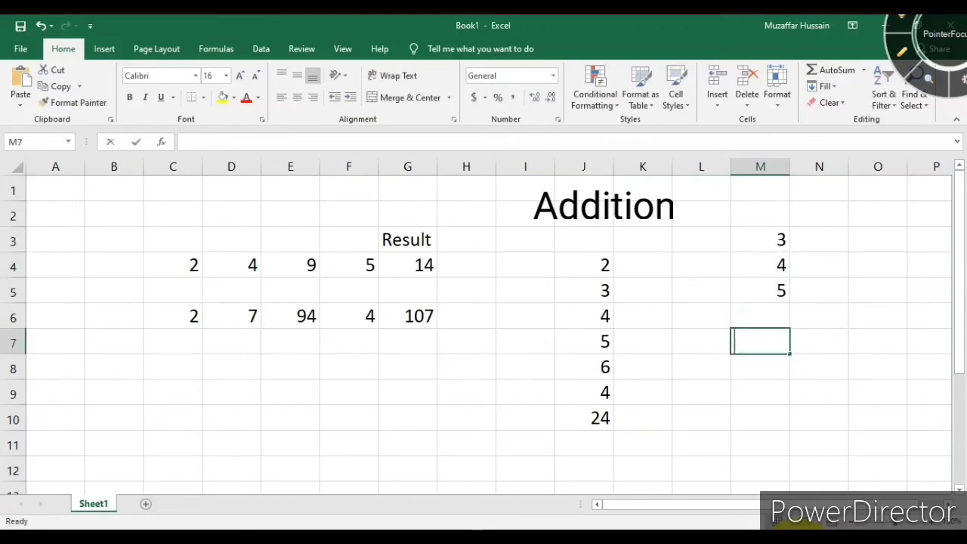
type("6")
key("Return")
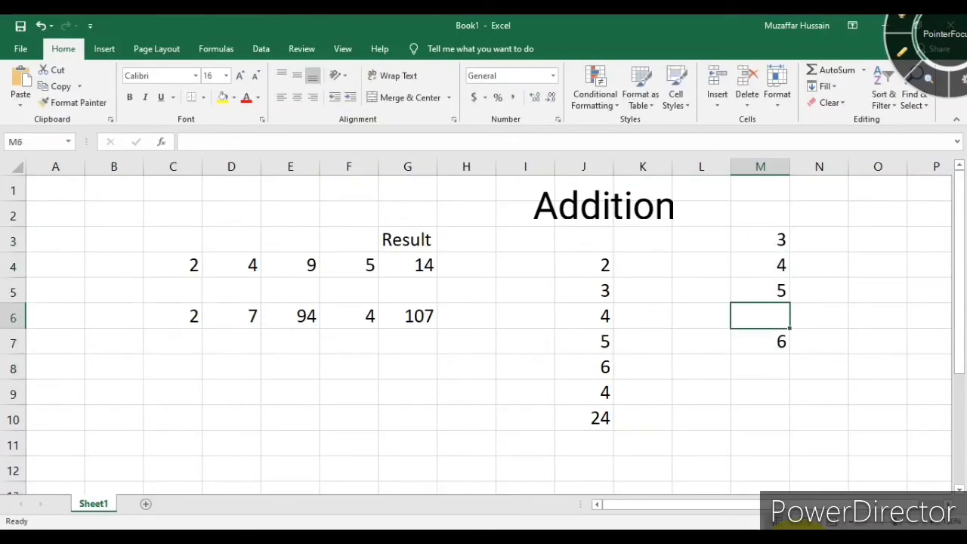
type("2")
key("Return")
key("Return")
type("3")
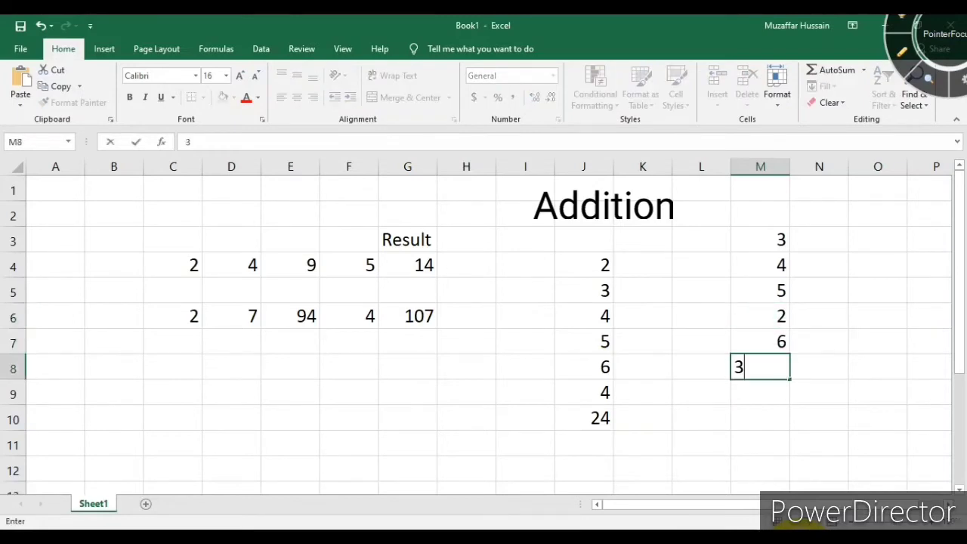
key("Return")
type("4")
key("Return")
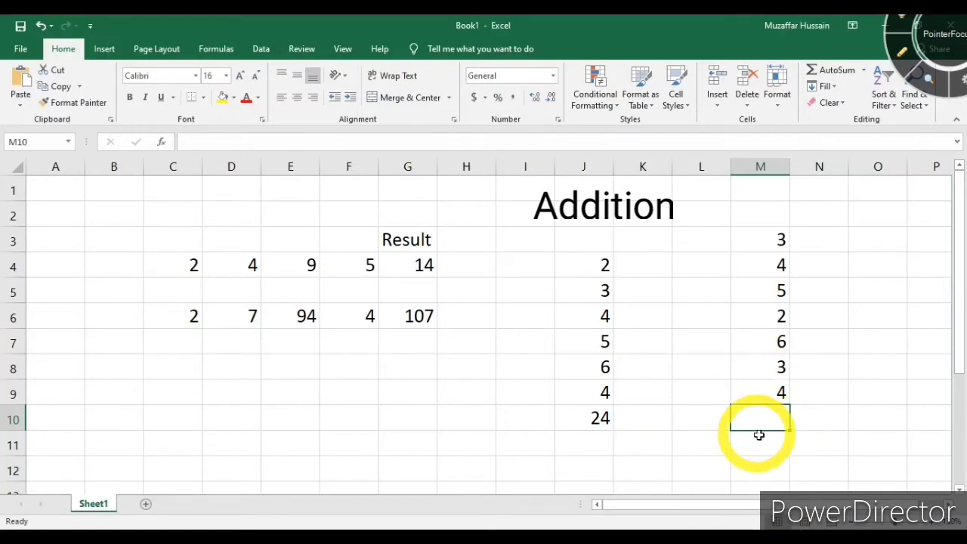
Total M3:M9 in cell M10 using AutoSum, giving the formula =SUM(M3:M9).
type("=")
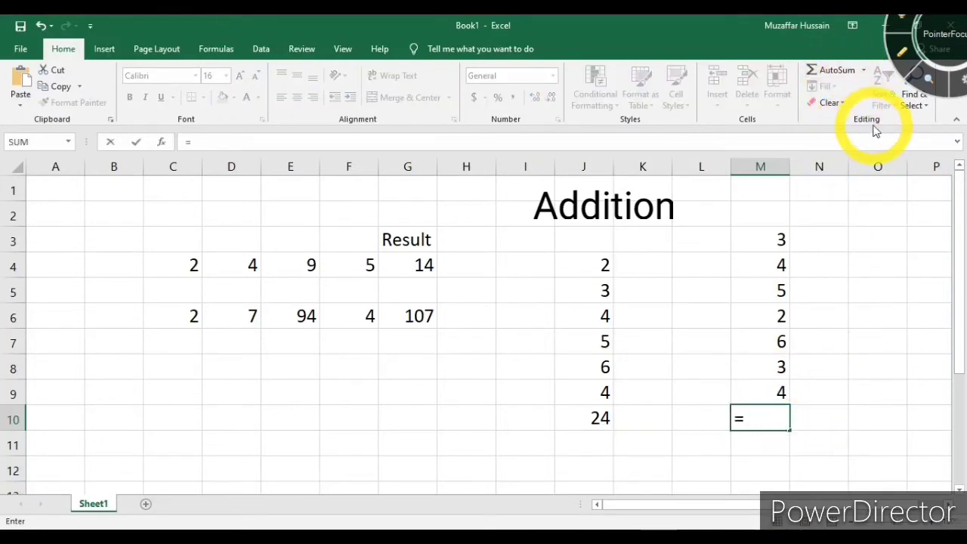
left_click(864, 74)
left_click(856, 92)
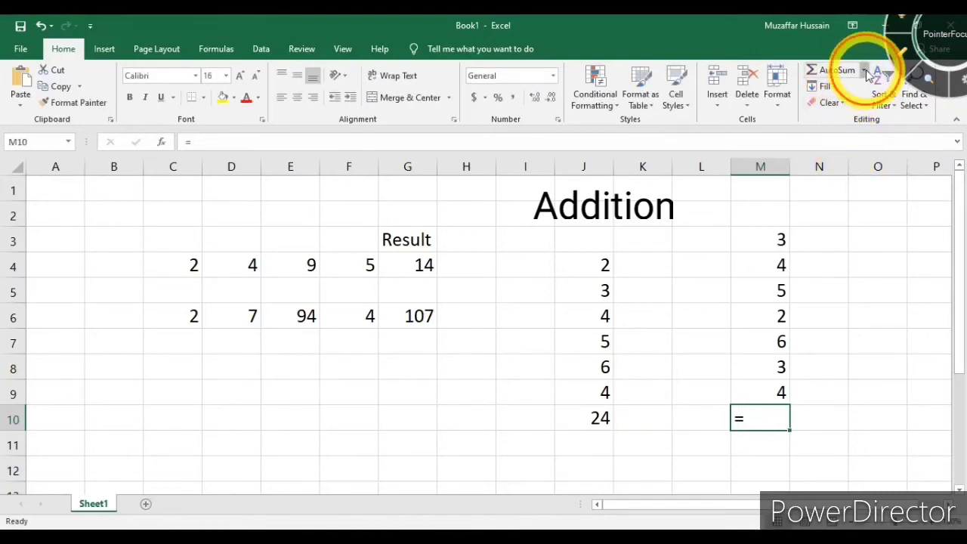
left_click(864, 69)
left_click(853, 89)
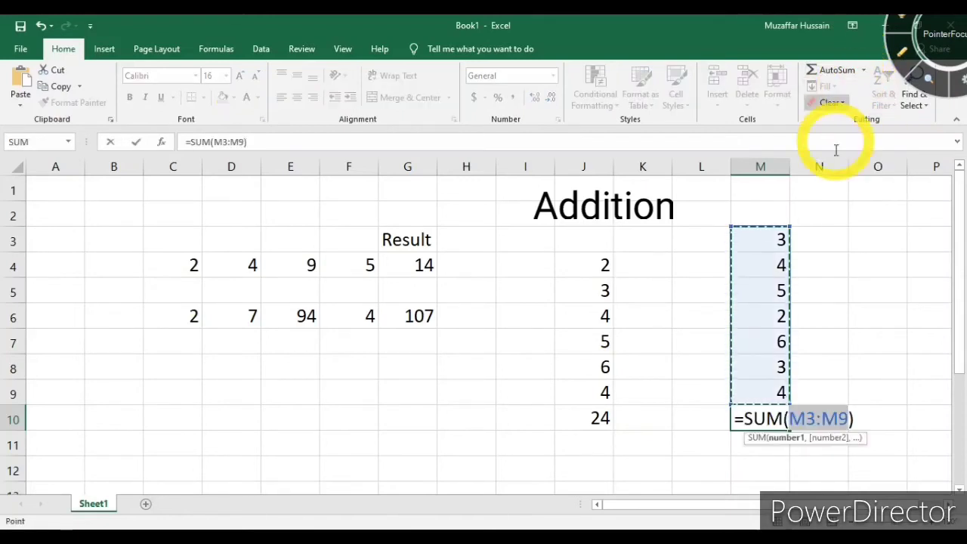
key("Return")
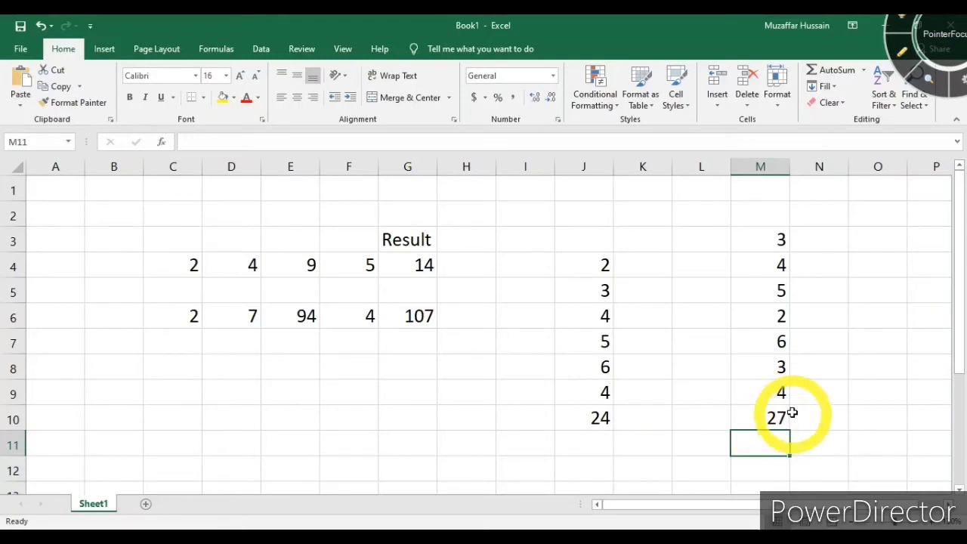
Enter 4 in B8 and 6 in C8, and subtract them in D8 with the formula =B8-C8.
left_click(134, 375)
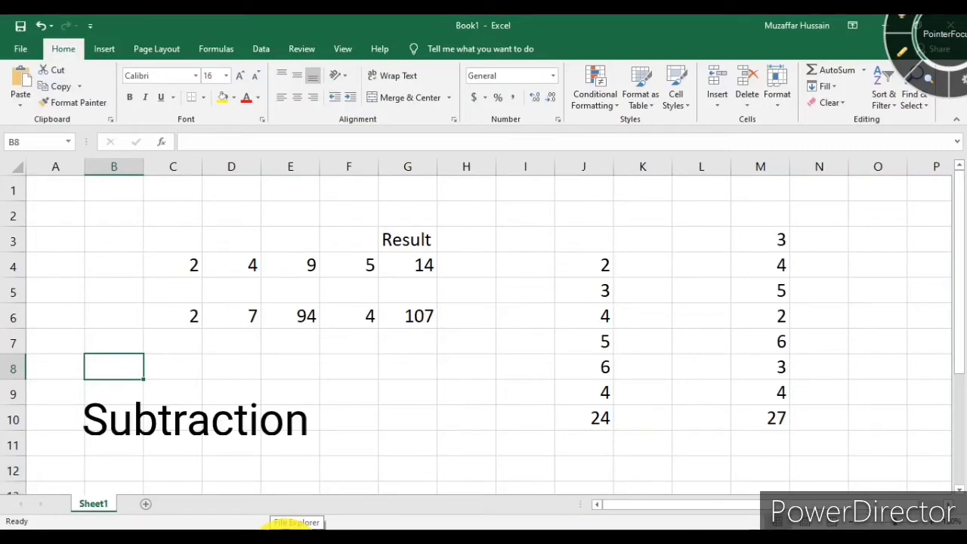
type("4")
key("Tab")
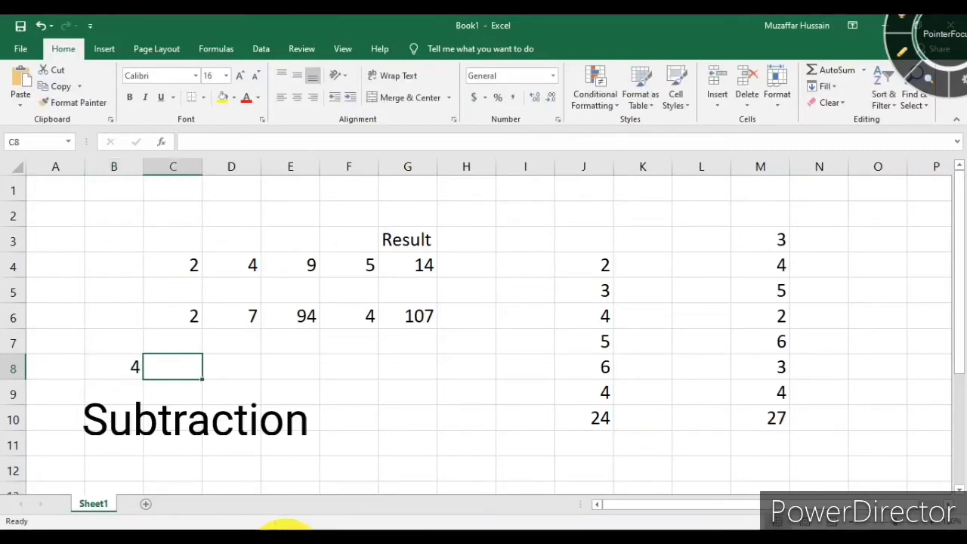
key("Tab")
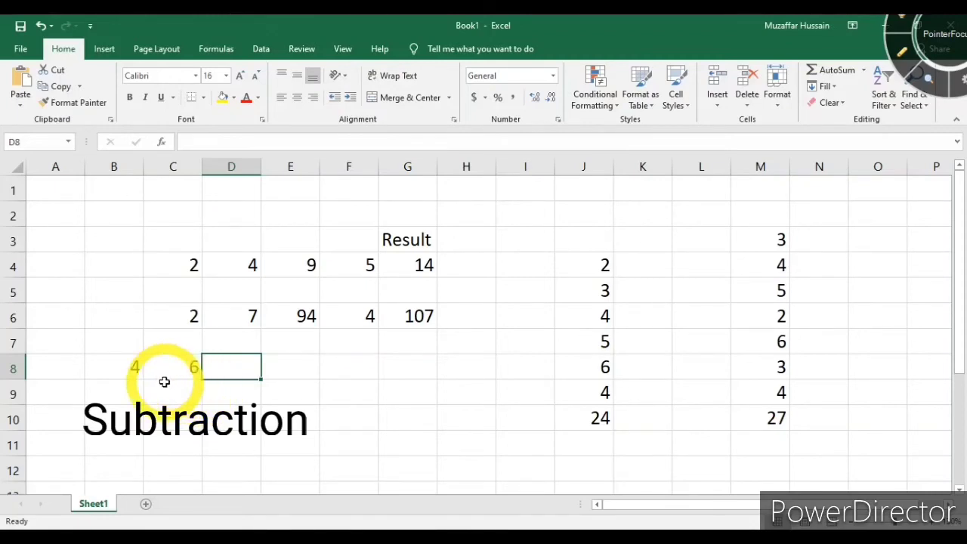
type("=")
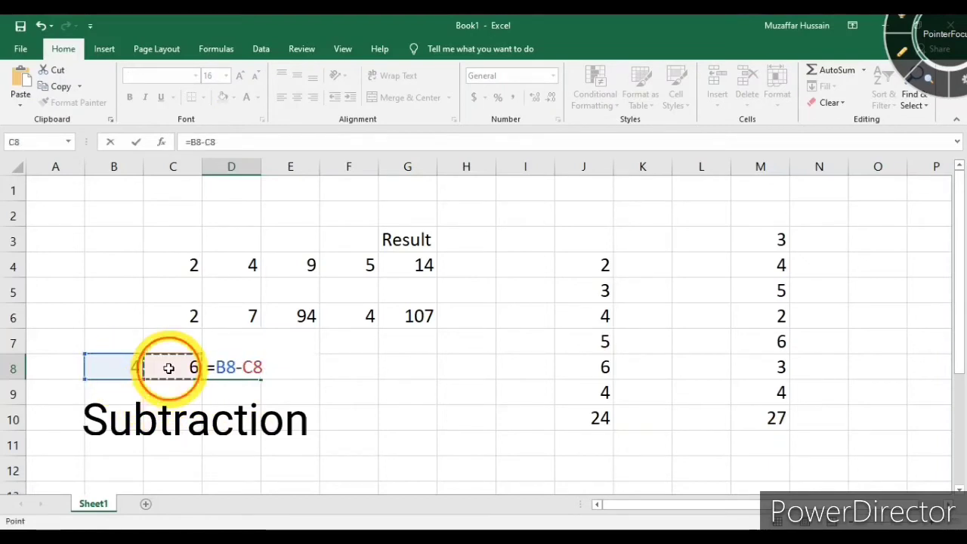
key("Return")
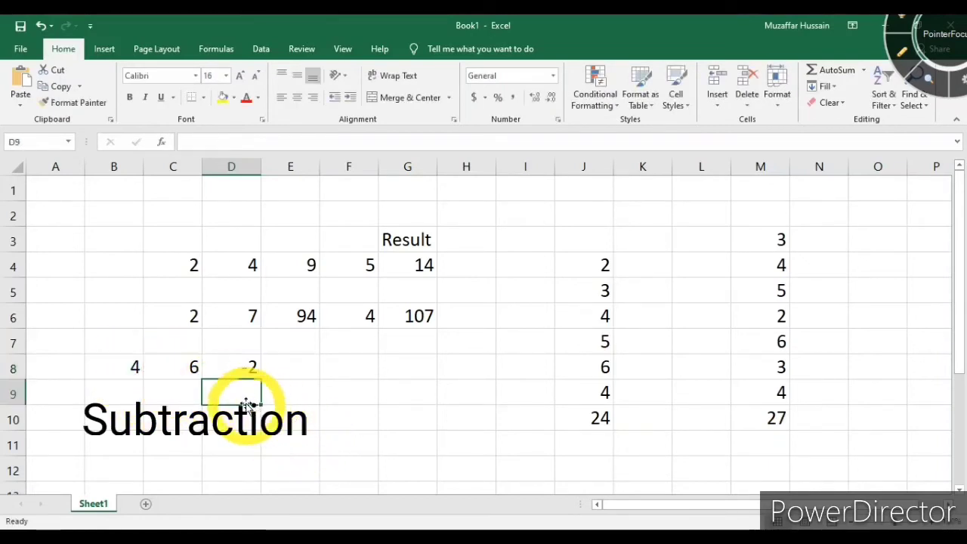
Change the value in B8 first to 8 and finally to 9, and change the value in C8 to 10.
left_click(123, 370)
left_click(365, 452)
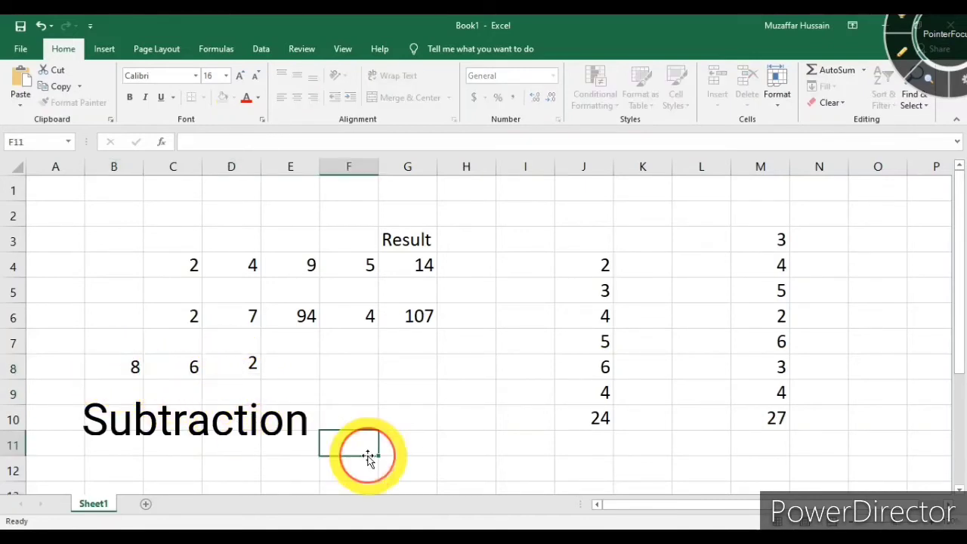
left_click(123, 370)
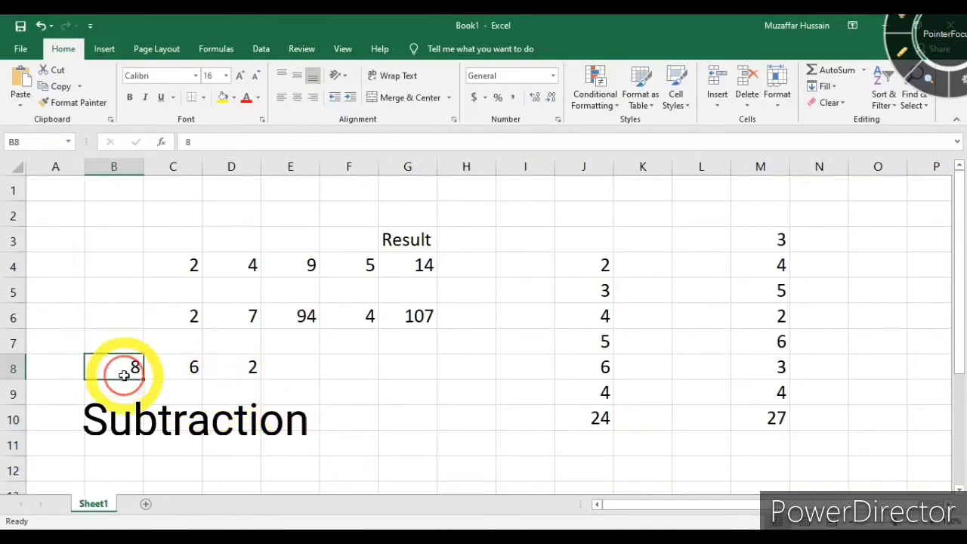
type("9")
left_click(266, 421)
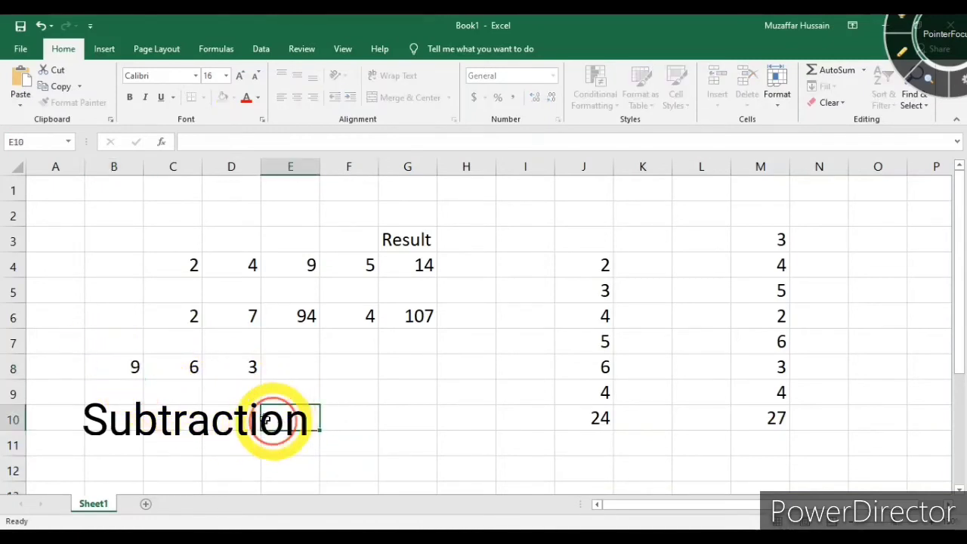
left_click(173, 367)
type("10")
left_click(346, 447)
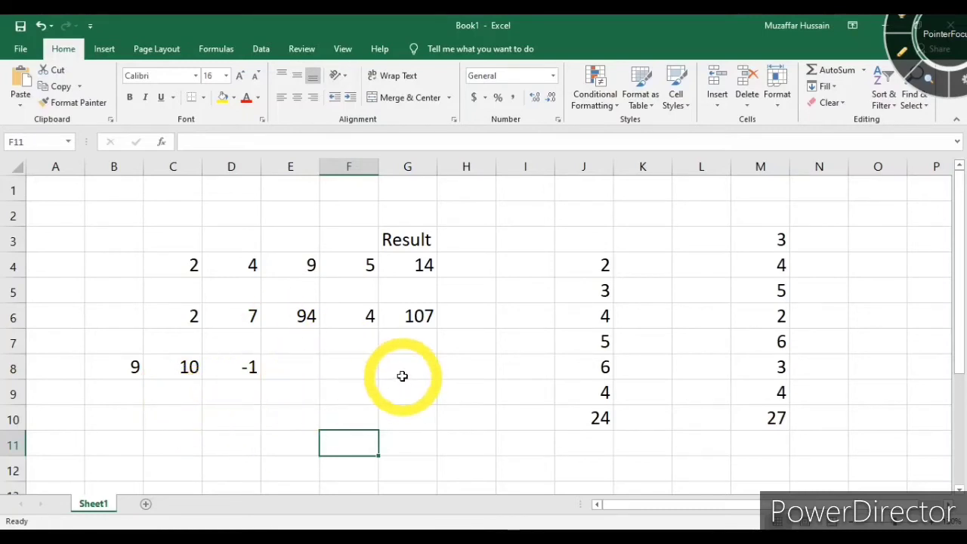
Enter 2 in B10 and 3 in C10, and multiply them in D10 with the formula =B10*C10.
left_click(132, 419)
type("2")
key("Tab")
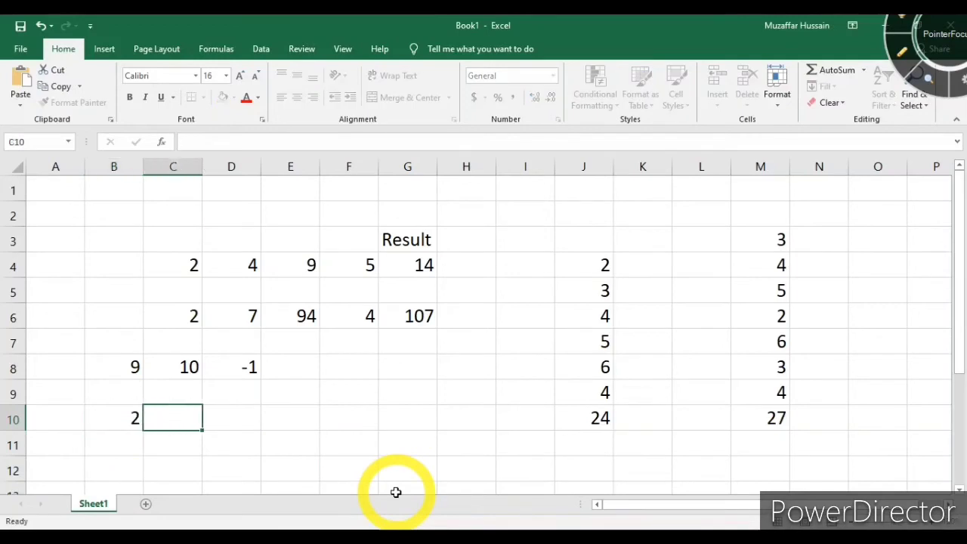
type("3")
key("Tab")
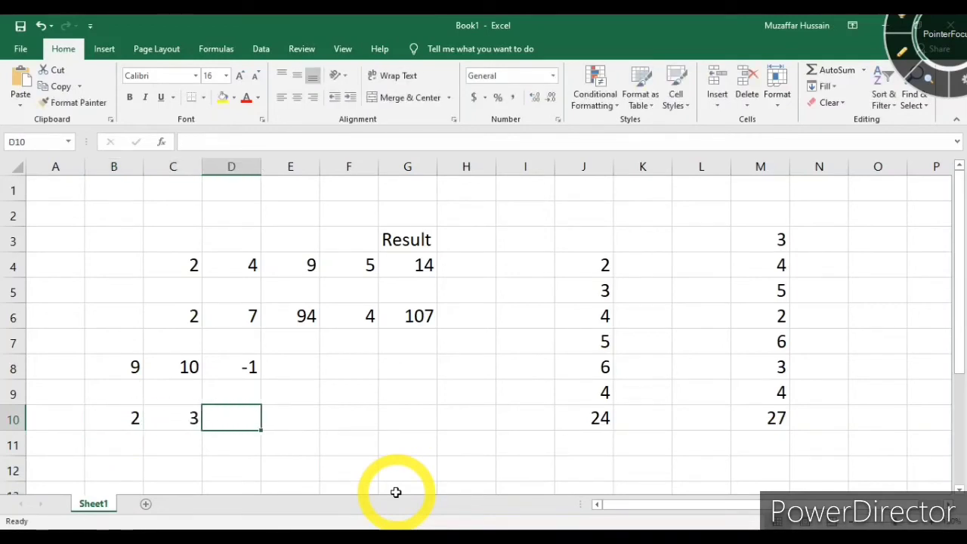
type("=B10")
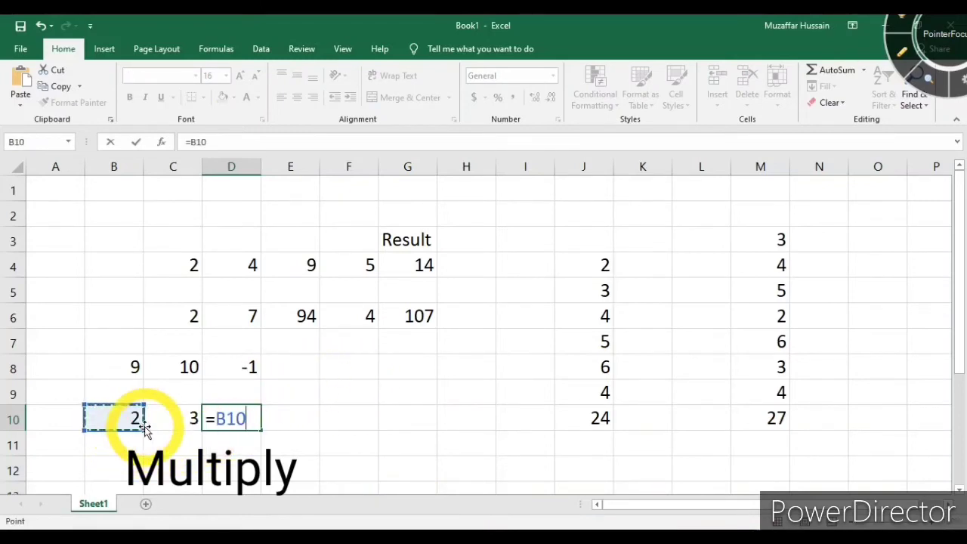
type("*")
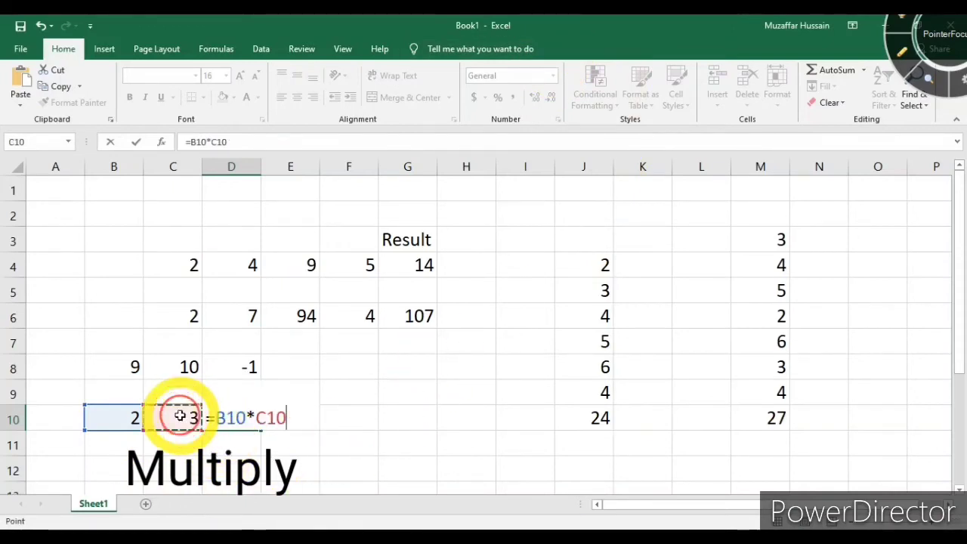
key("Return")
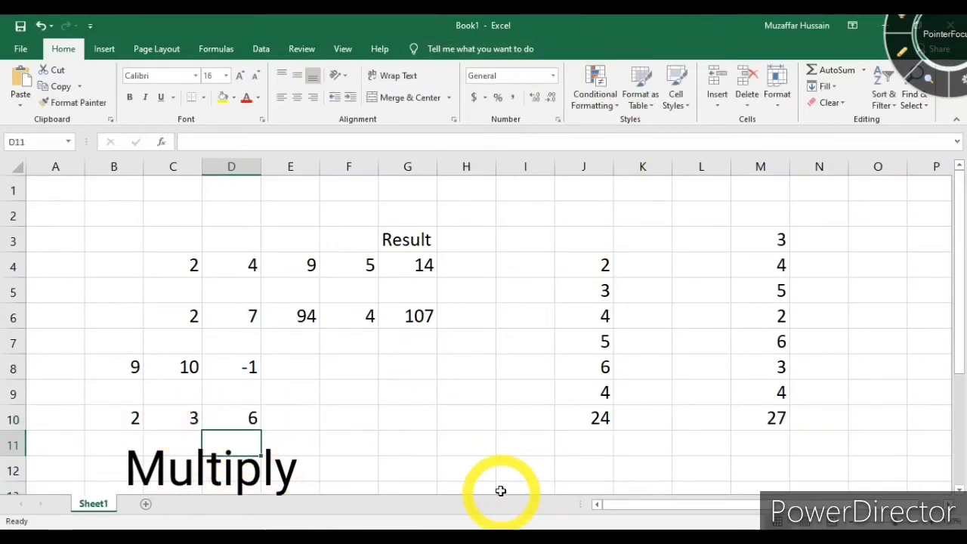
Change the value in B10 to 8 and the value in C10 to 38.
left_click(133, 420)
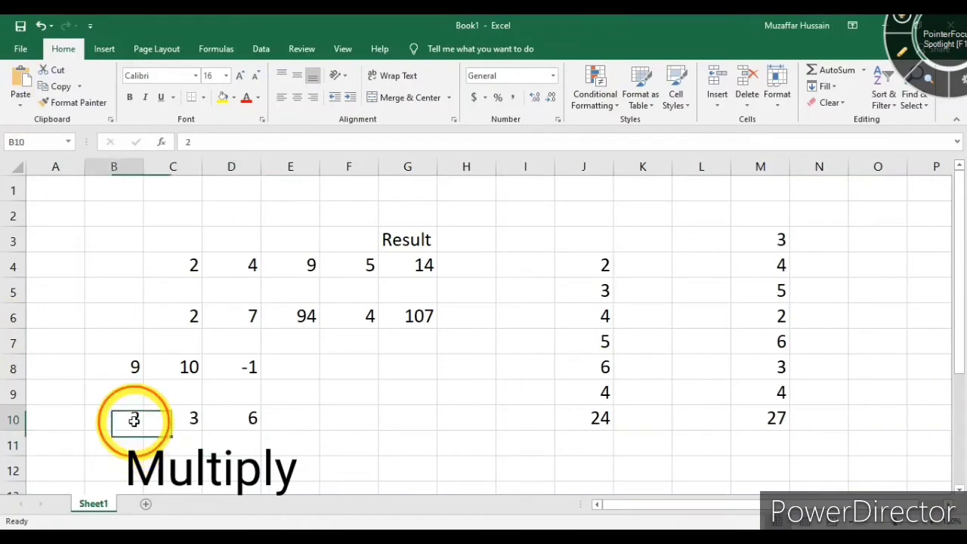
type("8")
left_click(359, 448)
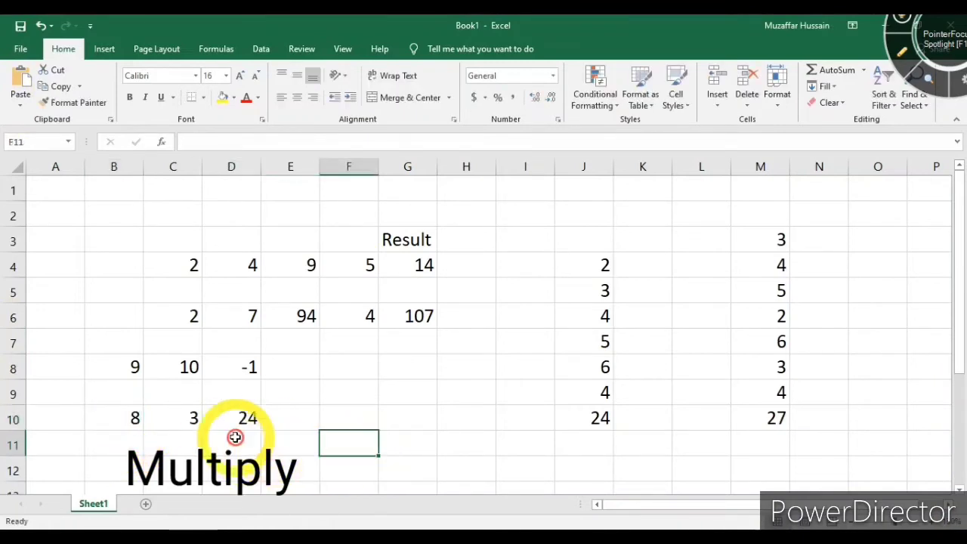
double_click(171, 422)
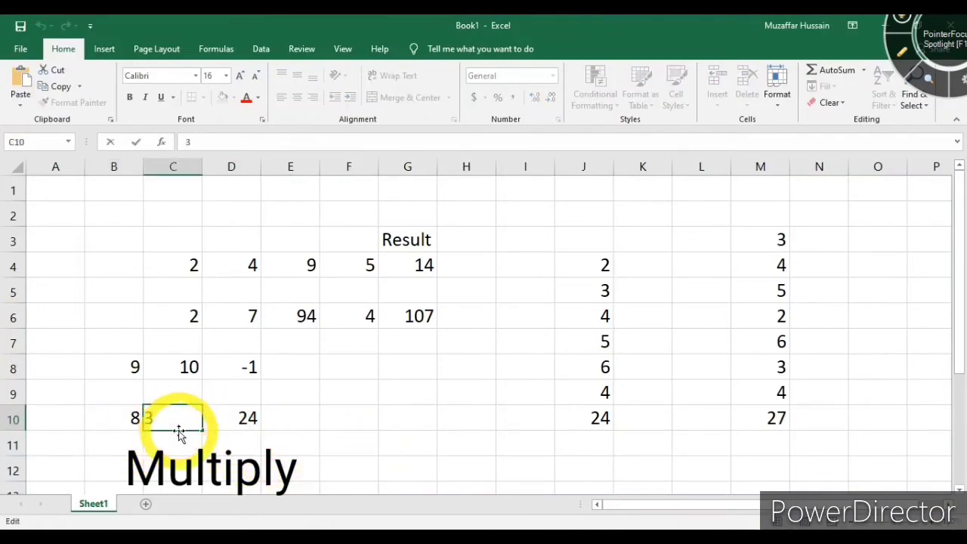
type("8")
left_click(369, 444)
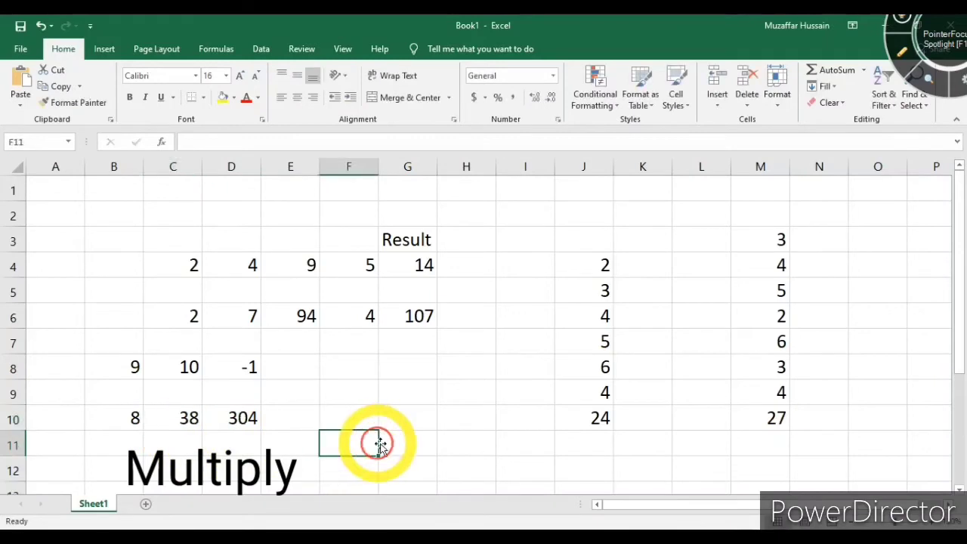
Enter the numbers 5, 4, 3 and 6 across row 11 in cells E11 to H11.
left_click(298, 446)
type("5")
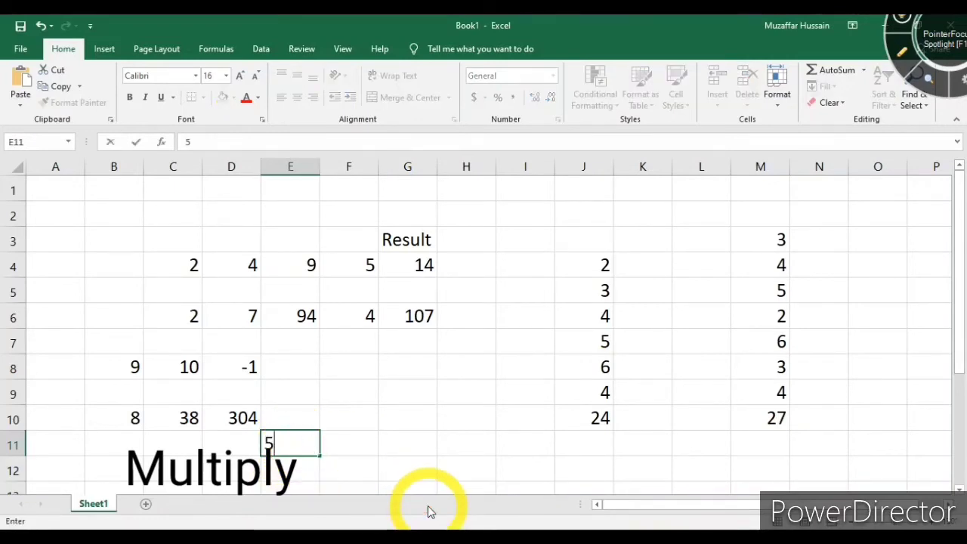
key("Tab")
type("4")
key("Tab")
type("3")
key("Tab")
type("6")
key("Tab")
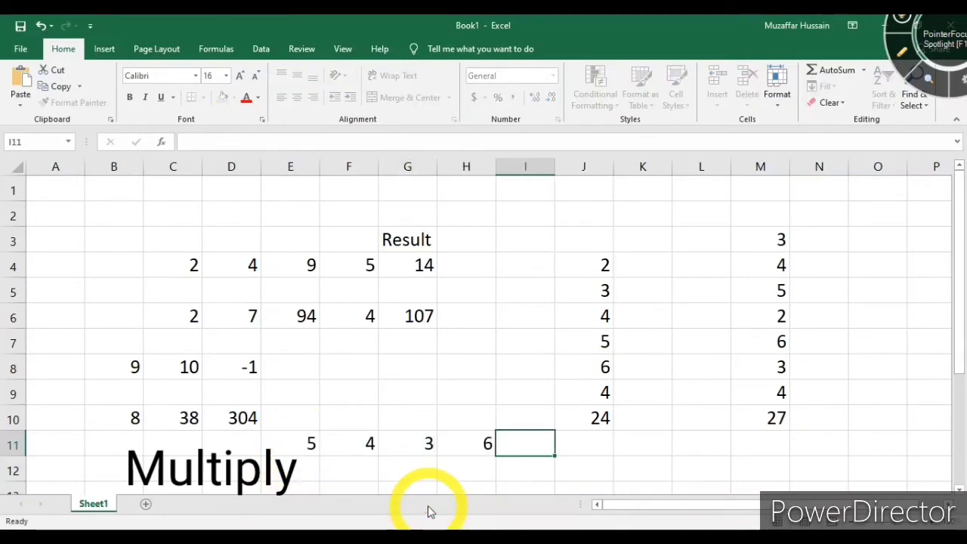
Enter 7 in I11 and clear the numbers from J3 to J10.
type("7")
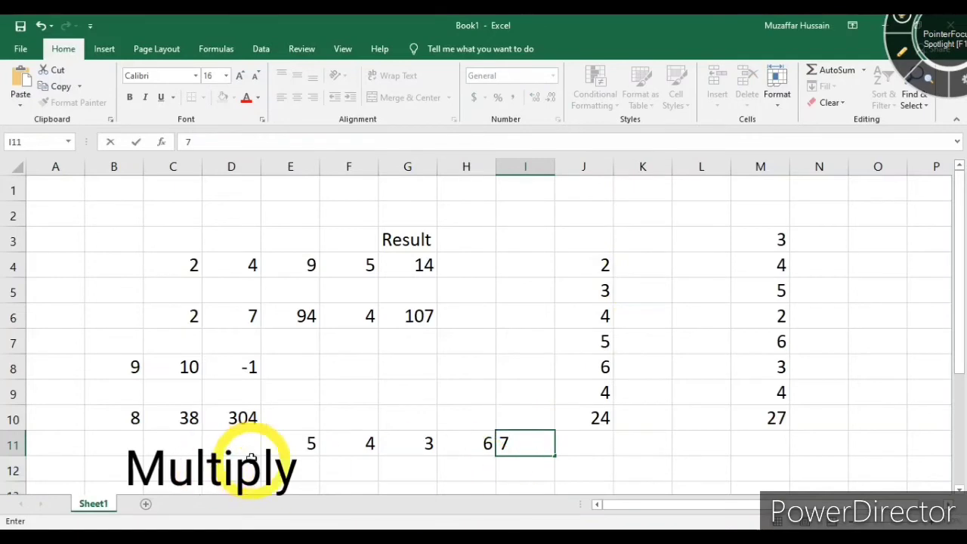
left_click(579, 449)
left_click_drag(588, 249, 601, 428)
key("Delete")
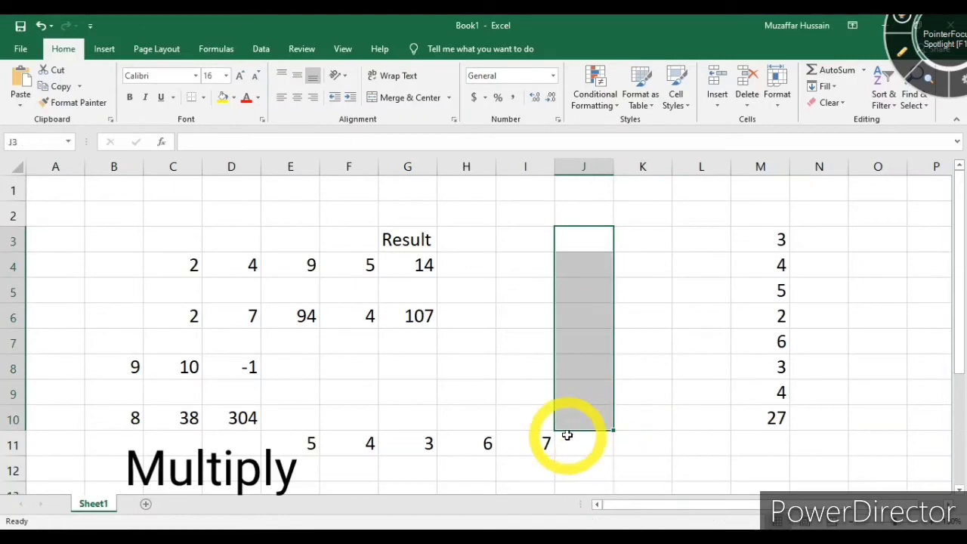
Multiply the row 11 numbers in J11 with the formula =product(E11:I11).
left_click(583, 445)
left_click_drag(311, 423, 553, 464)
left_click(577, 441)
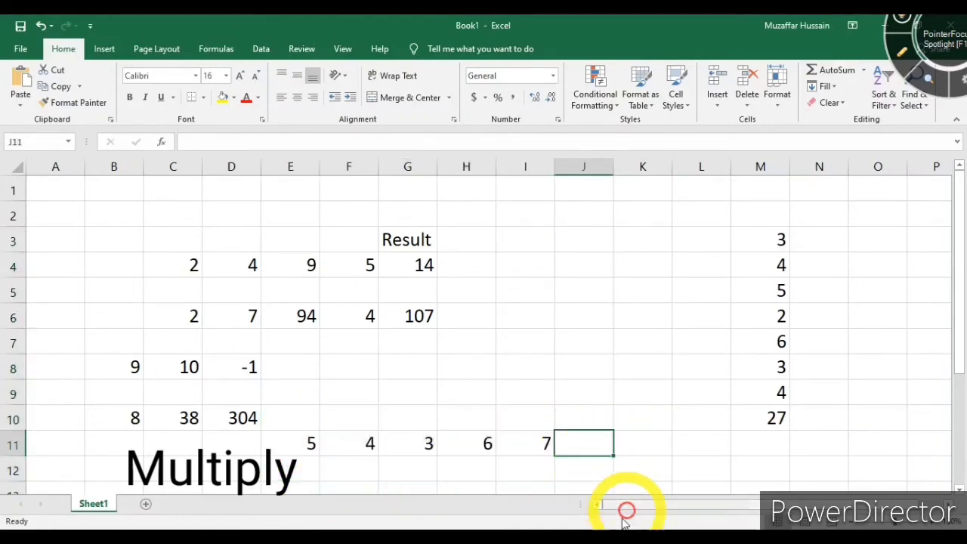
type("=")
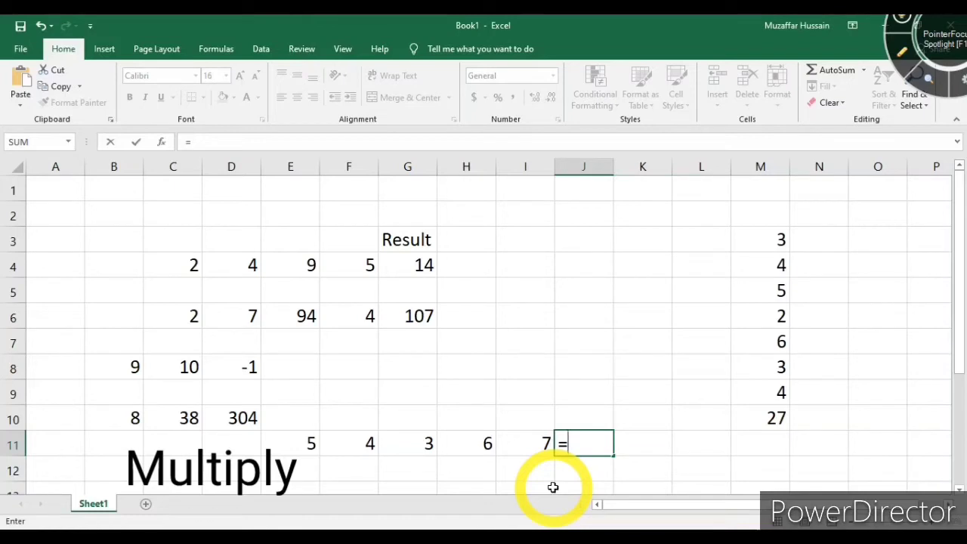
type("pro")
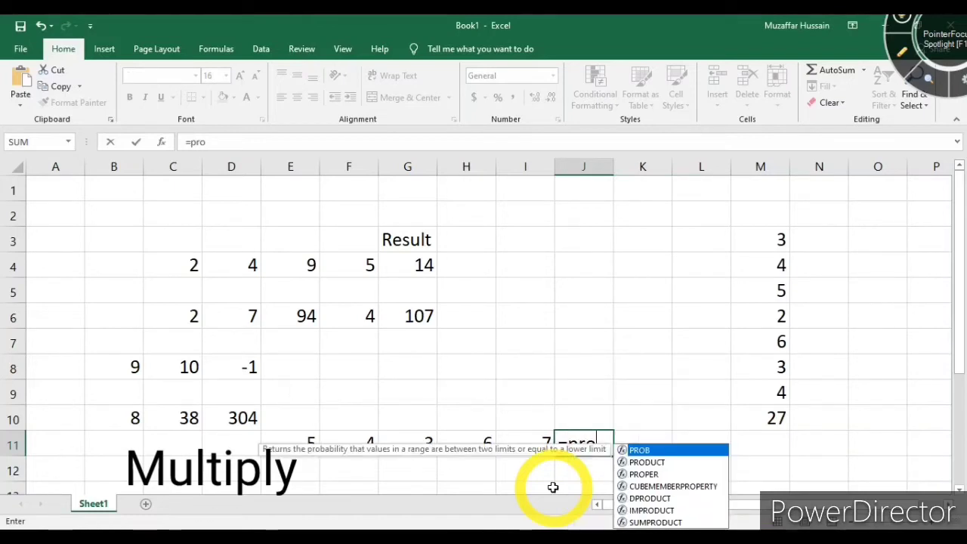
type("duct(")
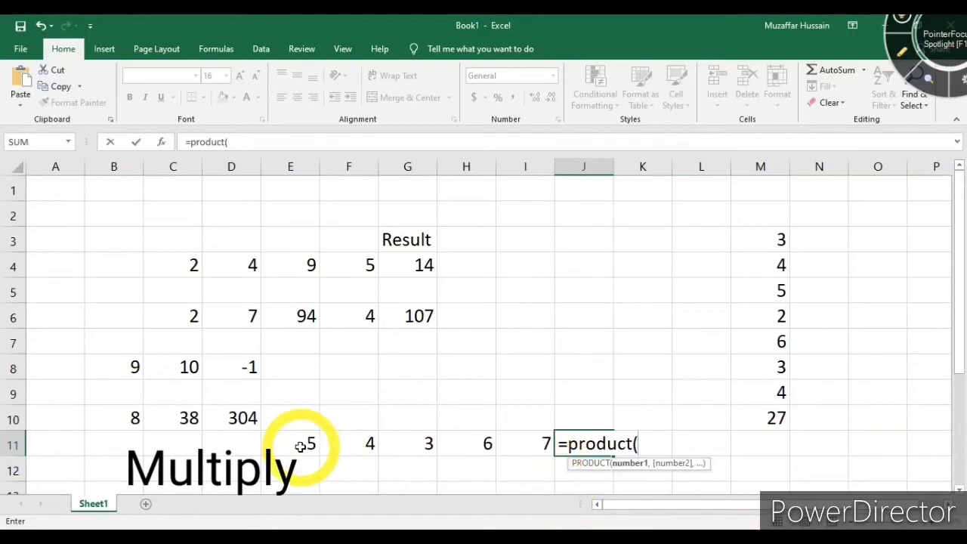
left_click_drag(304, 452, 521, 445)
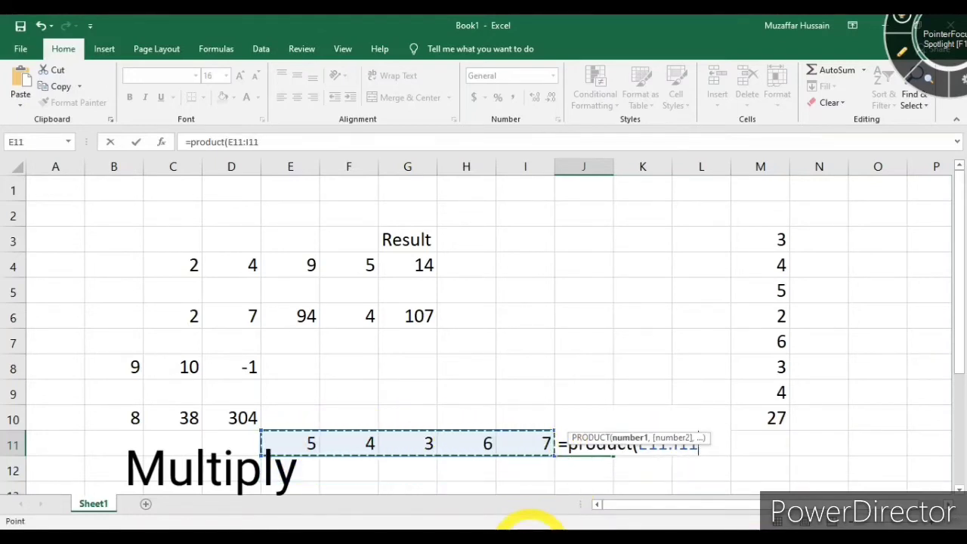
type(")")
key("Return")
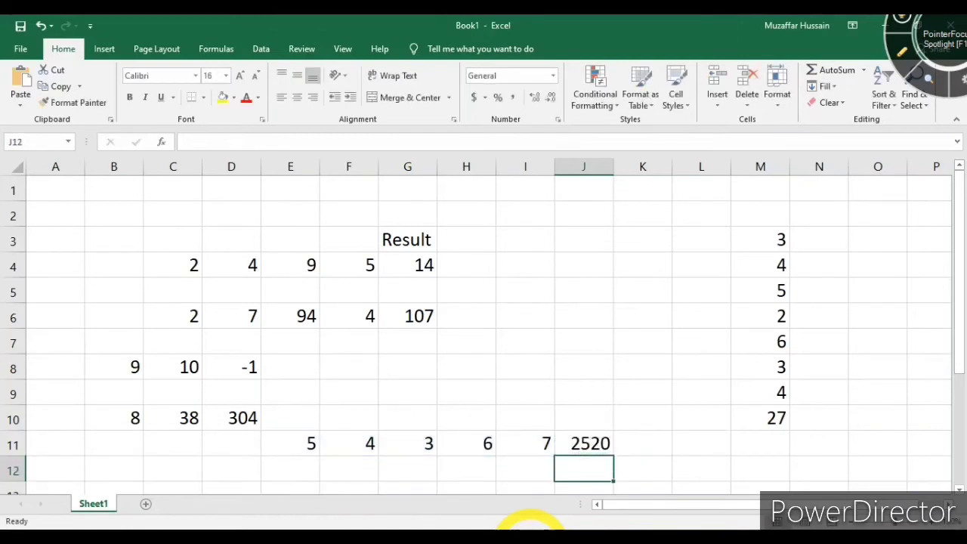
Change the value in H11 to 2, the value in F11 to 1 and the value in E11 to 0.
left_click(579, 446)
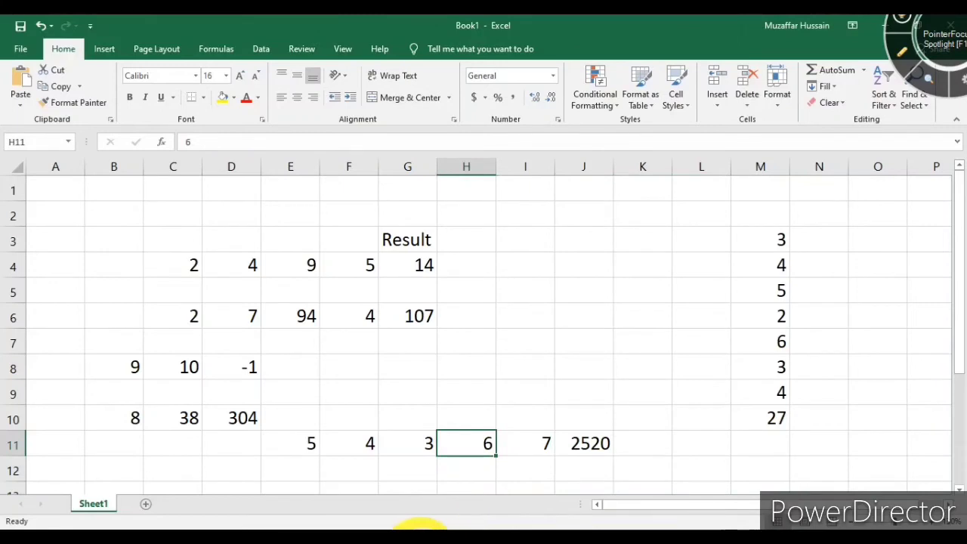
type("2")
left_click(384, 471)
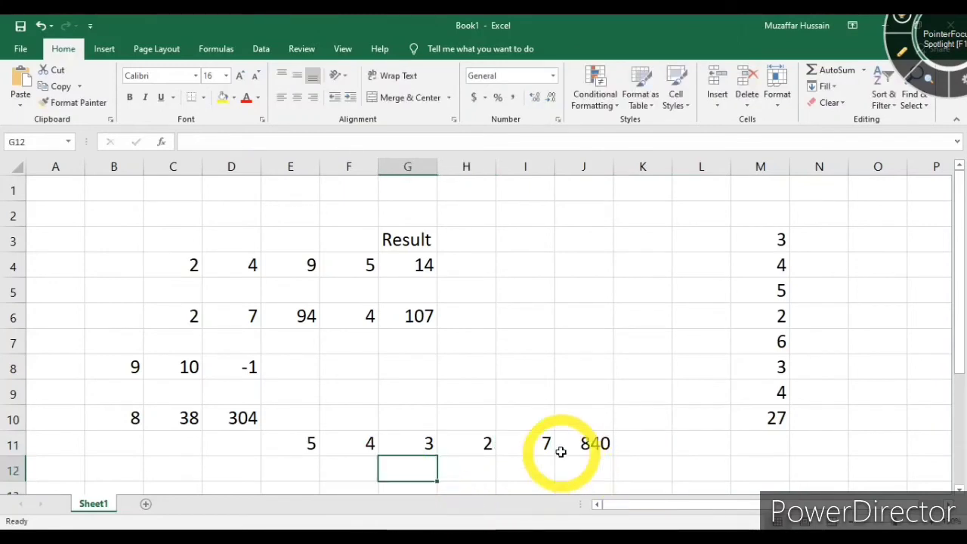
left_click(368, 443)
type("1")
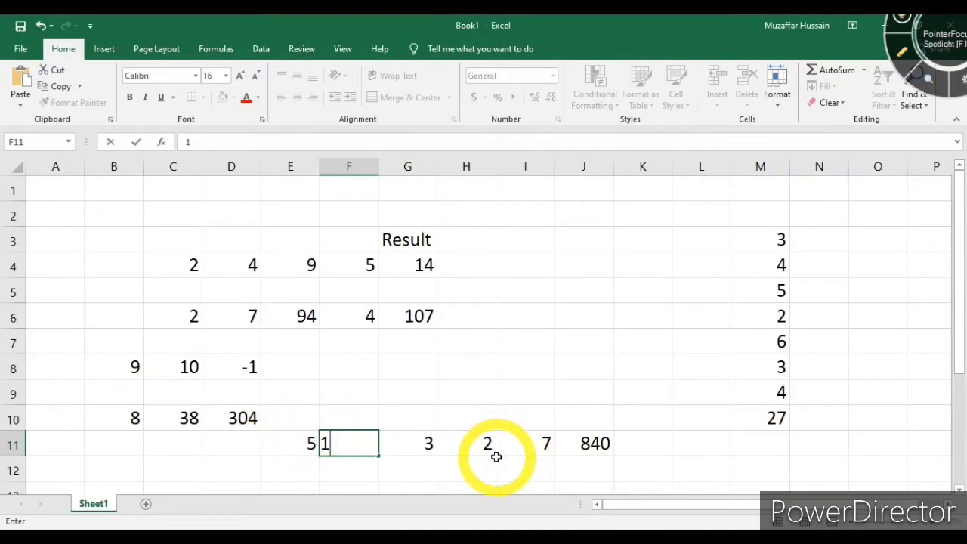
left_click(439, 475)
left_click(311, 446)
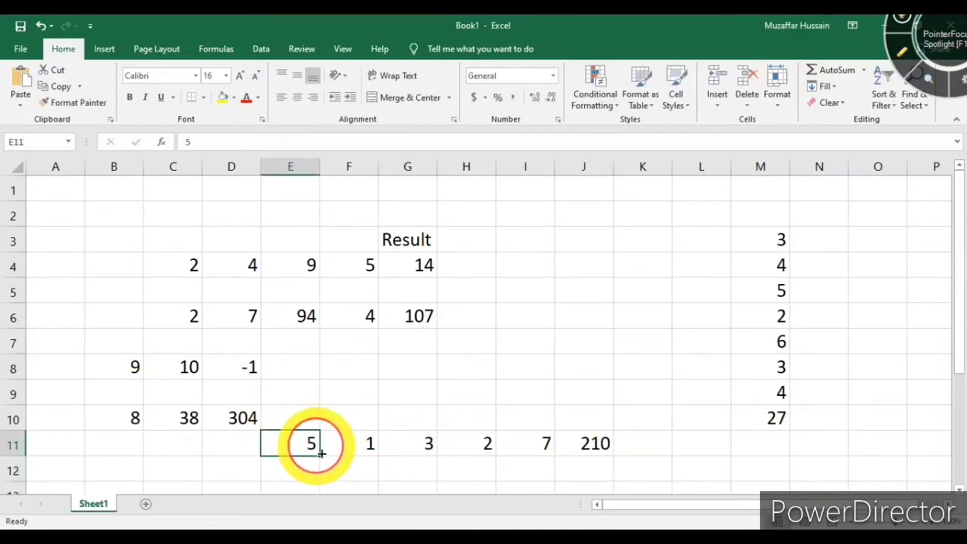
type("0")
left_click(524, 368)
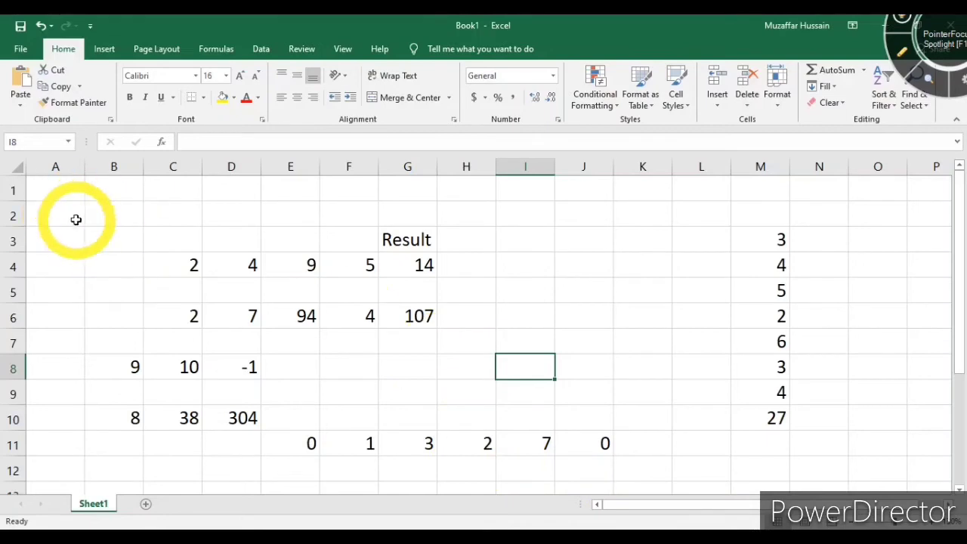
Clear all the contents of the range B2:M11.
left_click_drag(105, 213, 779, 453)
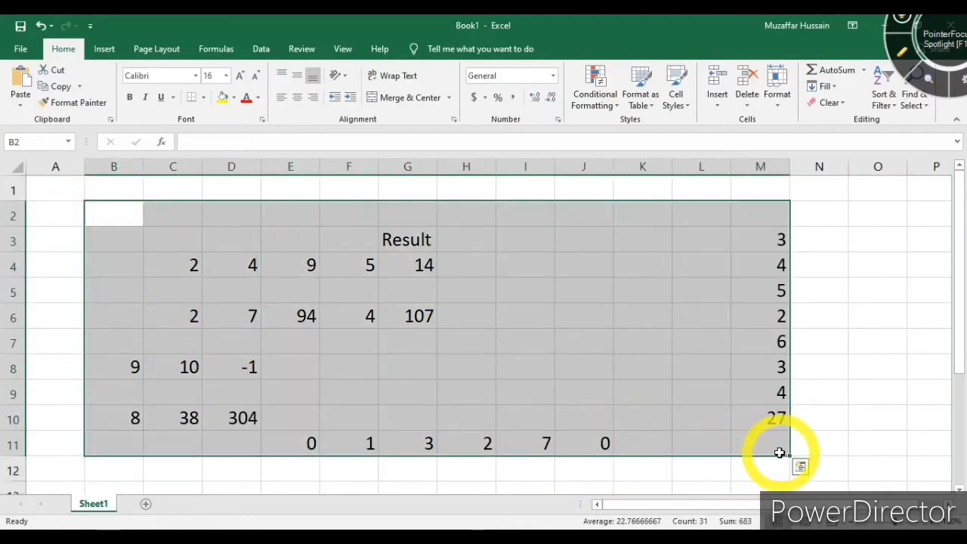
key("Delete")
left_click(253, 268)
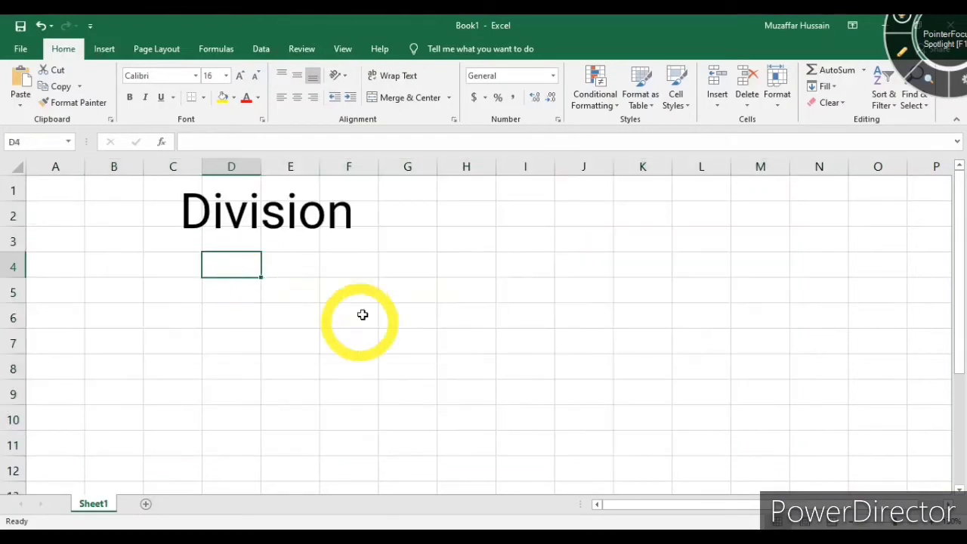
Enter 4 in C4 and 5 in D4, and divide them in E4 with the formula =C4/D4.
left_click(181, 264)
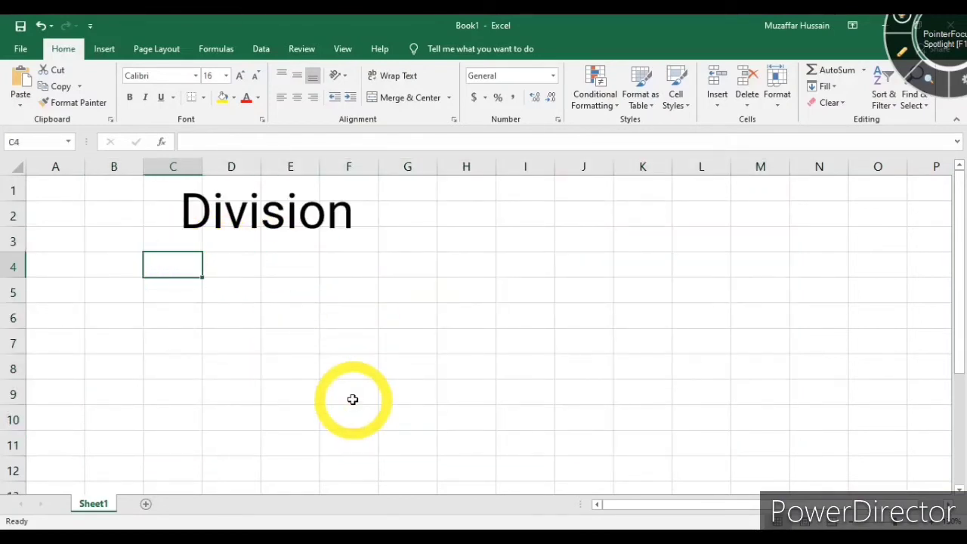
type("4")
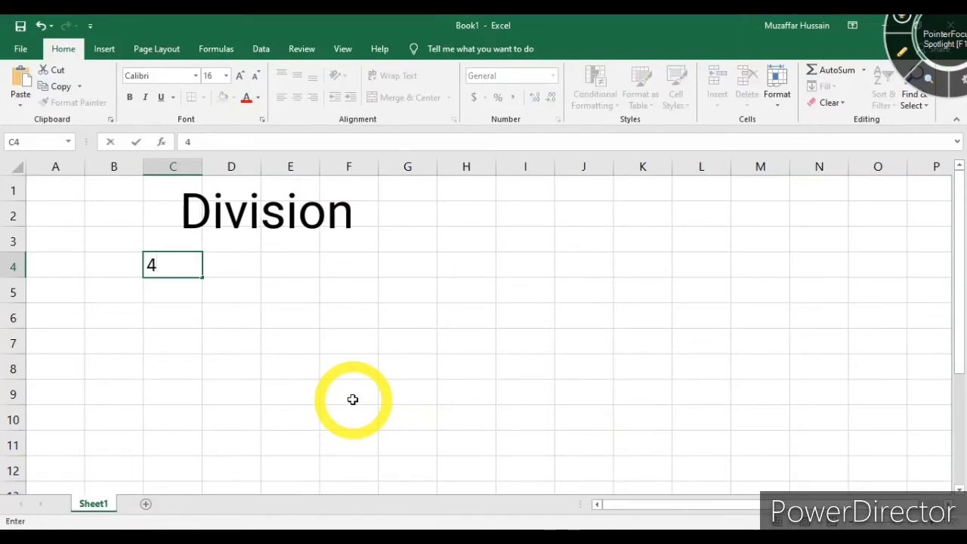
key("Tab")
type("5")
left_click(294, 270)
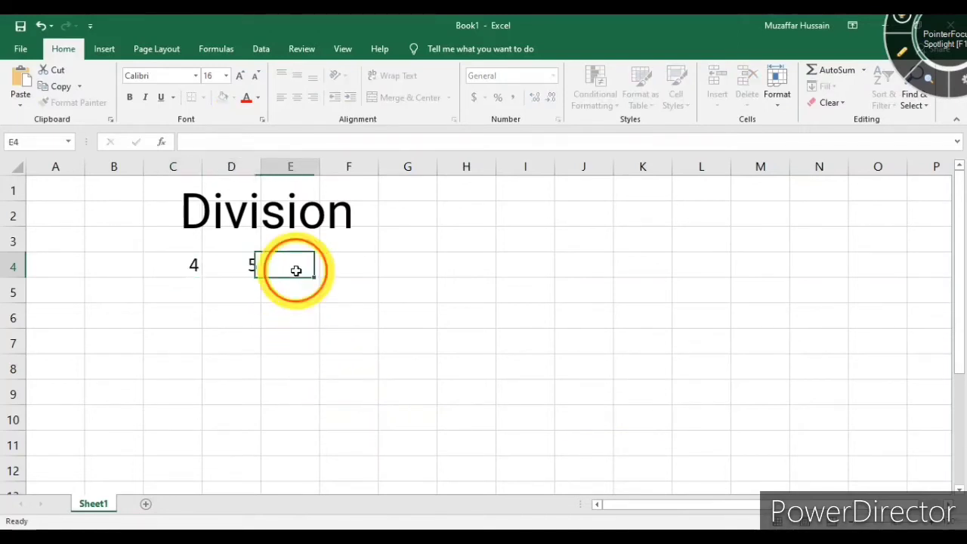
type("=")
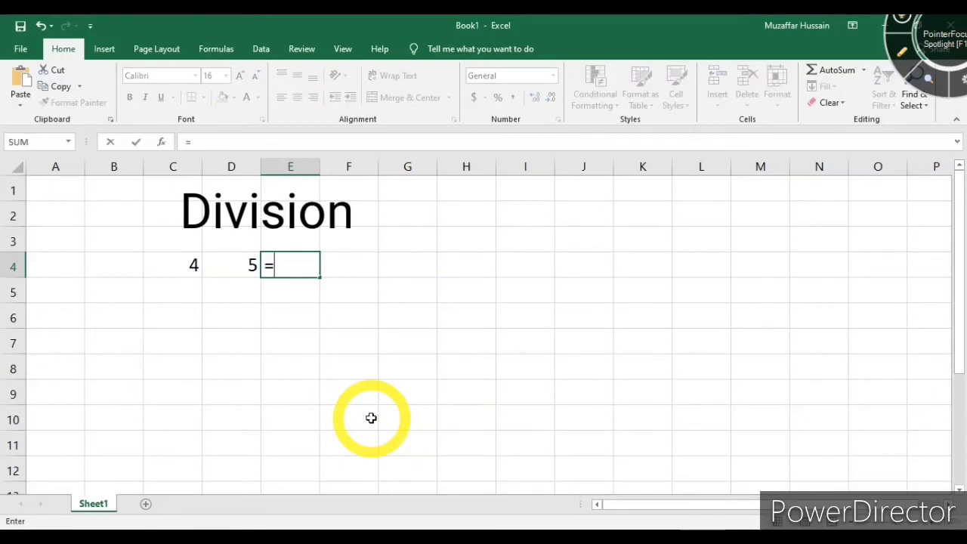
left_click(182, 266)
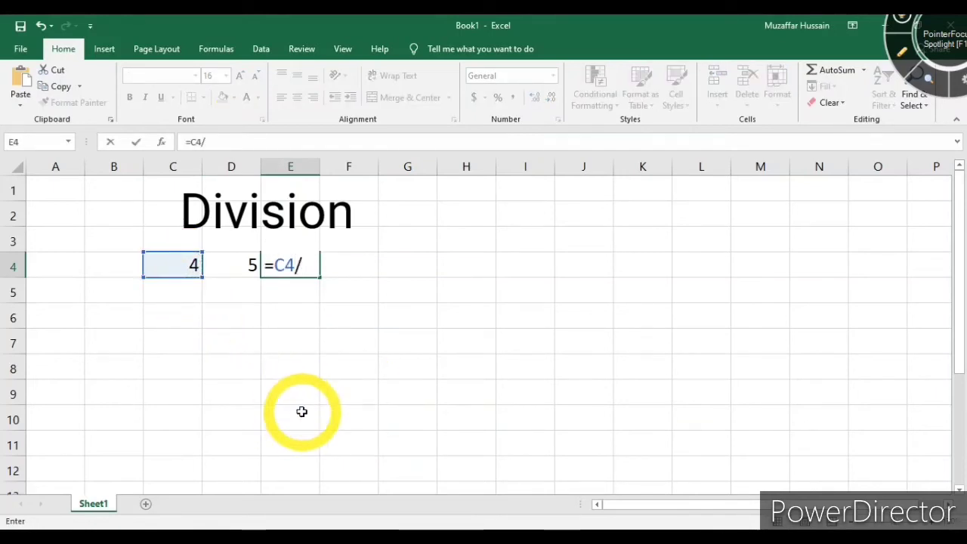
left_click(250, 266)
key("Return")
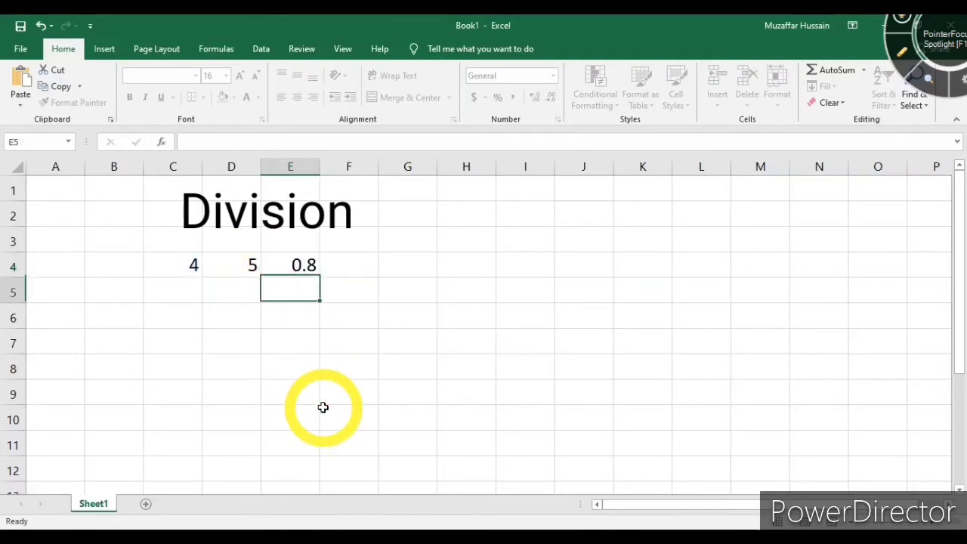
Change the value in C4 first to 10 and finally to 15.
left_click(183, 269)
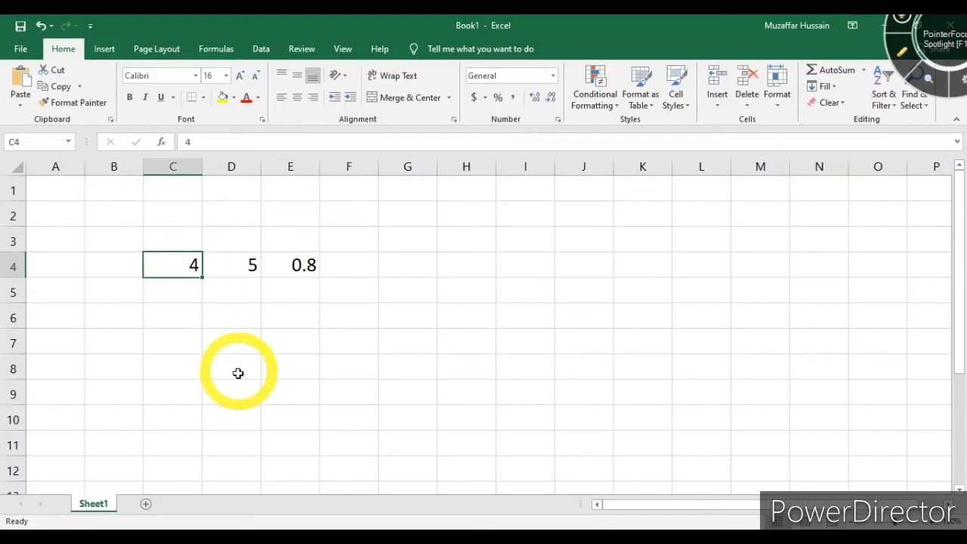
type("10")
left_click(403, 438)
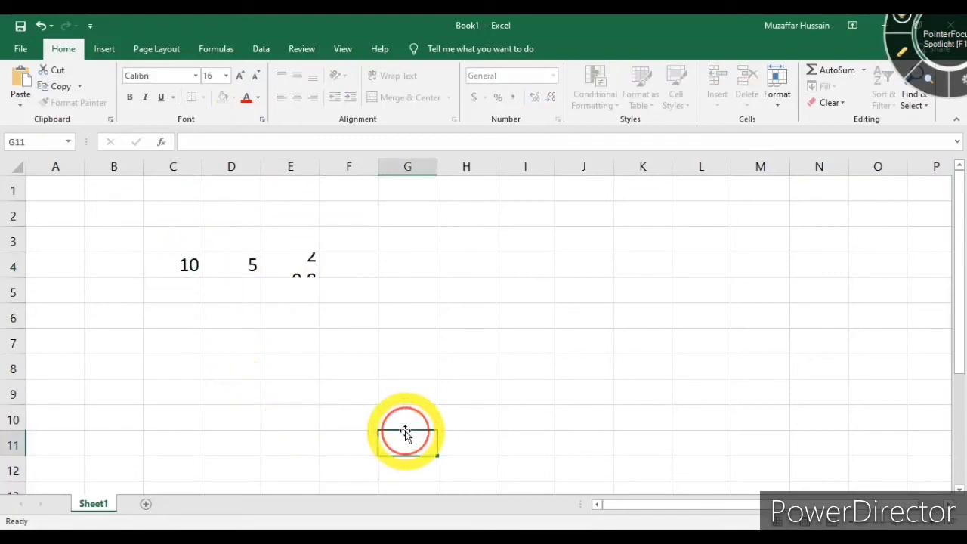
left_click(180, 269)
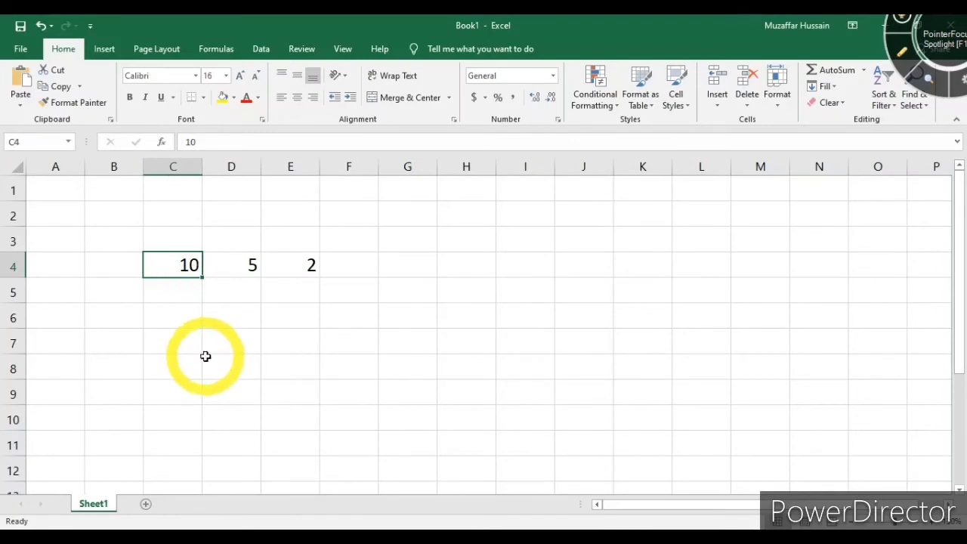
type("15")
left_click(457, 393)
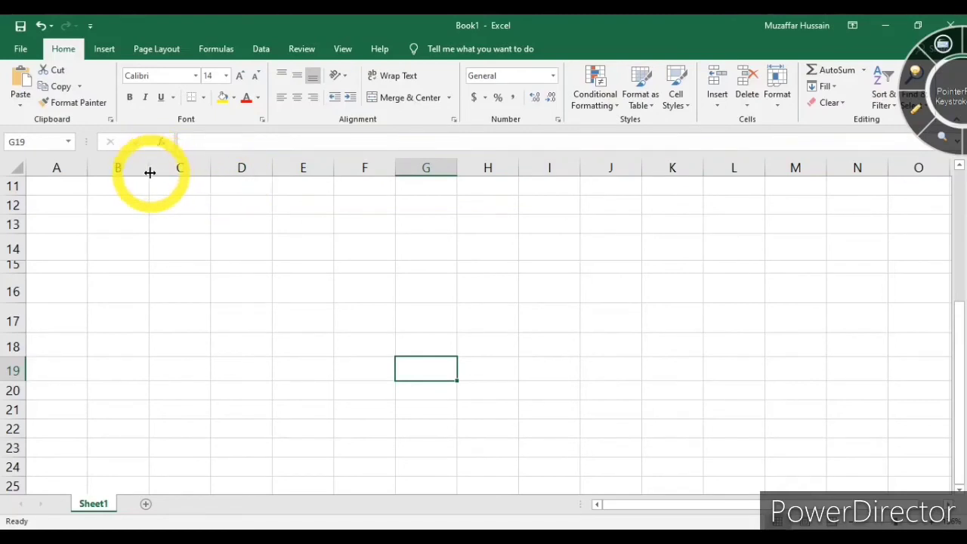
Widen column B to about one and a half times its width and slightly reduce the height of row 12.
left_click_drag(149, 169, 182, 165)
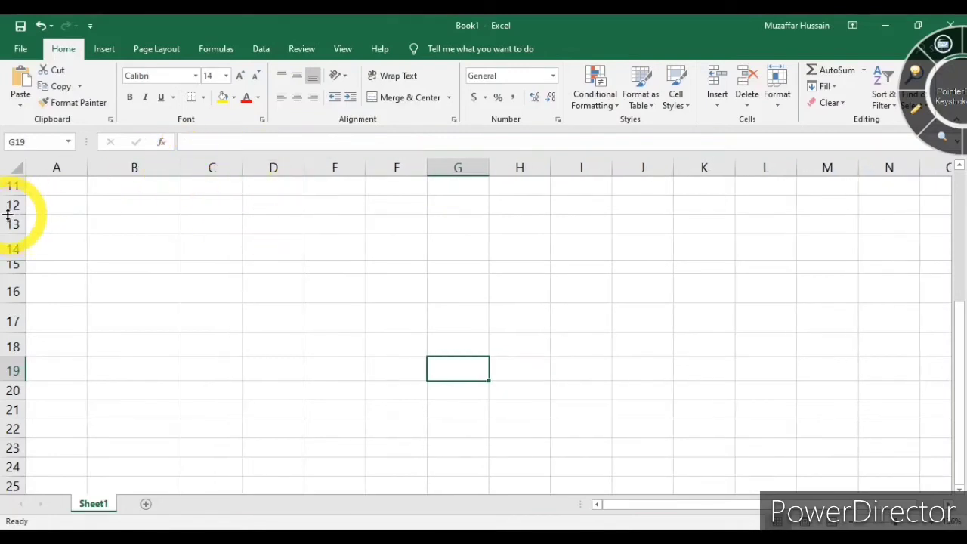
mouse_move(18, 213)
left_mouse_down()
mouse_move(20, 228)
mouse_move(23, 208)
left_mouse_up()
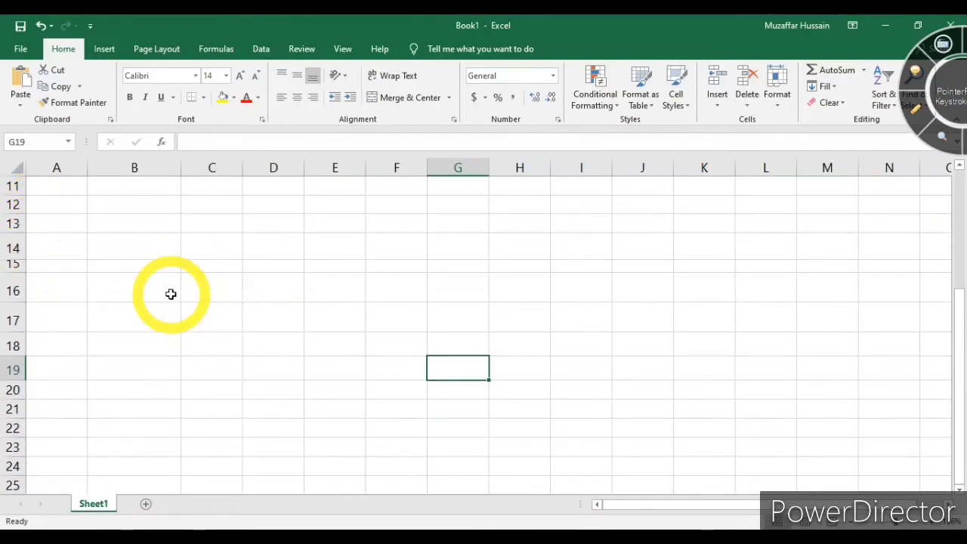
Enter the title IT Shop in C16 and widen column C just enough to fit it.
left_click(215, 292)
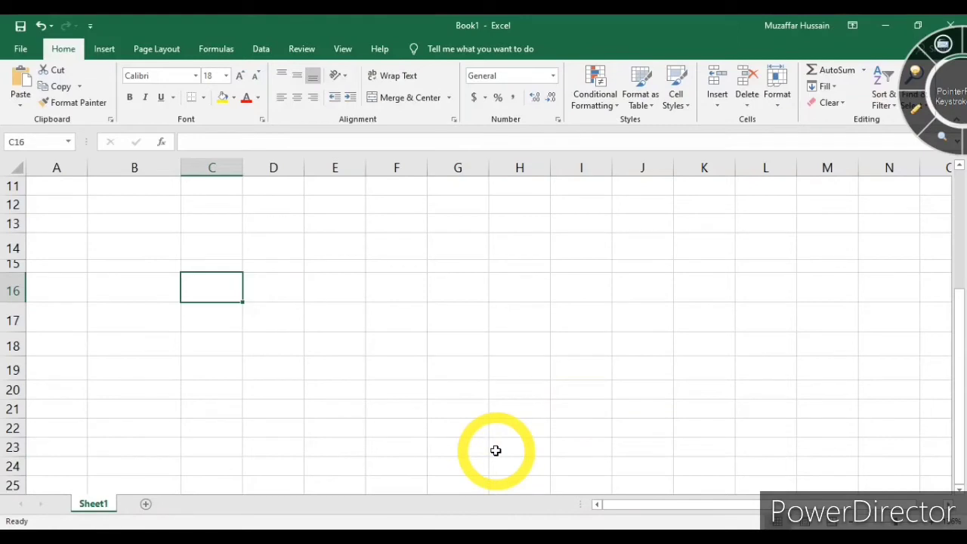
type("IT Shop")
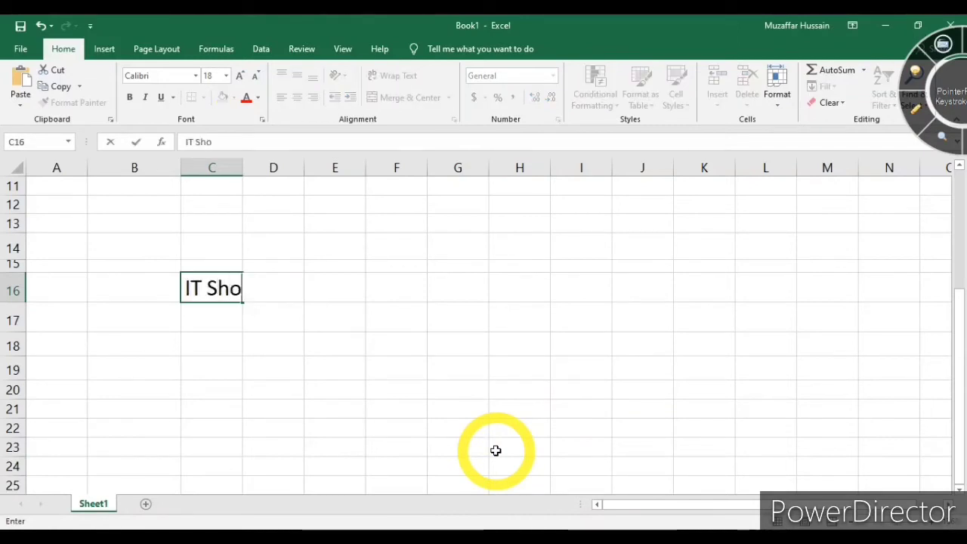
left_click(313, 326)
left_click(231, 288)
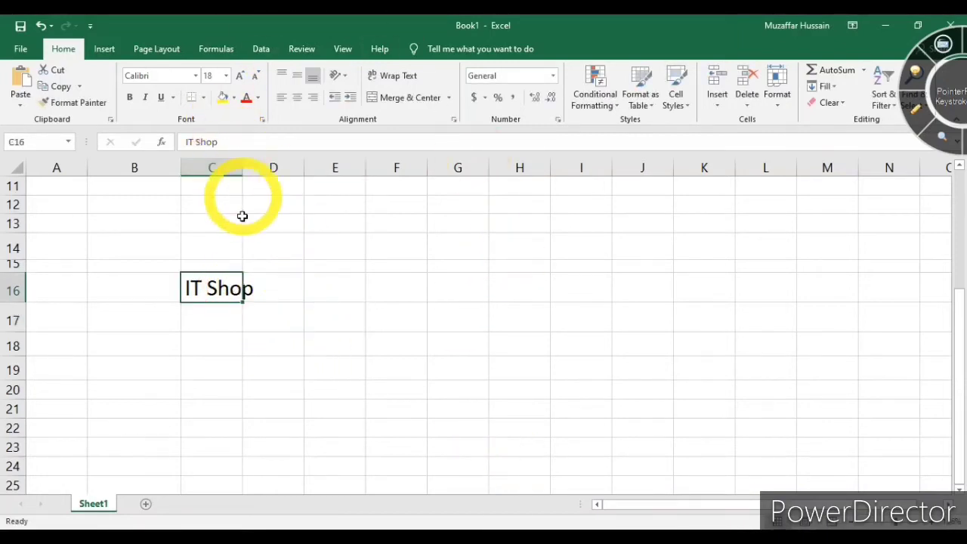
left_click(274, 295)
left_click(213, 291)
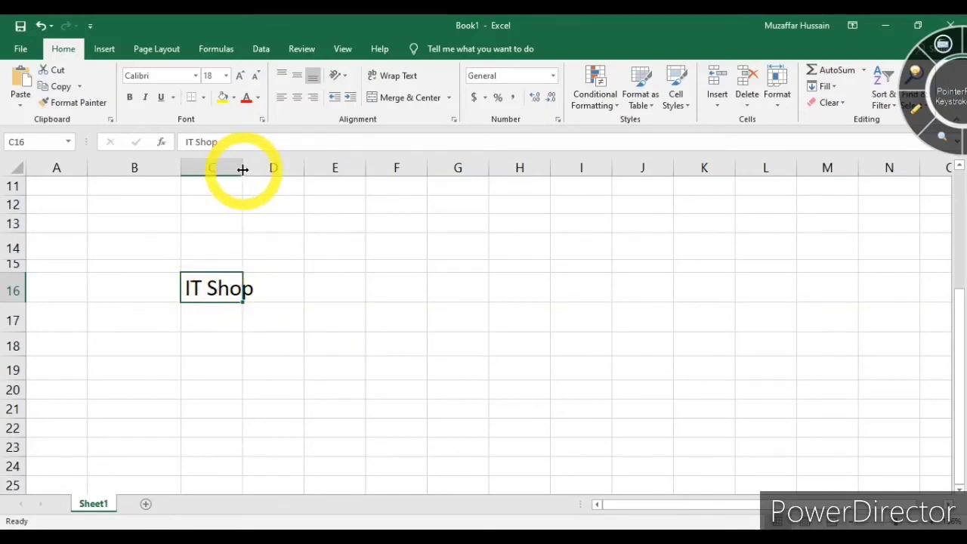
left_click_drag(244, 169, 255, 168)
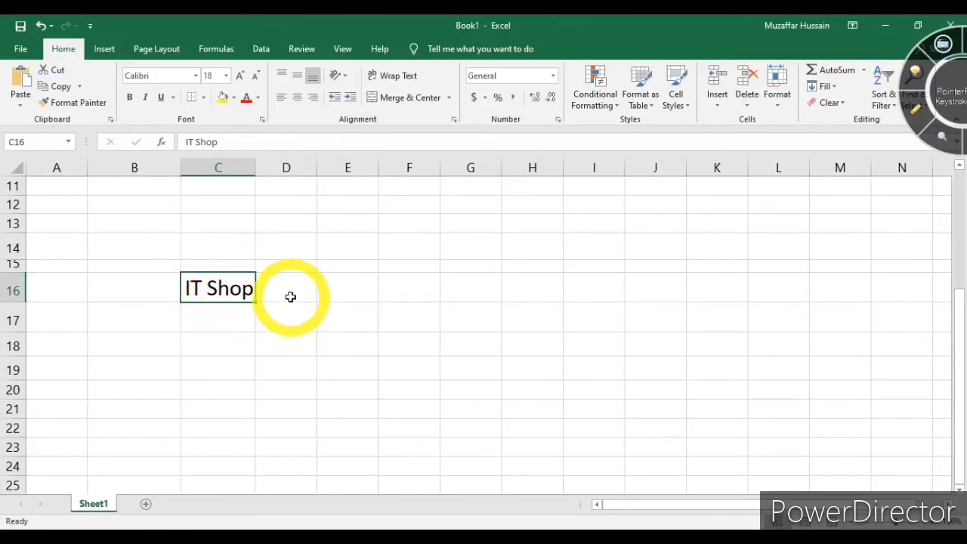
left_click(290, 296)
Enter the column heading Item in B17, below and beside the title.
left_click(216, 317)
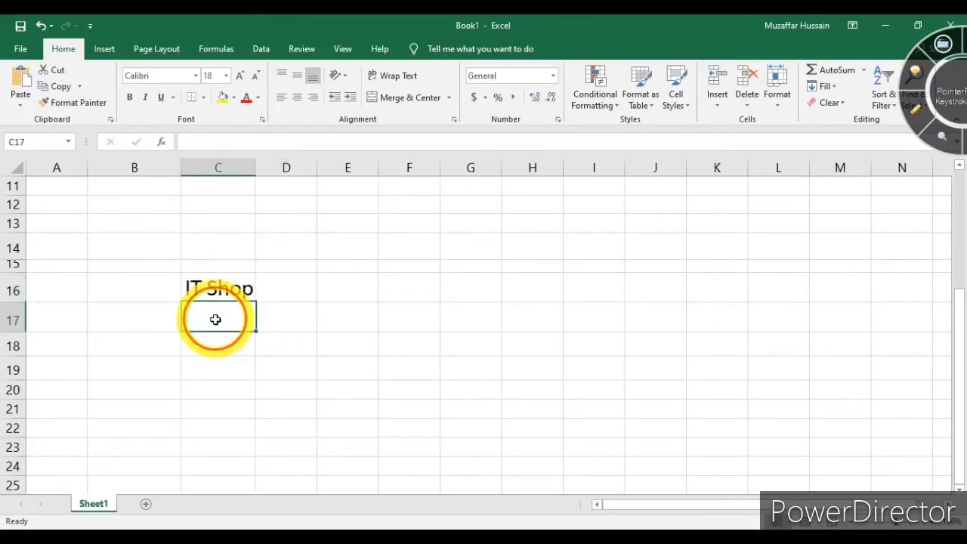
double_click(140, 317)
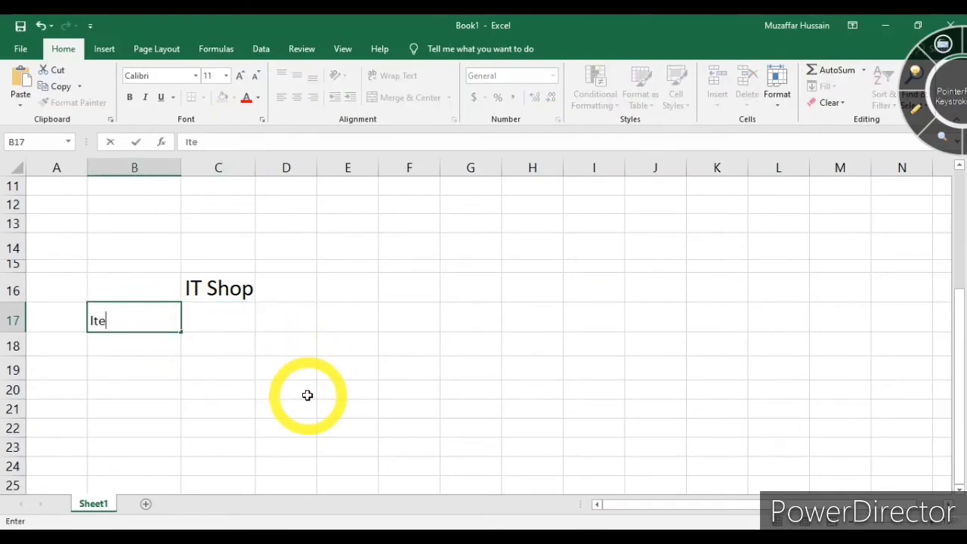
type("Item")
key("Tab")
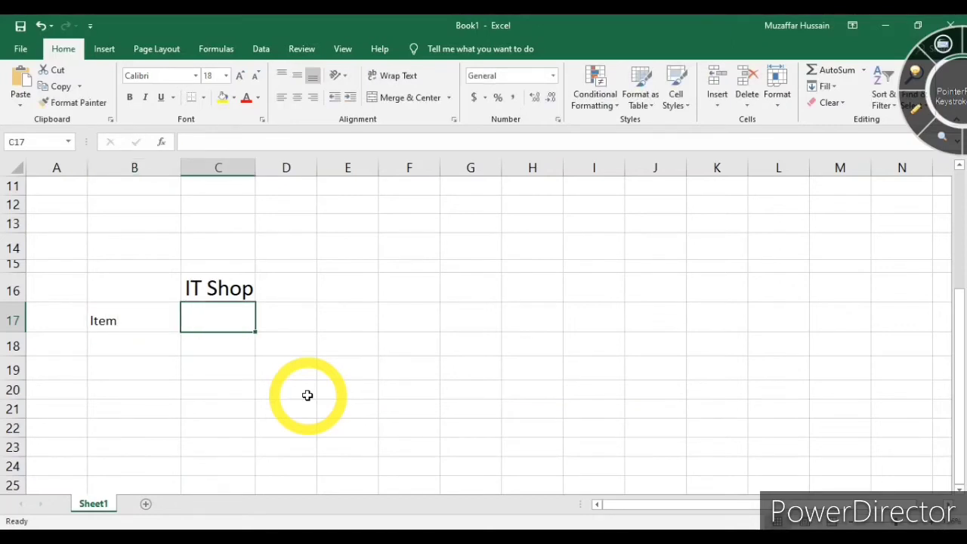
Enter the column heading Qty. in C17 and set the Item heading in B17 to font size 18.
type("Qty")
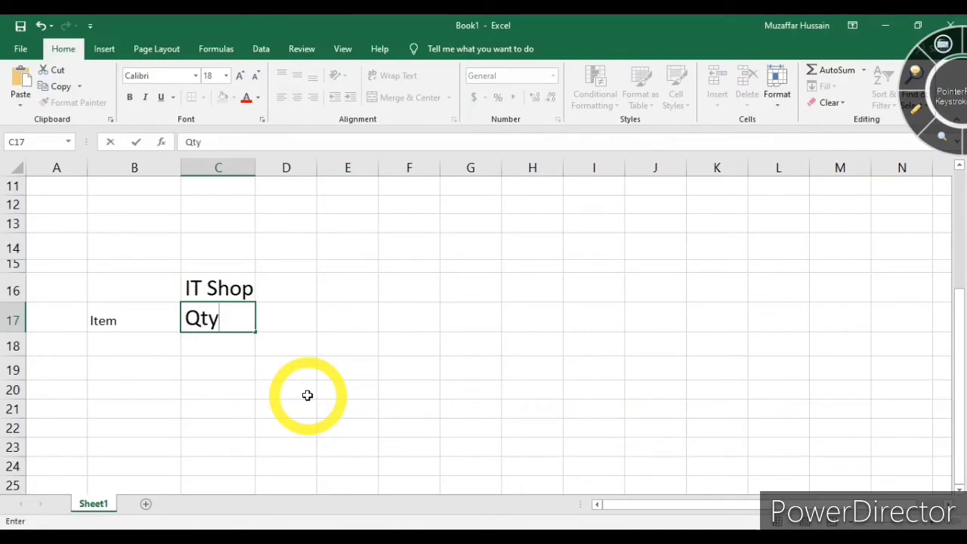
type(".")
left_click(112, 323)
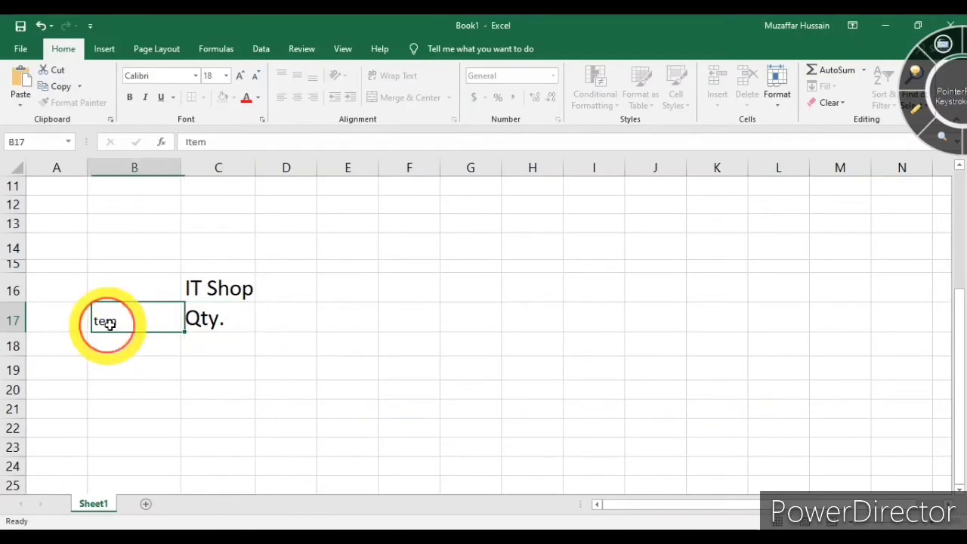
left_click(225, 76)
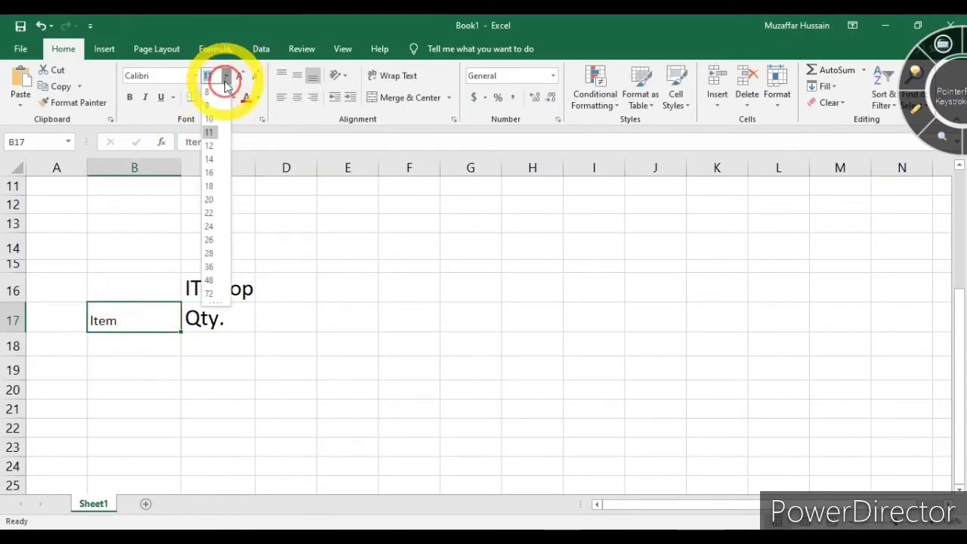
left_click(210, 187)
left_click(261, 345)
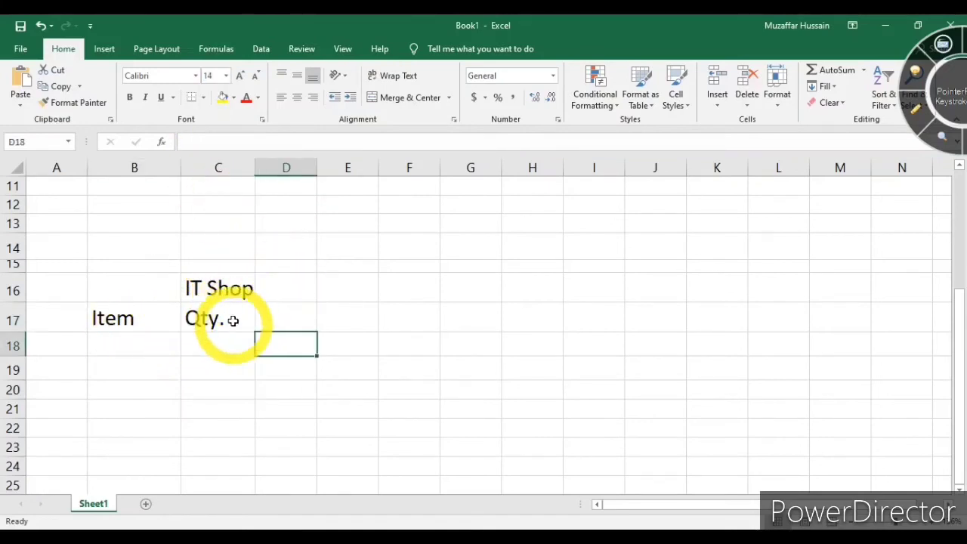
Enter the first item Mouse in B18 with a quantity of 4 in C18.
double_click(143, 324)
double_click(143, 347)
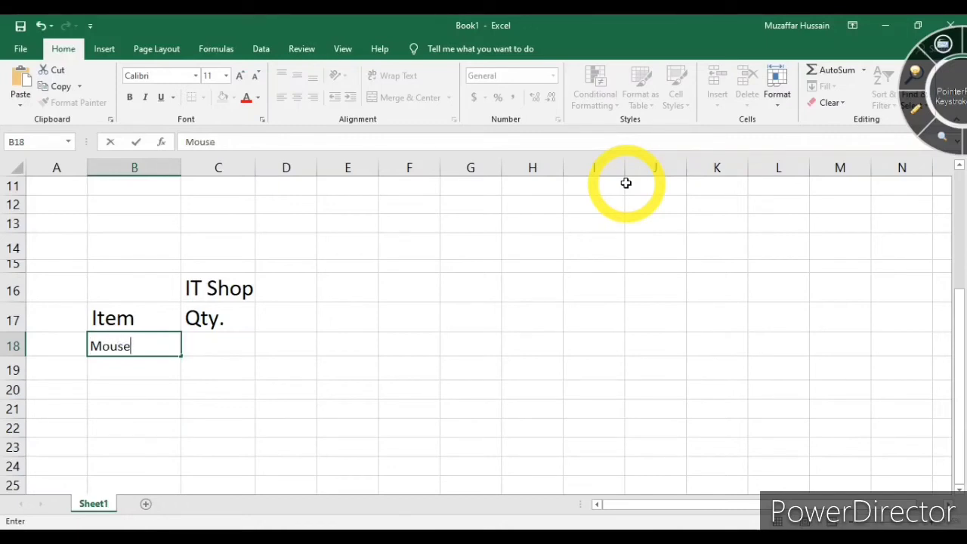
key("Tab")
key("Return")
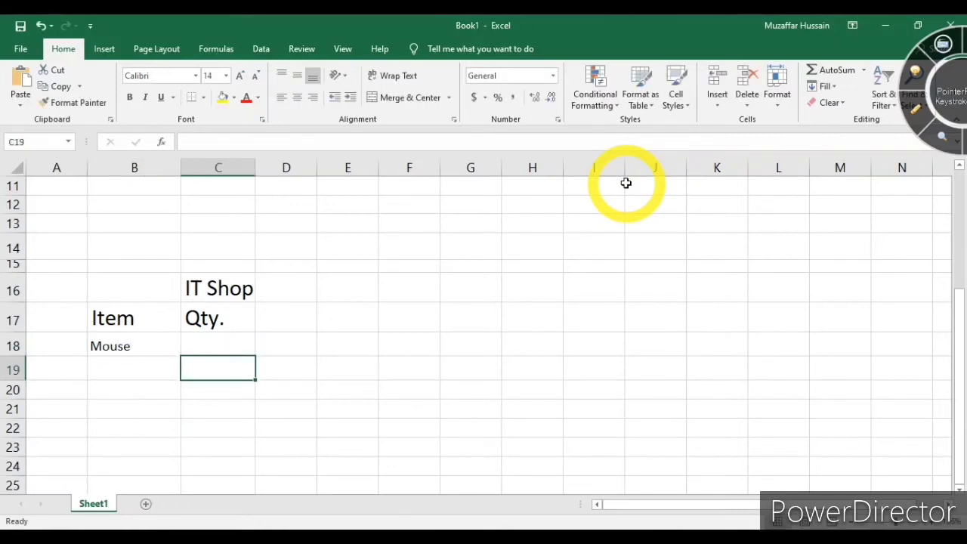
key("Up")
type("4")
key("Return")
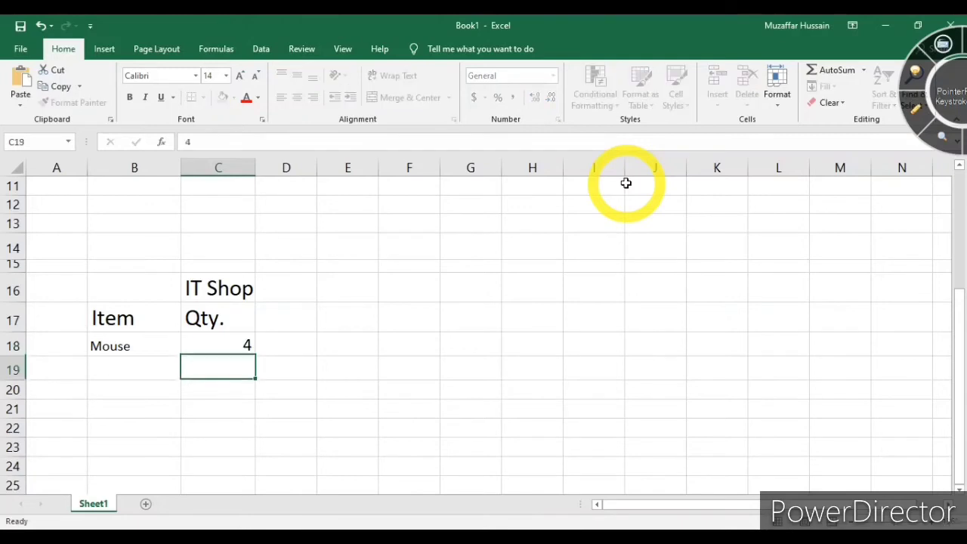
Add Keyboard with quantity 5 in row 19 and Ram with quantity 6 in row 20.
key("Left")
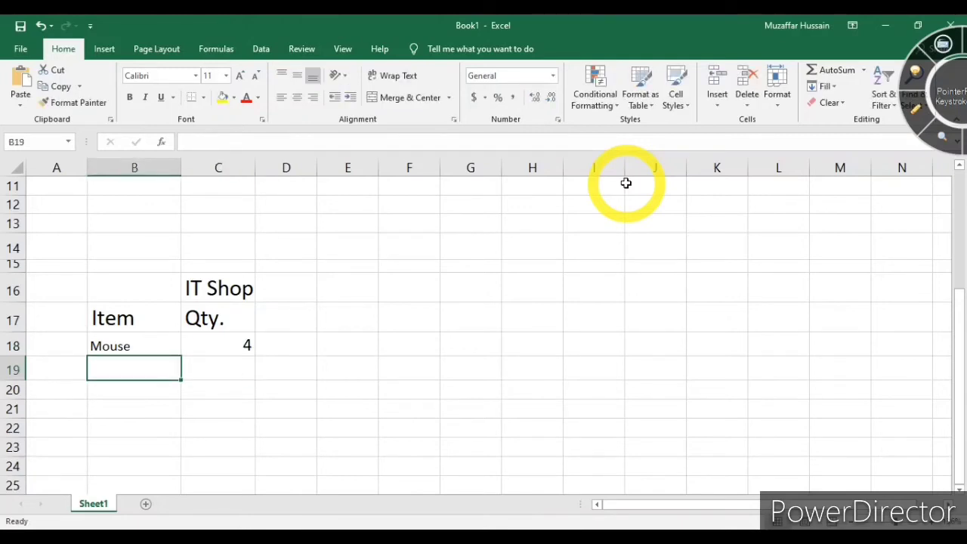
type("Keyboard")
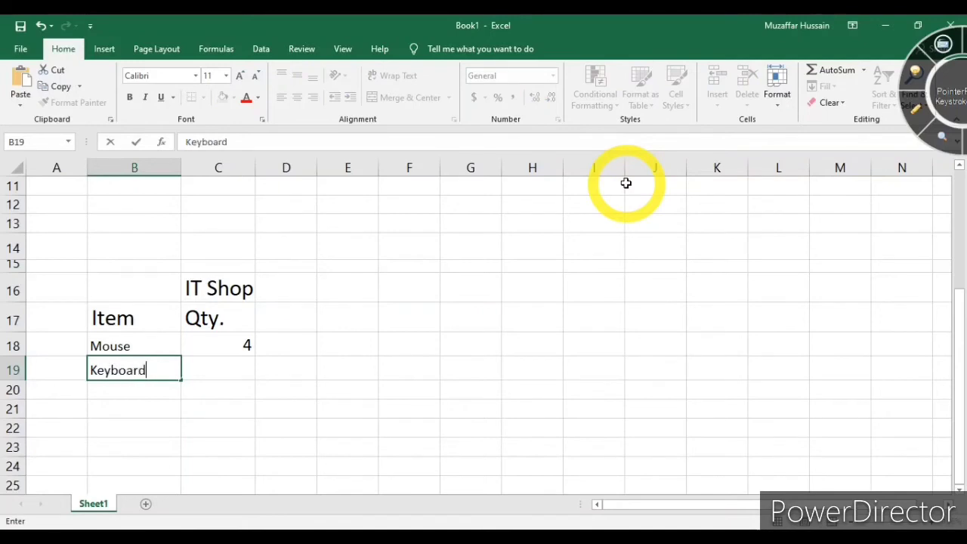
key("Tab")
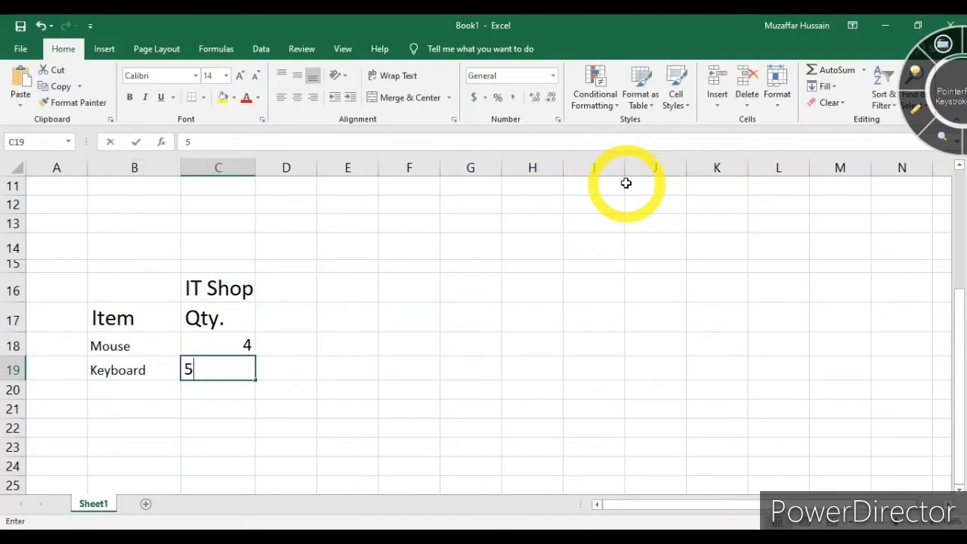
key("Return")
key("Left")
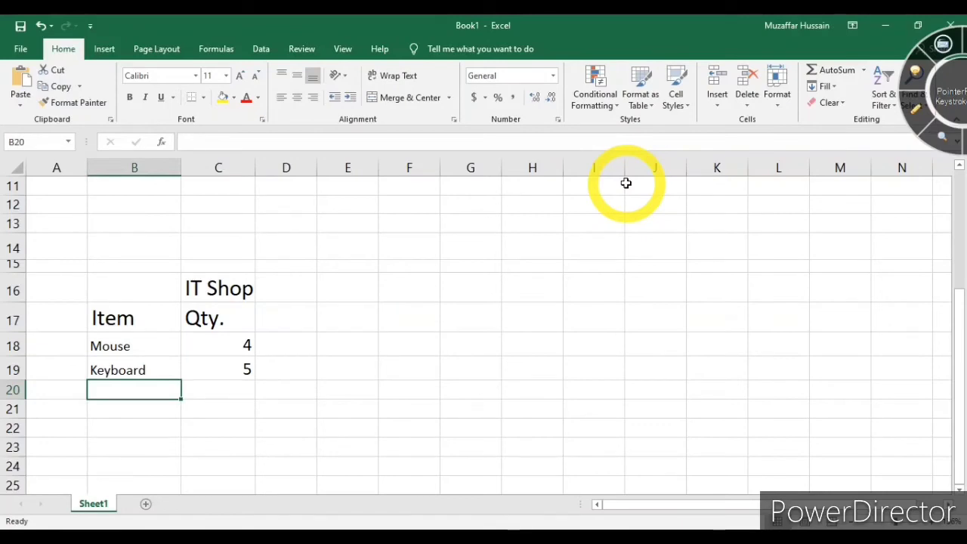
type("Ram")
key("Tab")
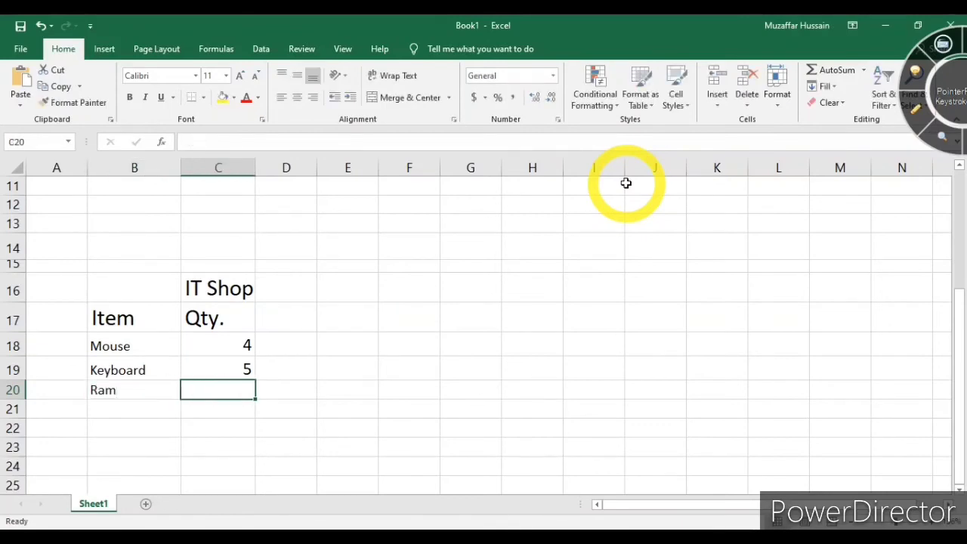
type("6")
key("Return")
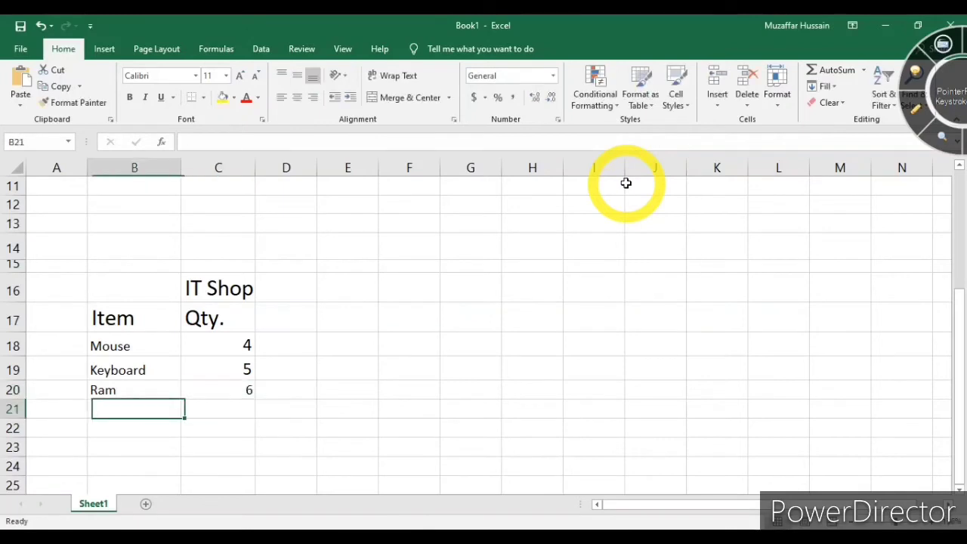
Add Harddisk with quantity 5 in row 21 and Monitor with quantity 7 in row 22.
type("Harddisk")
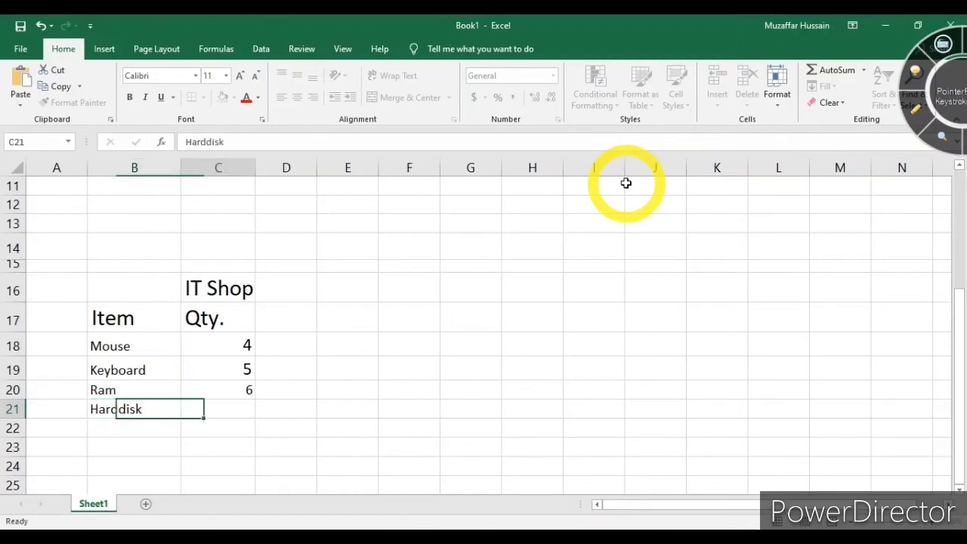
key("Tab")
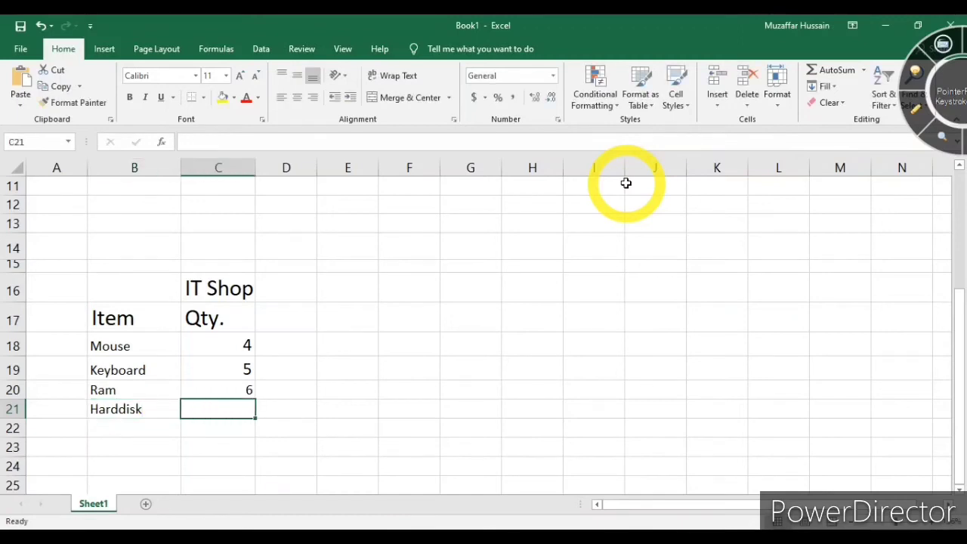
type("5")
key("Return")
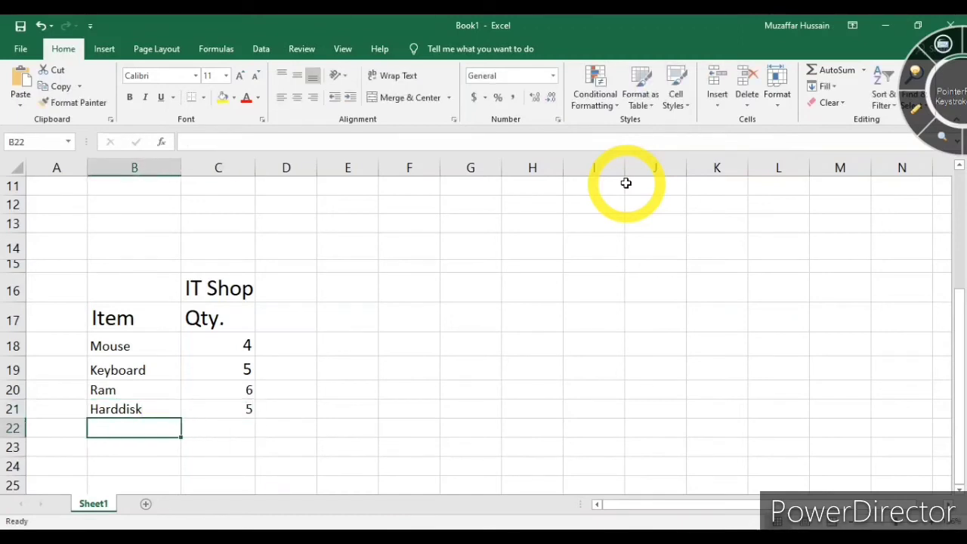
type("Monitor")
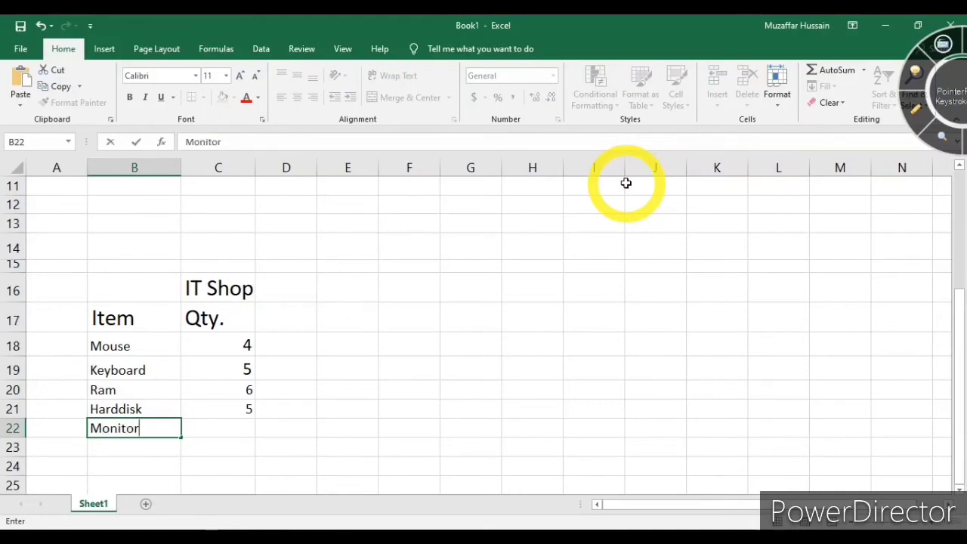
key("Tab")
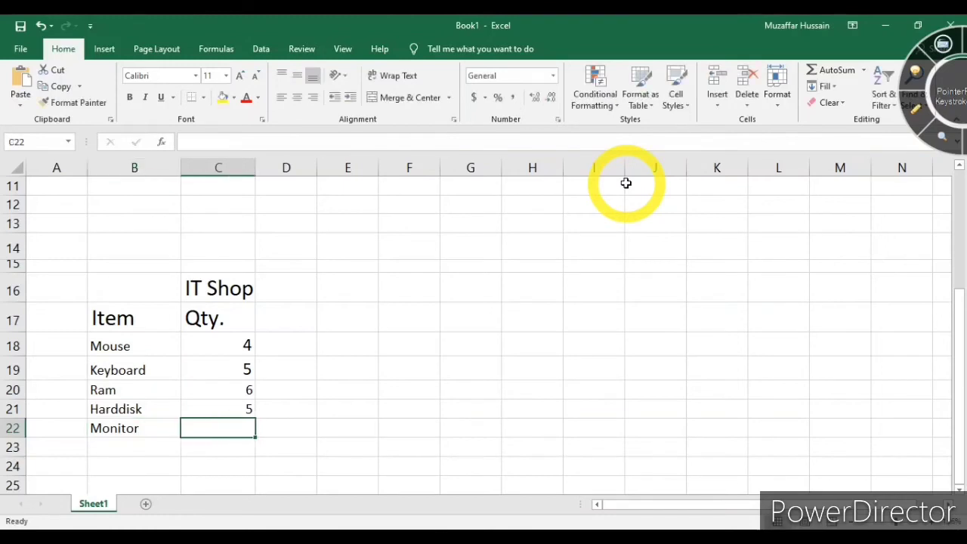
type("7")
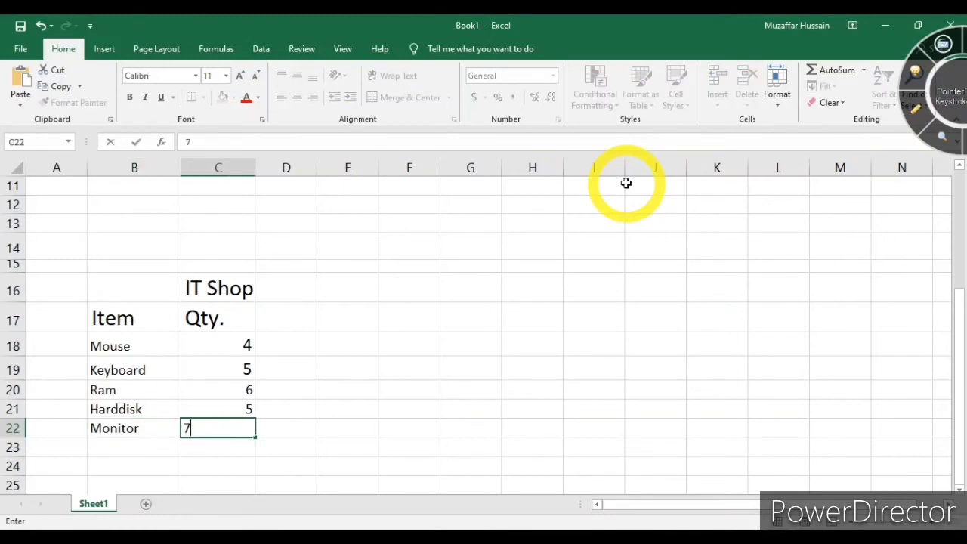
key("Return")
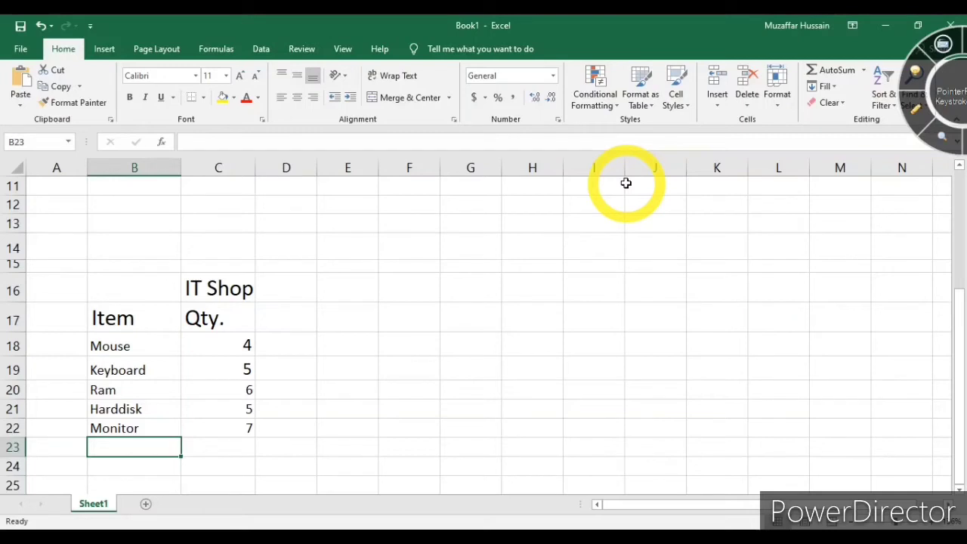
Label B23 Total Item and total the quantities in C23 with the formula =sum(C18:C22).
type("Total Item")
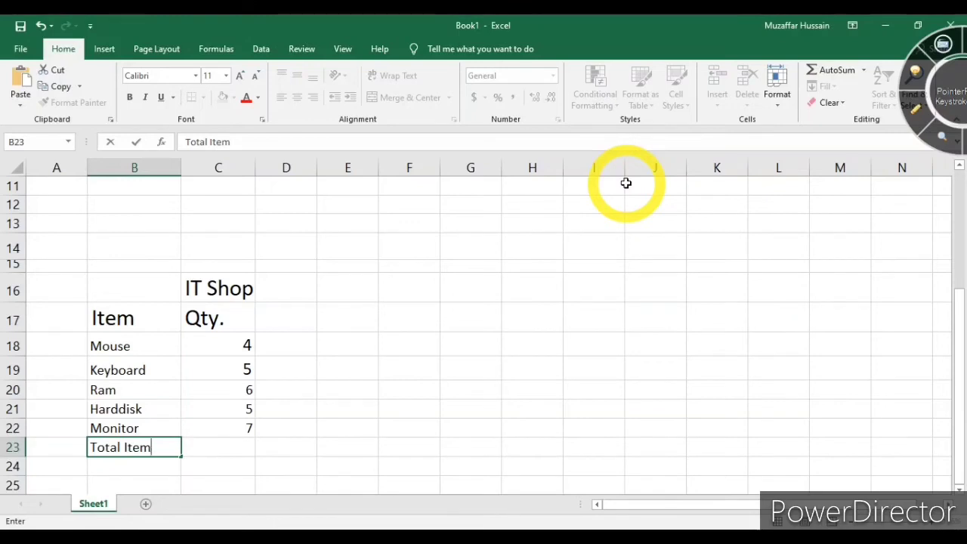
key("Tab")
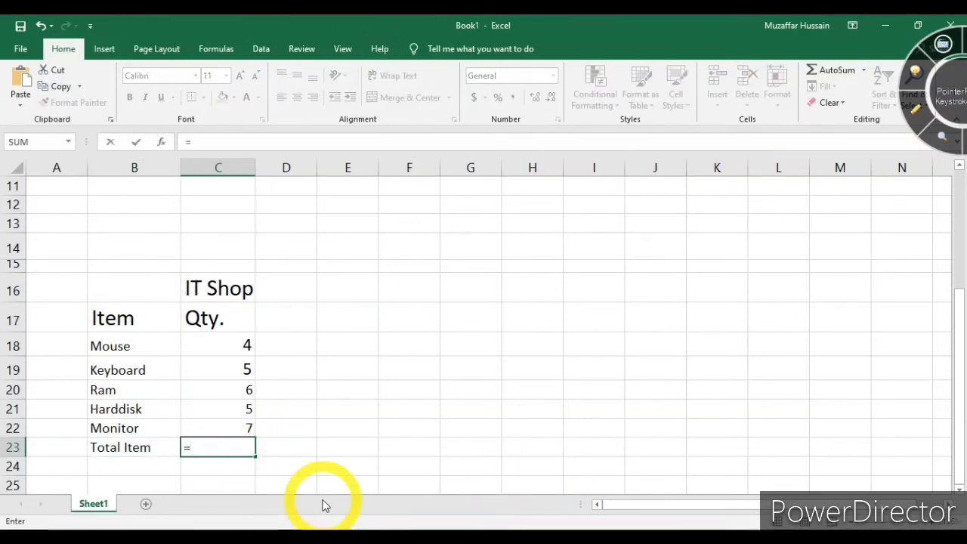
type("sum")
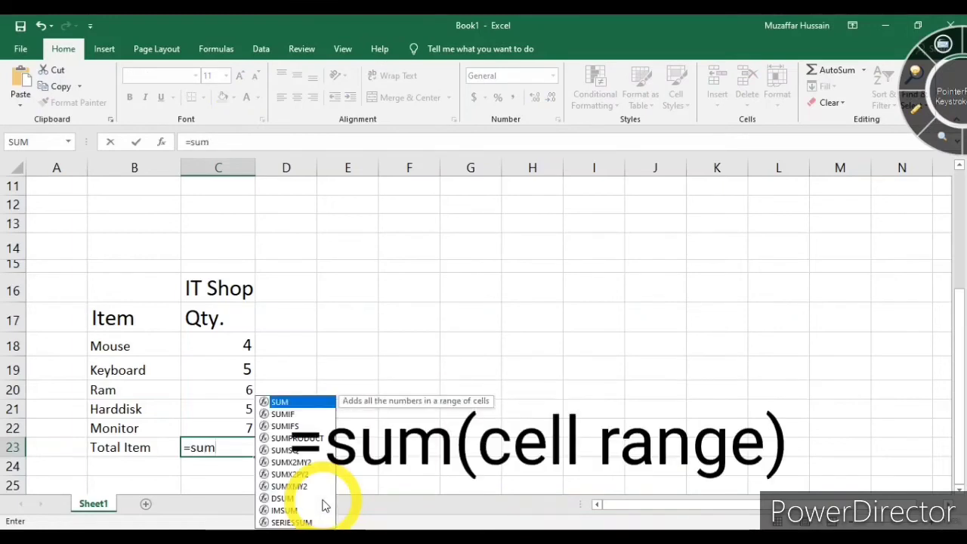
type("(")
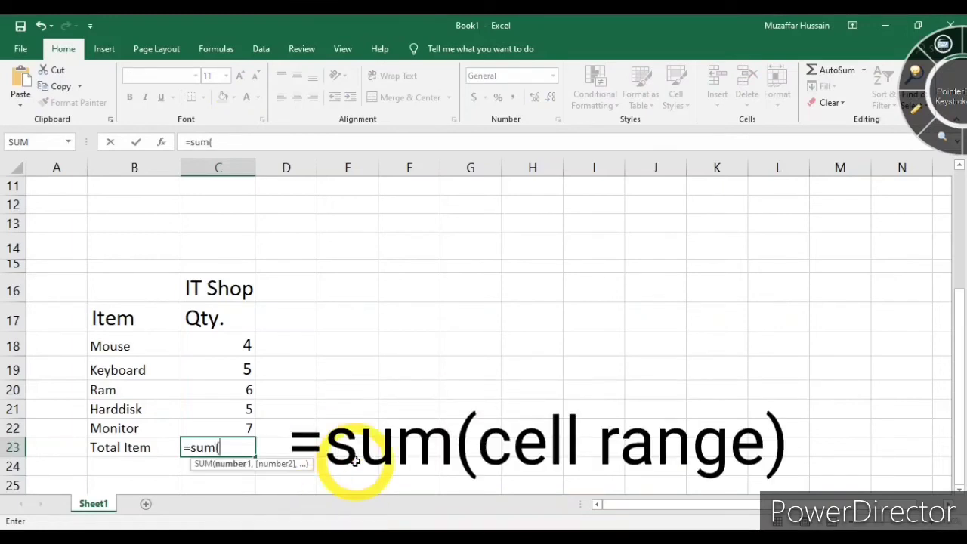
left_click_drag(237, 344, 230, 420)
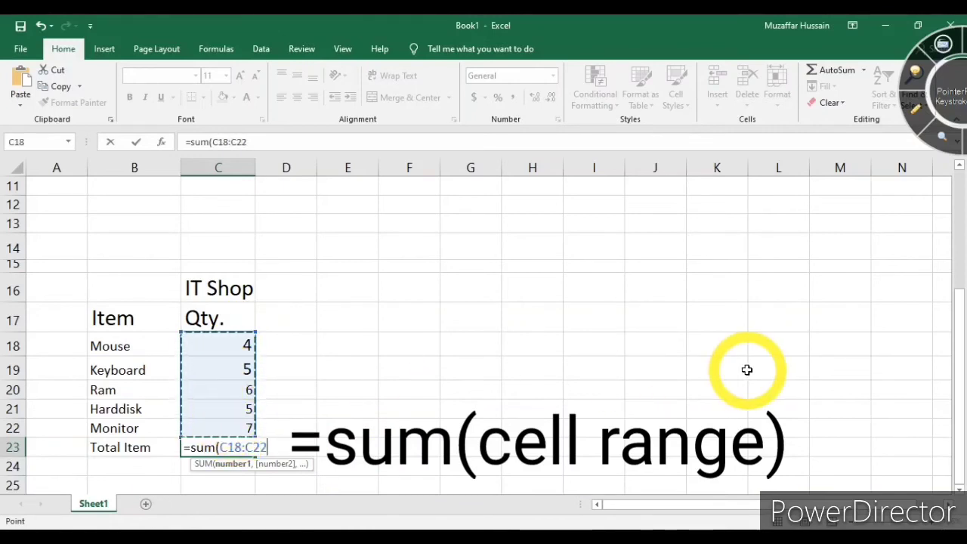
type(")")
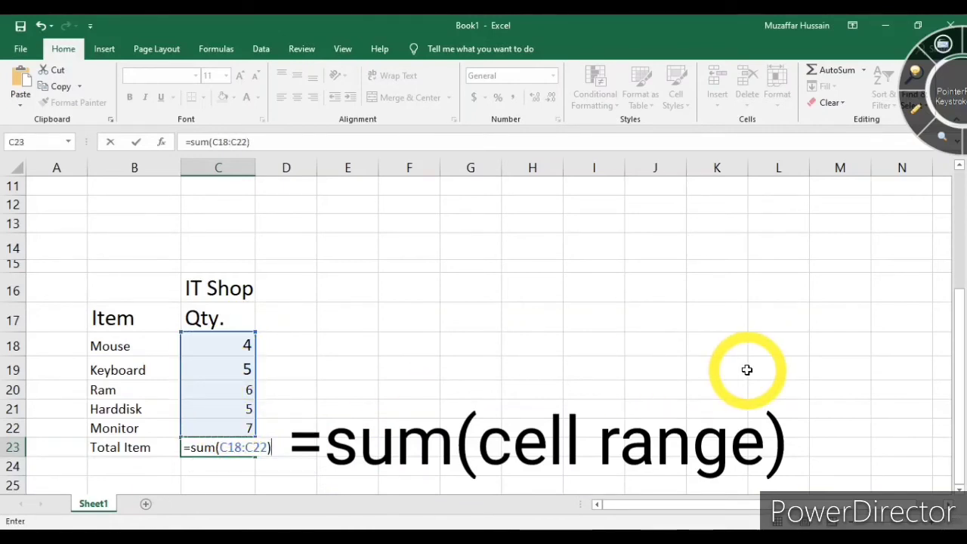
key("Return")
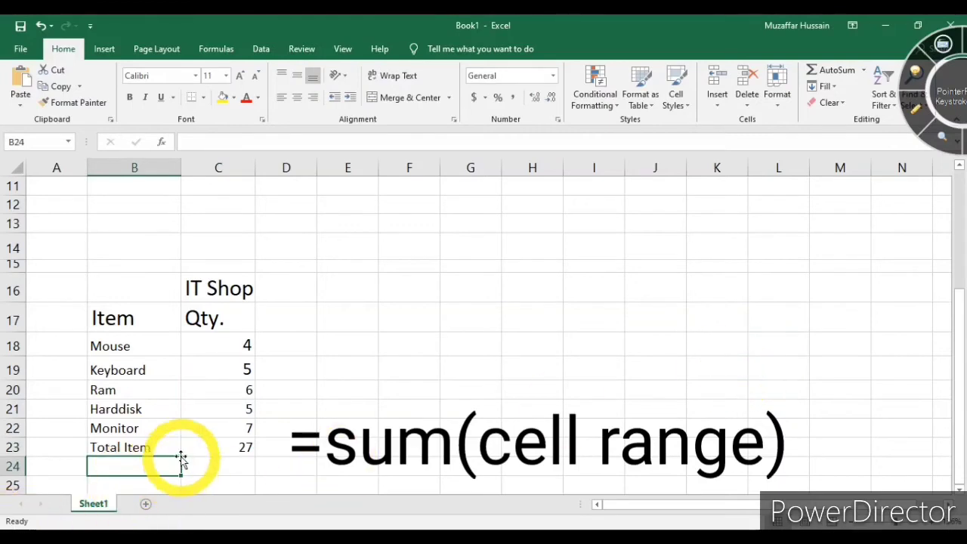
Move the IT Shop title from C16 to B16, above the Item heading.
left_click(119, 448)
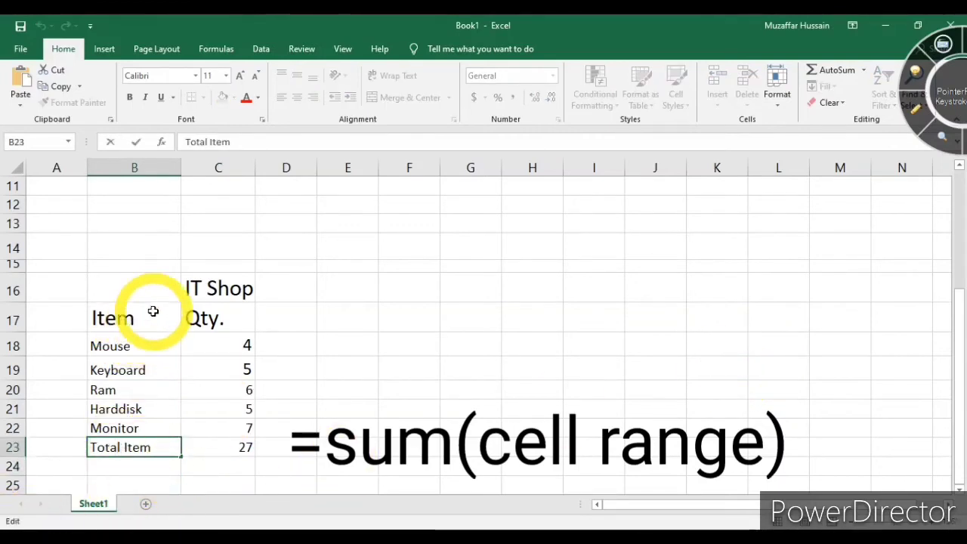
left_click(214, 288)
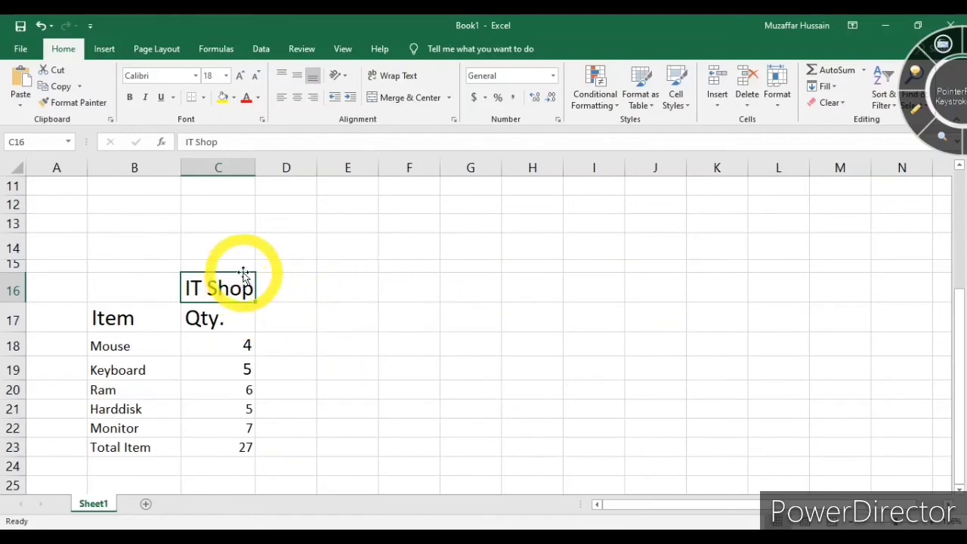
left_click_drag(243, 273, 173, 283)
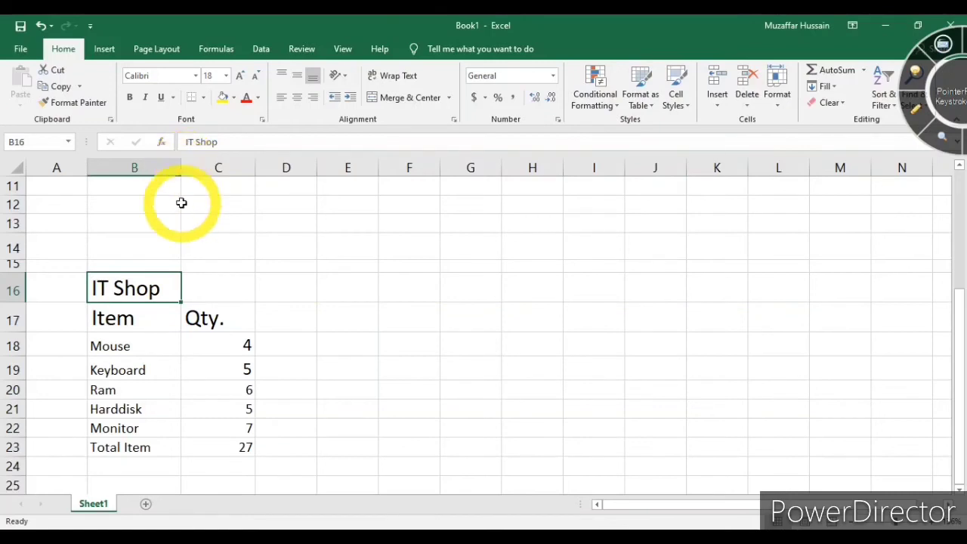
Merge and center the IT Shop title across B16:C16.
left_click(207, 288)
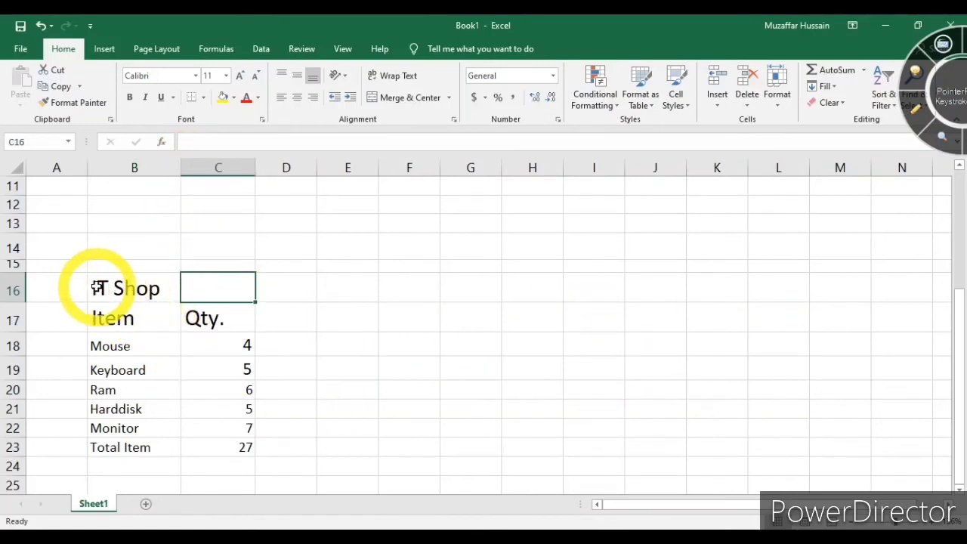
left_click(103, 288)
left_click_drag(176, 290, 194, 287)
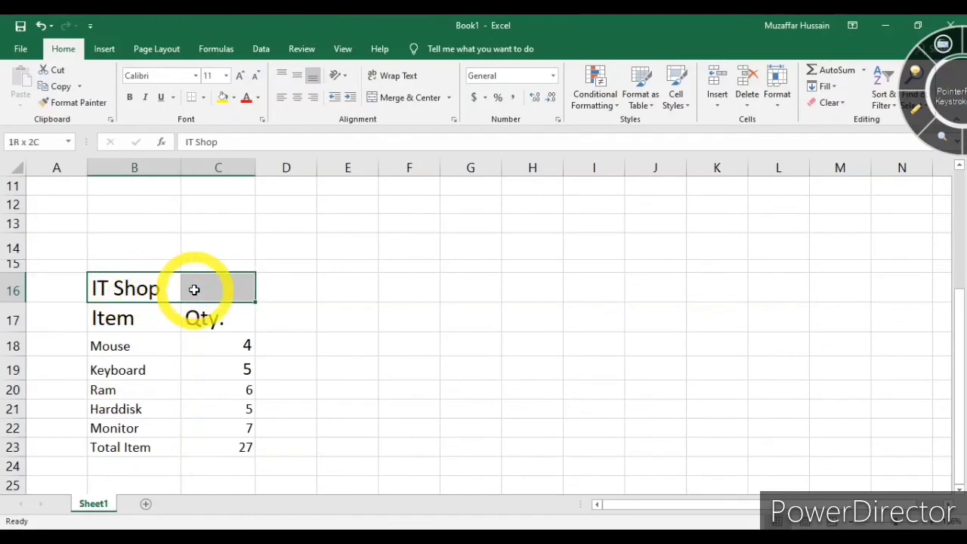
left_click(194, 287)
left_click_drag(118, 288, 188, 287)
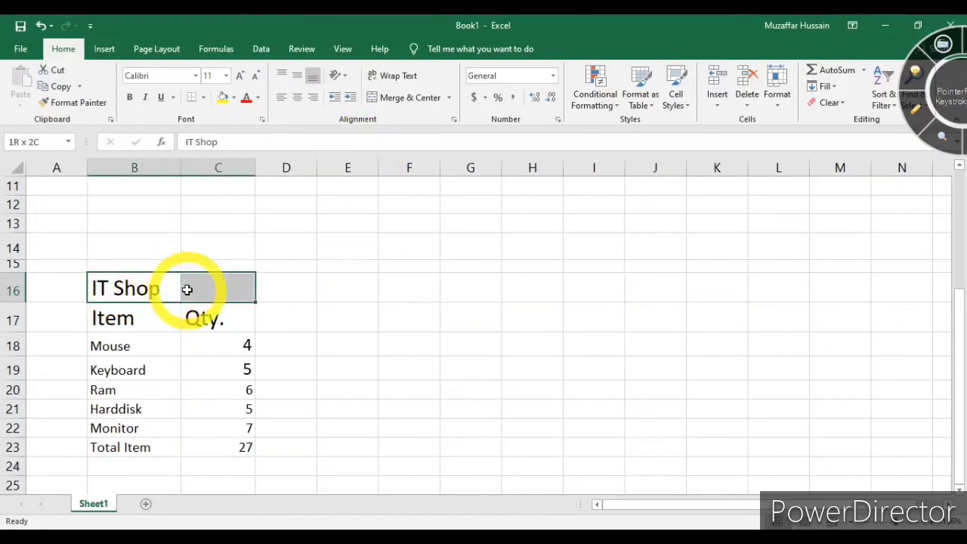
left_click(411, 98)
left_click(306, 388)
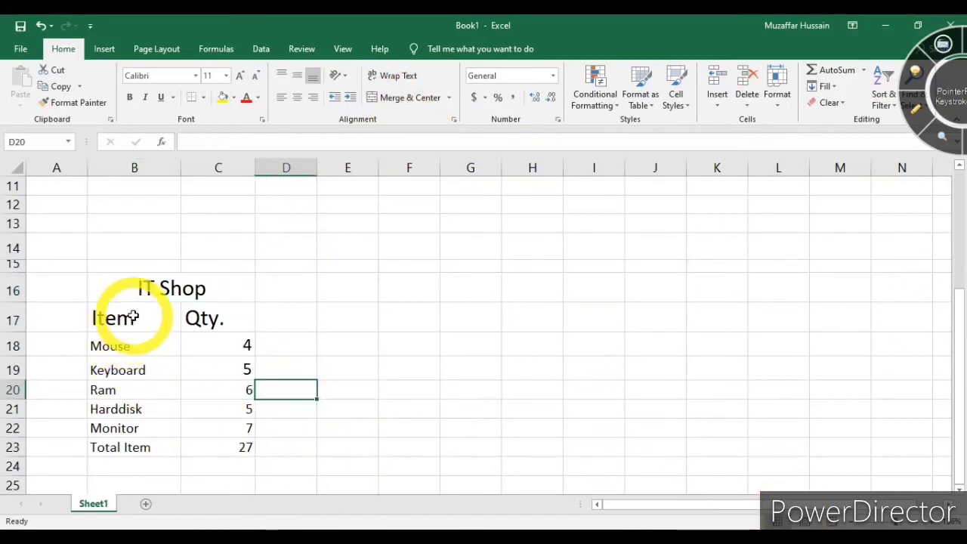
left_click(121, 286)
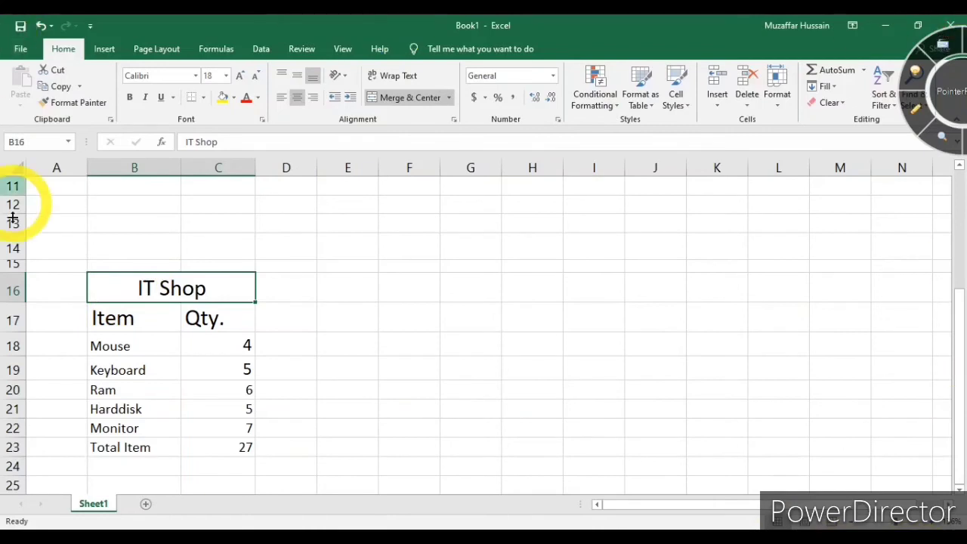
Make the merged IT Shop title bold and give it a yellow fill.
left_click(131, 99)
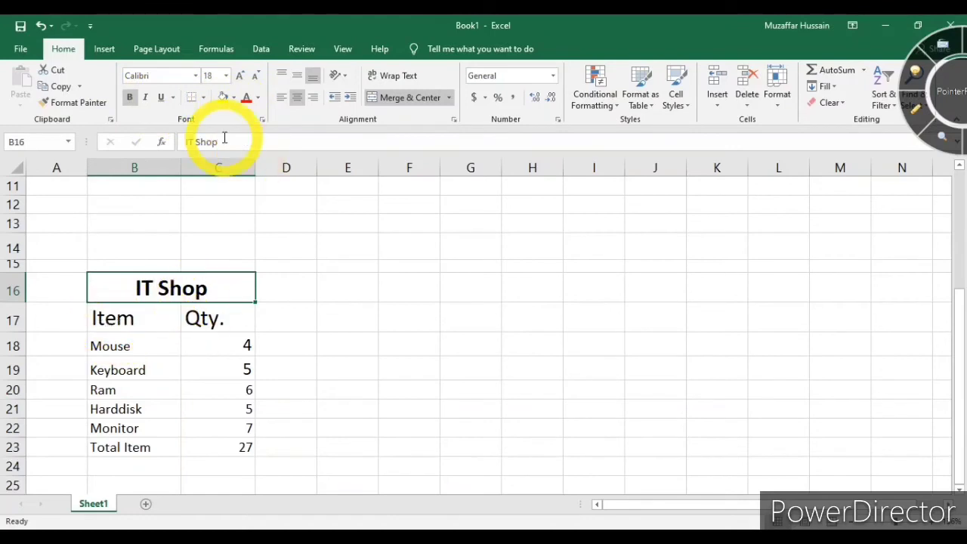
left_click(235, 99)
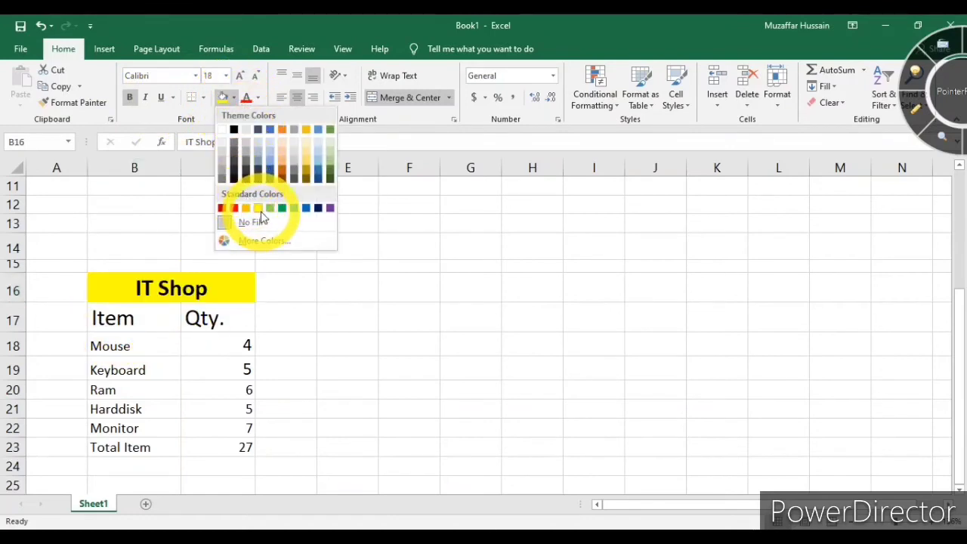
left_click(258, 208)
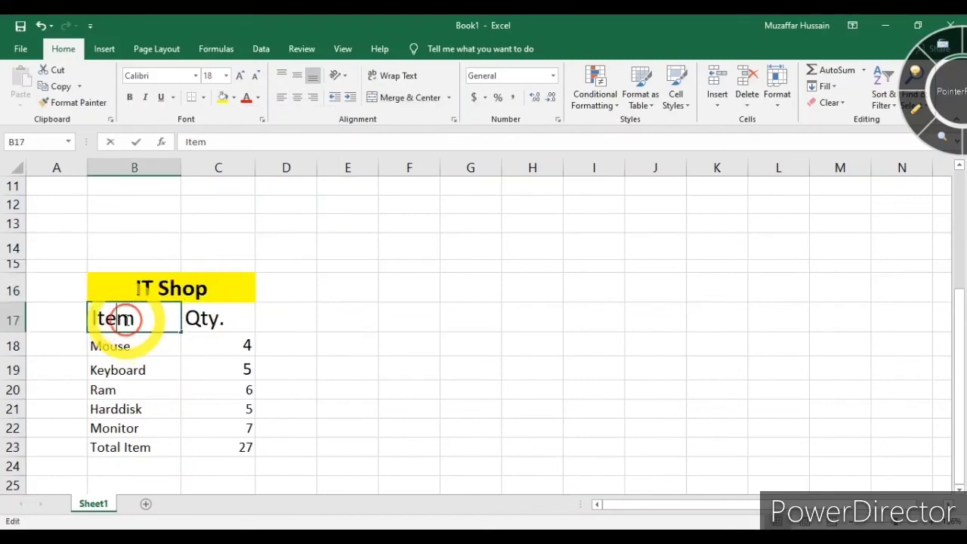
Fill the Item heading cell B17 with the standard light green colour.
double_click(124, 319)
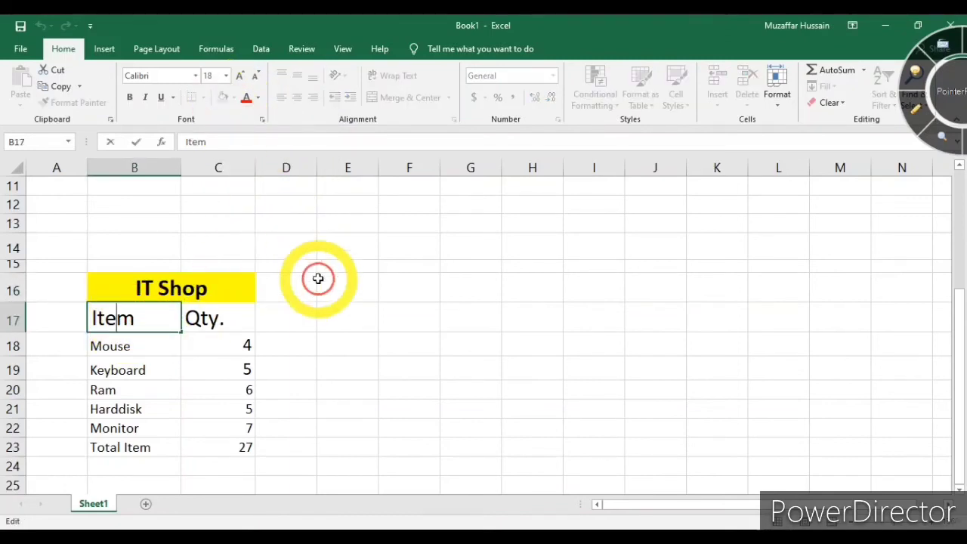
left_click(337, 316)
left_click(128, 318)
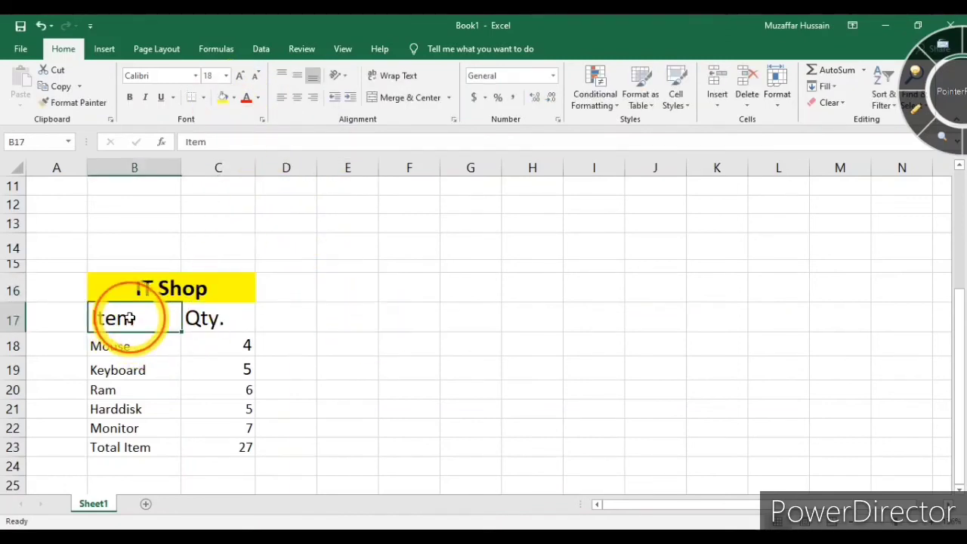
left_click(233, 98)
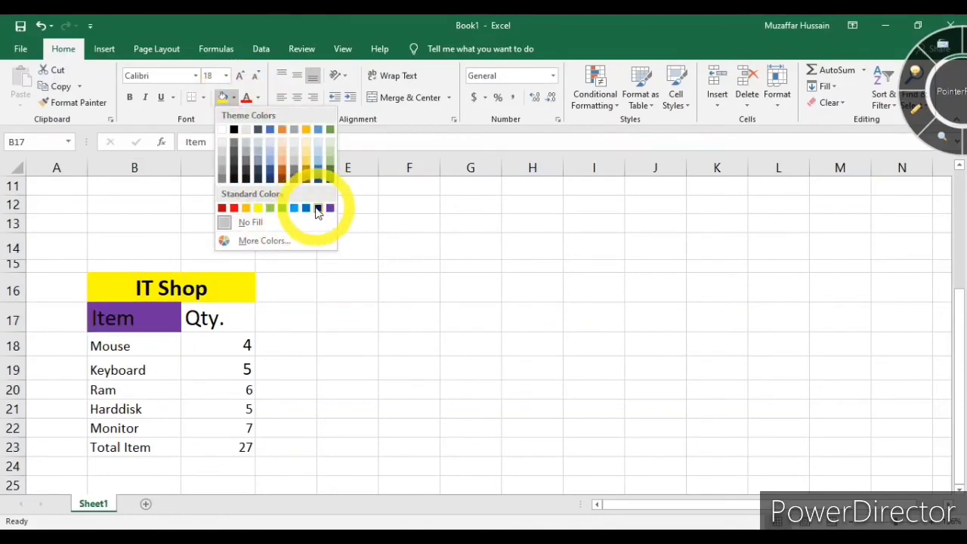
left_click(273, 215)
Fill the Qty. heading cell C17 with green, and change its fill to the standard light blue.
left_click(211, 317)
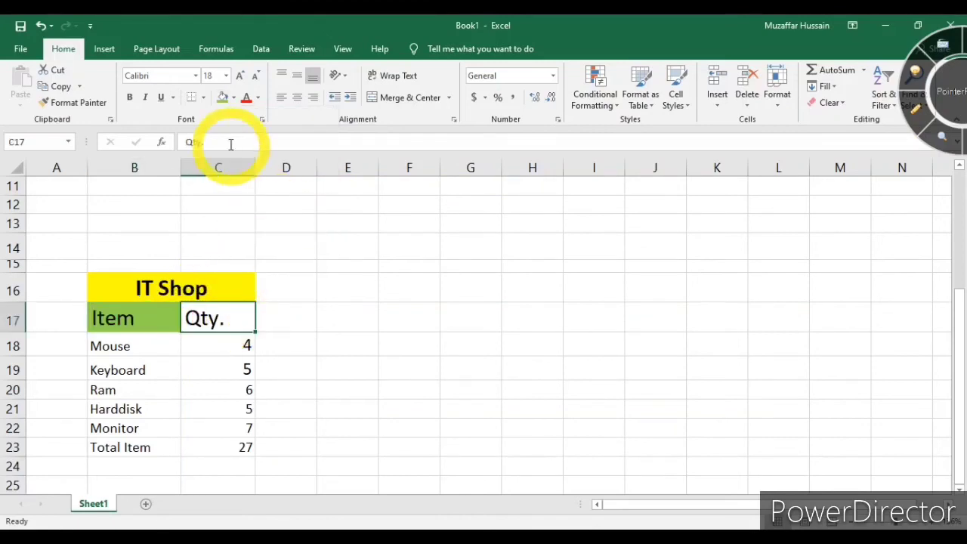
left_click(234, 97)
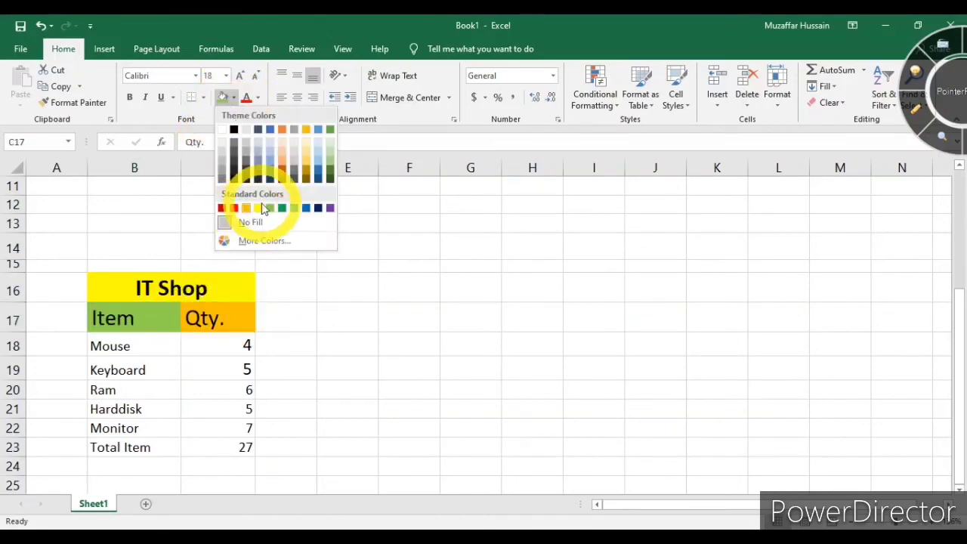
left_click(281, 209)
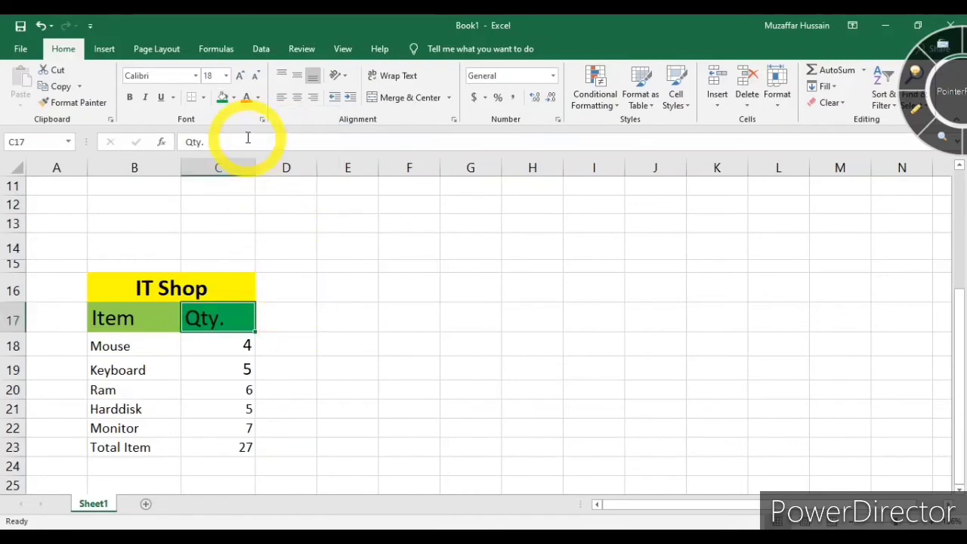
left_click(234, 97)
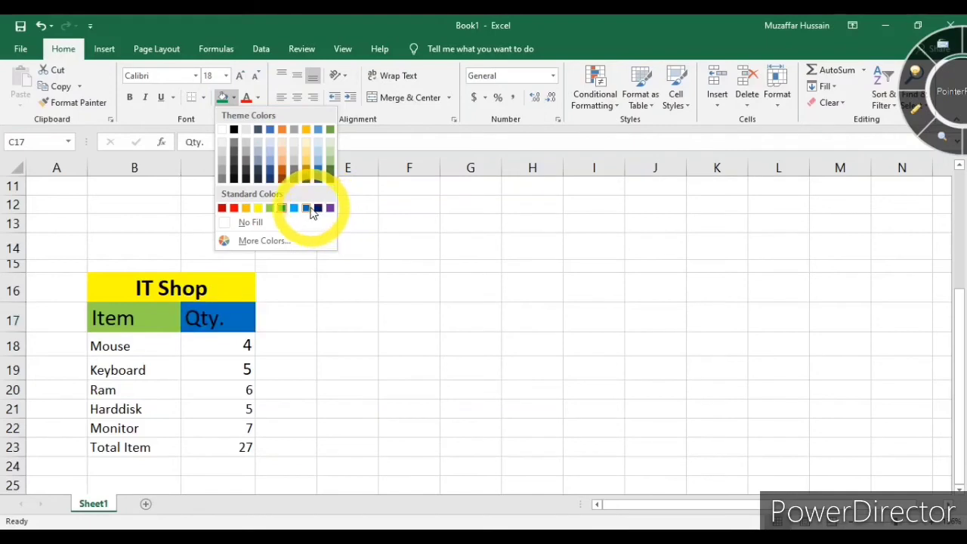
left_click(299, 216)
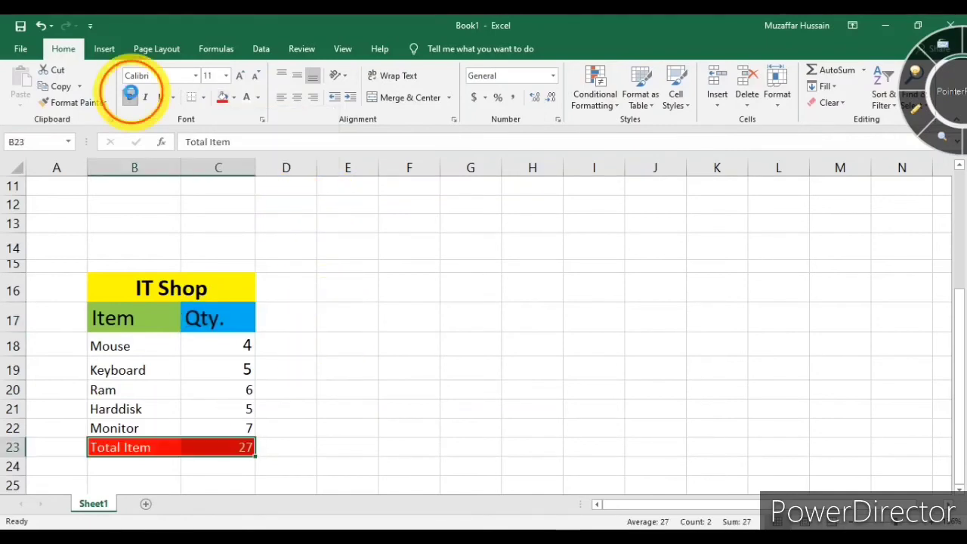
Format the Total Item row B23:C23 with a red fill and bold white text.
left_click(129, 97)
left_click(558, 442)
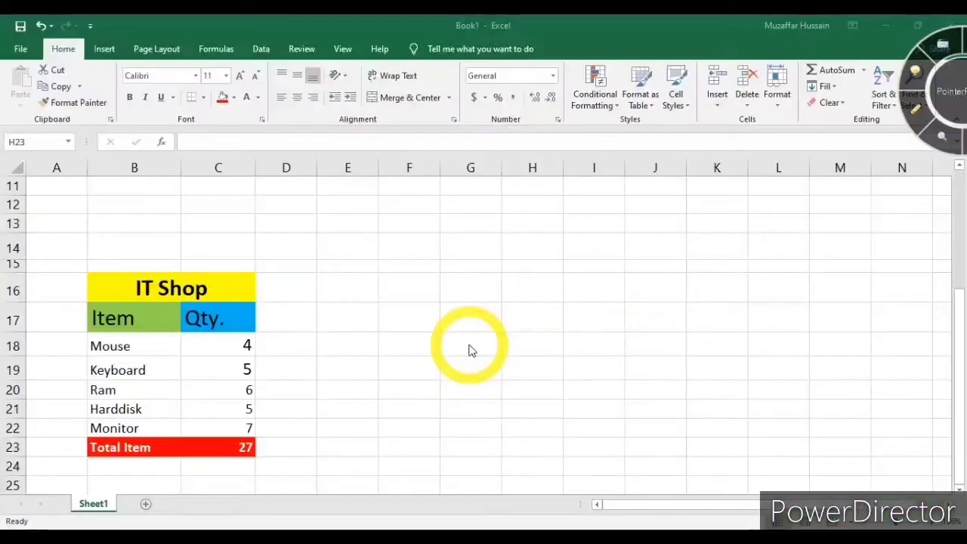
Enter the headings Note, Qty and Amount in cells G17, H17 and I17.
left_click(465, 322)
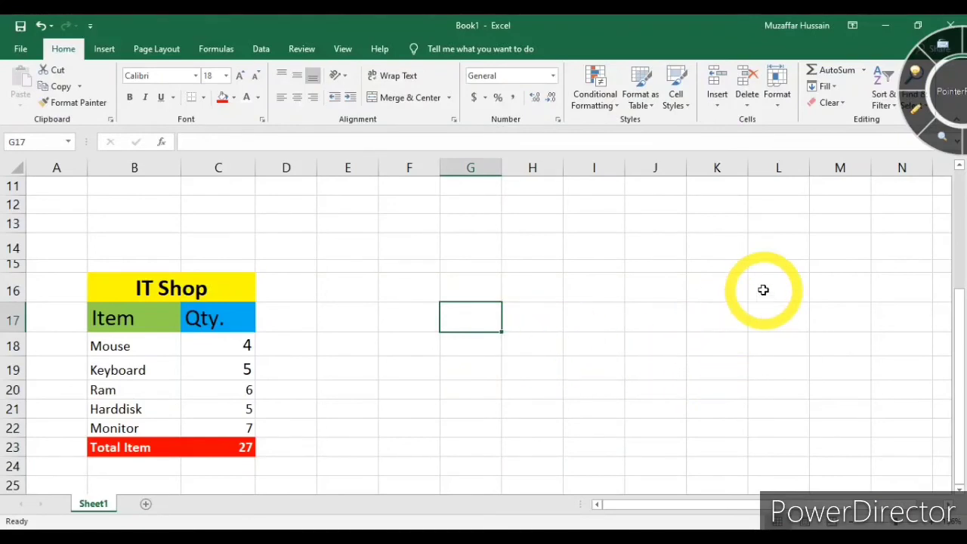
type("Note")
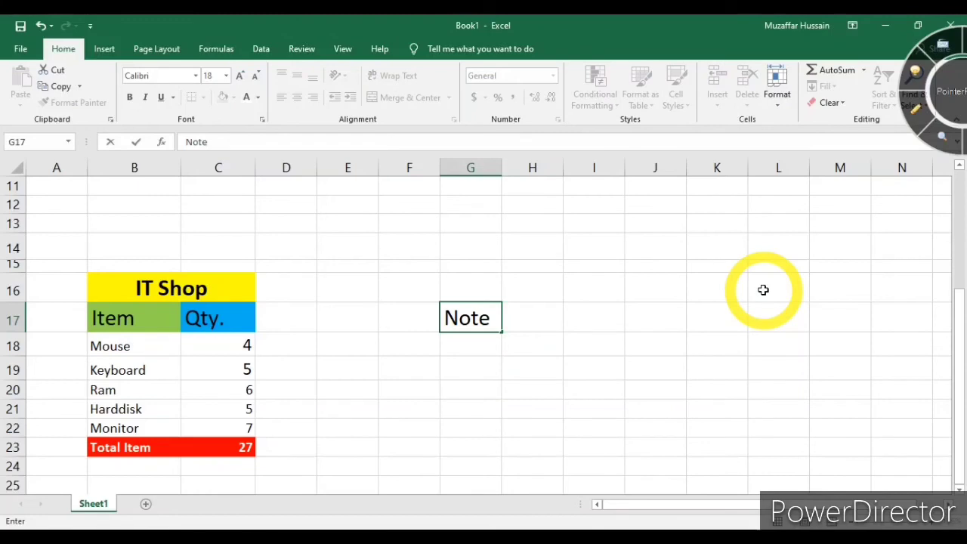
key("Tab")
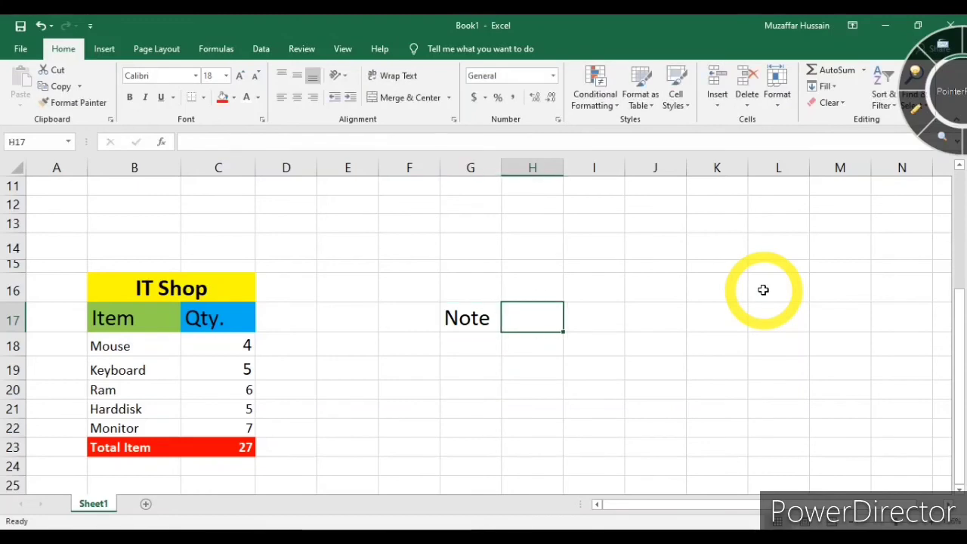
type("Qty")
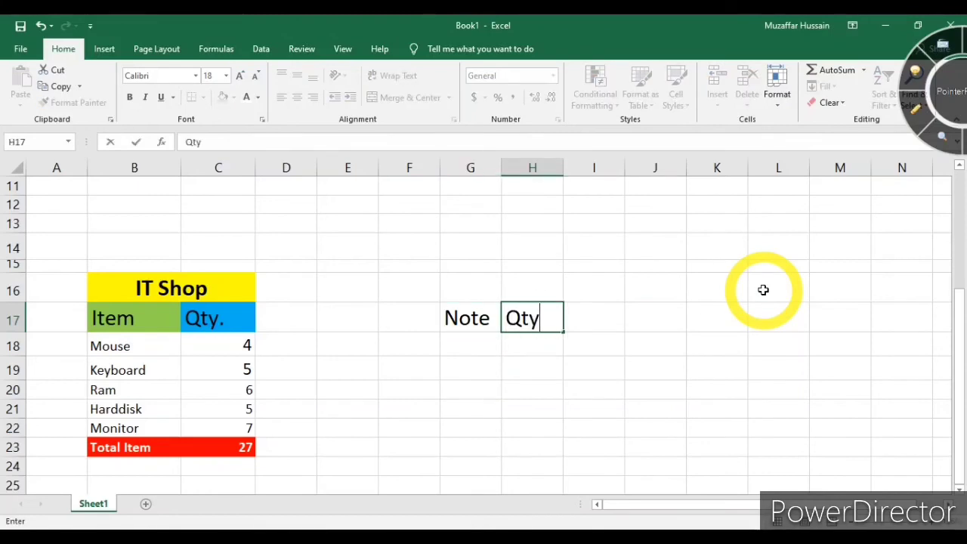
key("Tab")
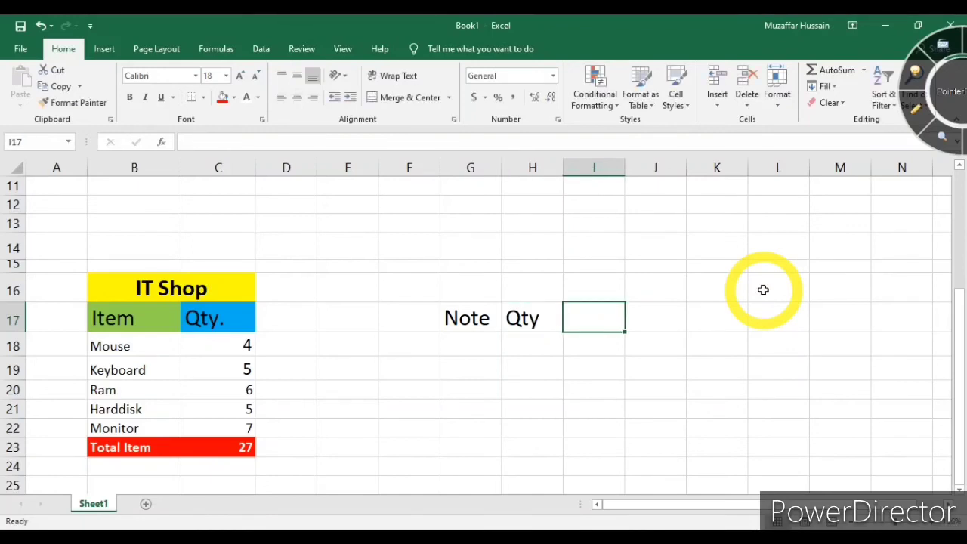
type("Amoun")
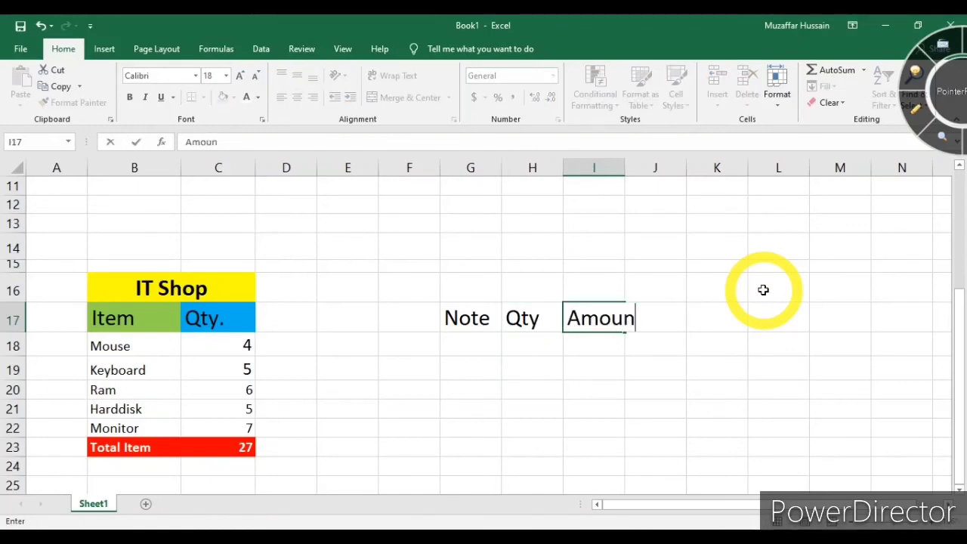
type("t")
key("Return")
List the denominations 2000, 500, 100, 50 and Coin under the Note heading in G18:G22.
key("Left")
key("Left")
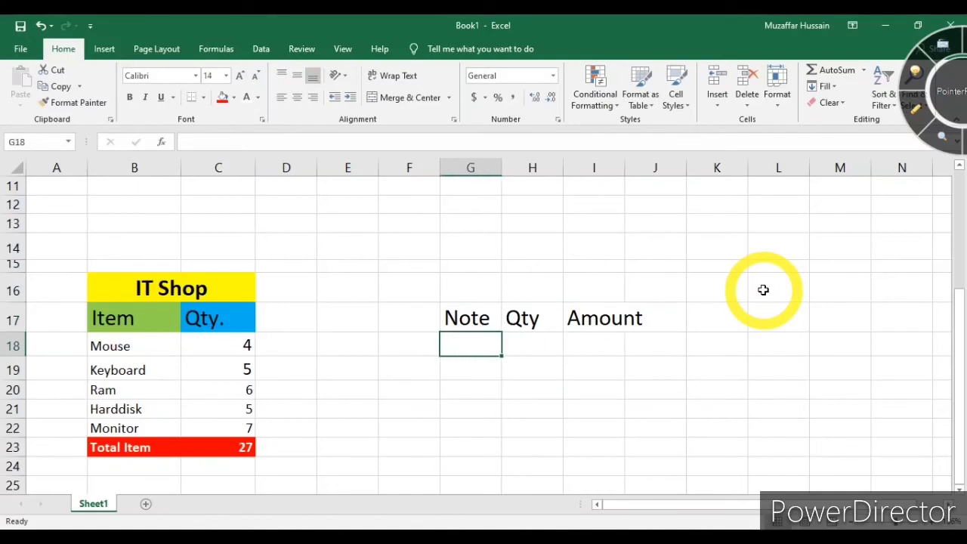
type("2000")
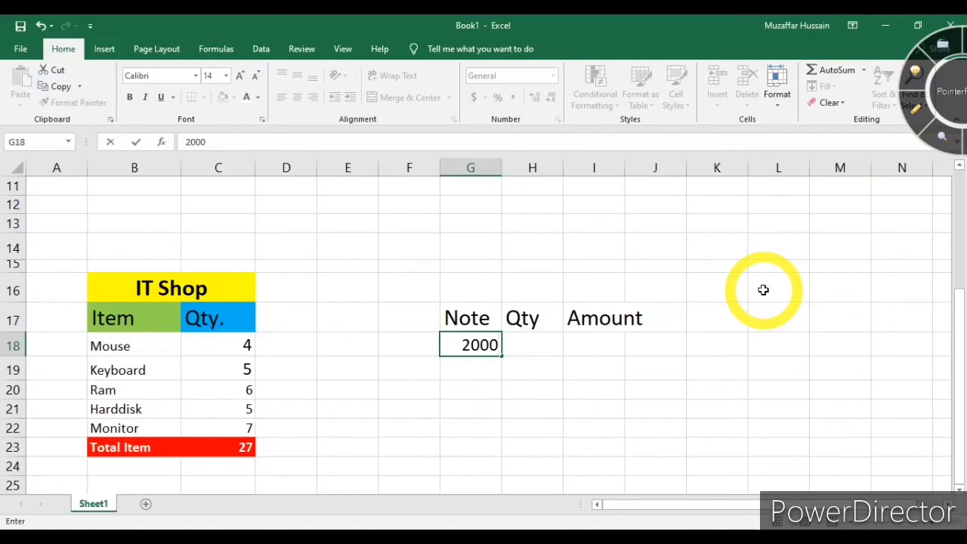
key("Return")
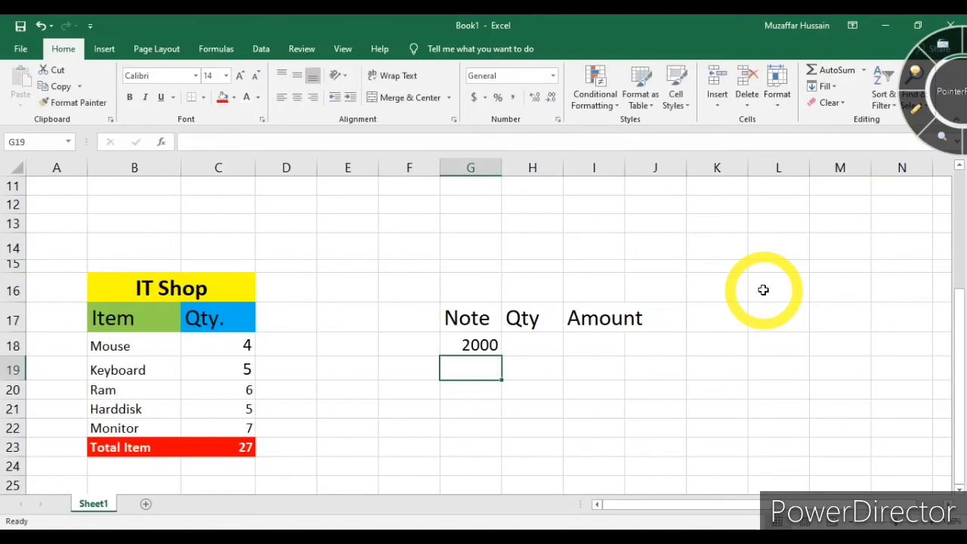
type("500")
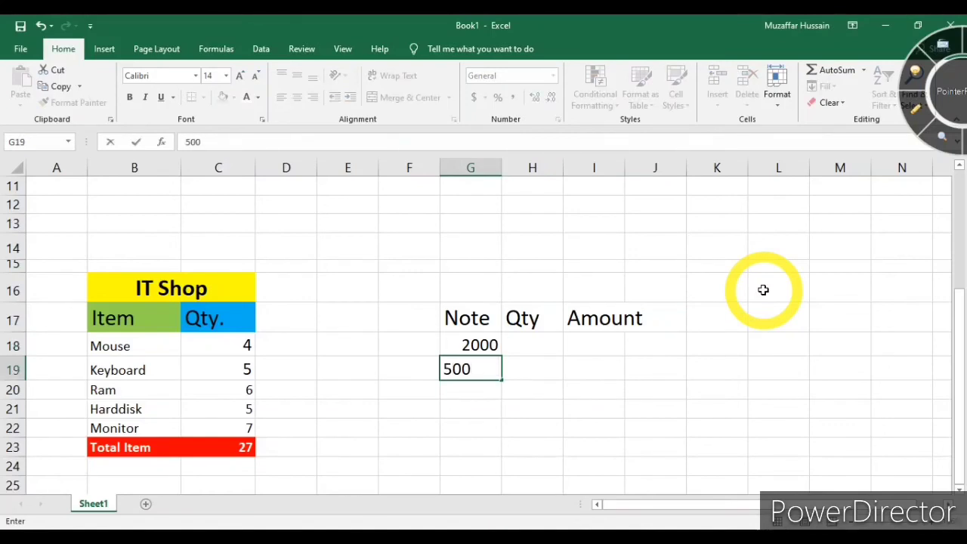
key("Return")
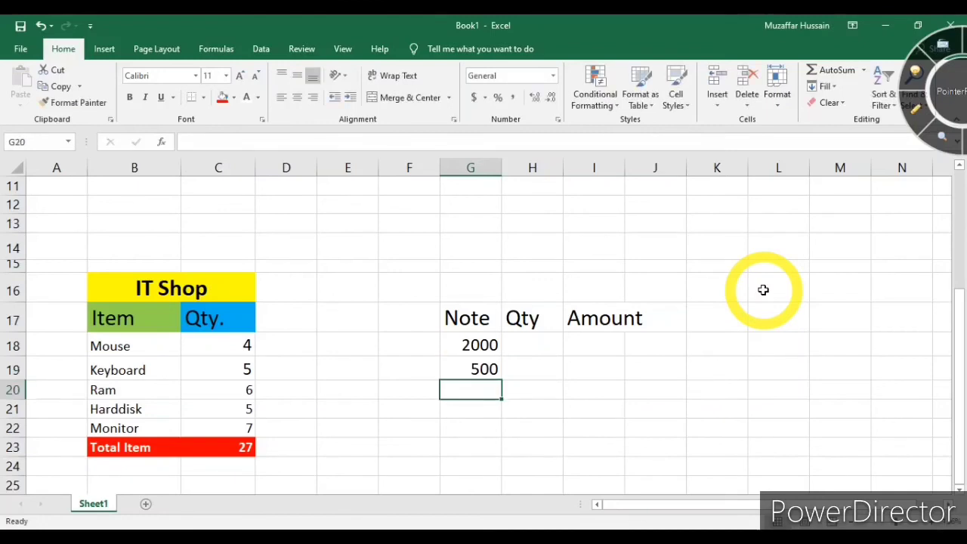
type("100")
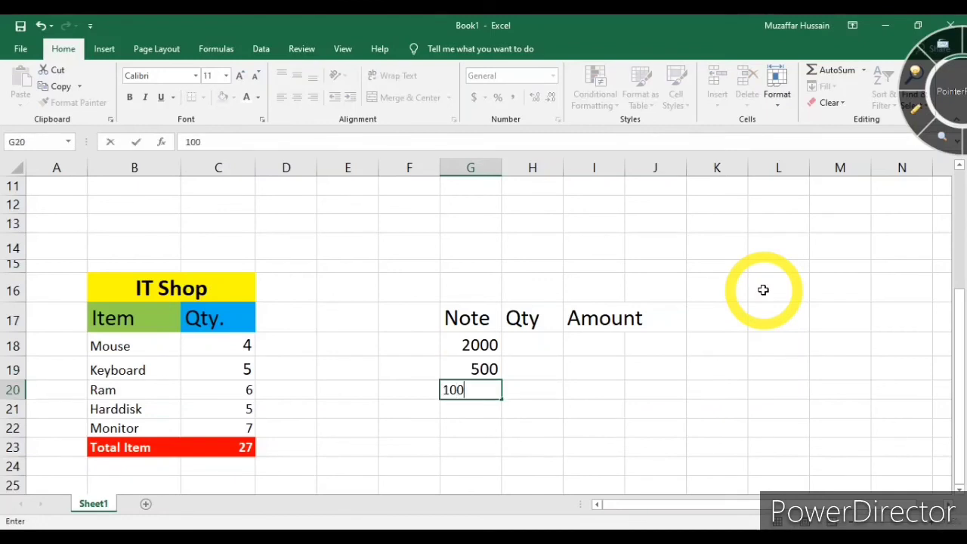
key("Return")
type("50")
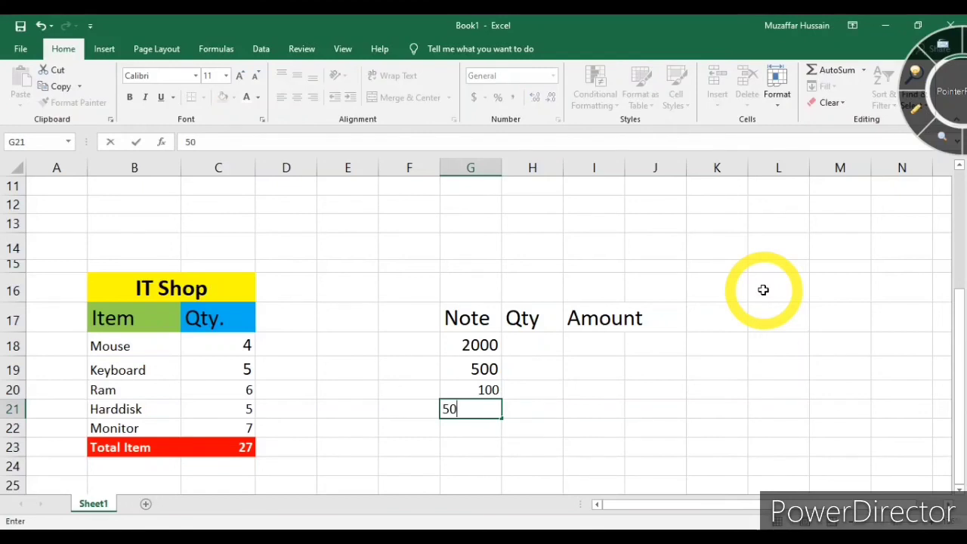
key("Return")
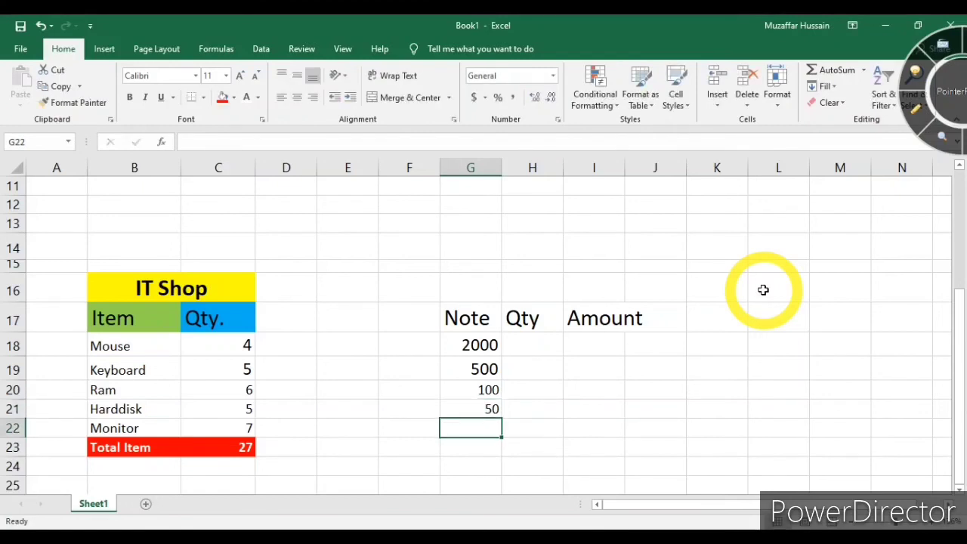
type("Coin")
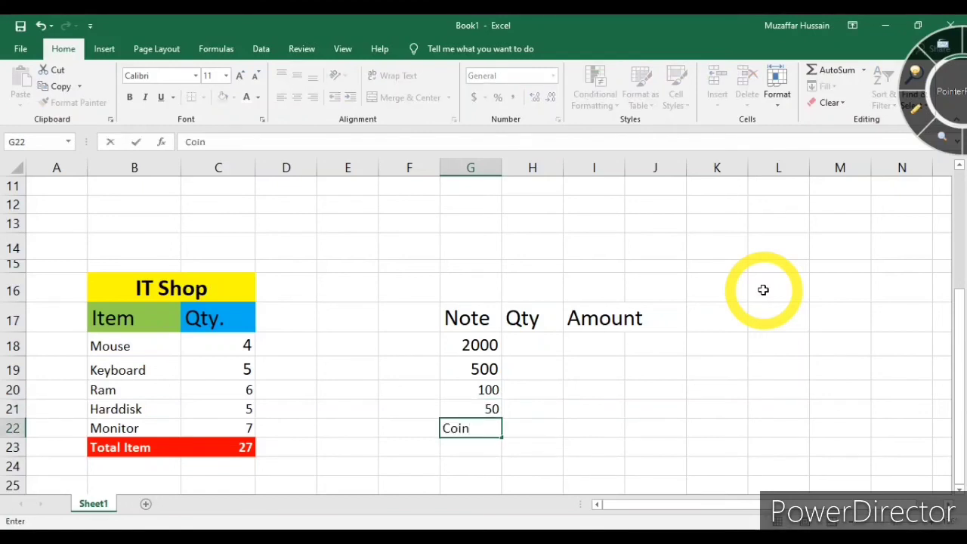
key("Tab")
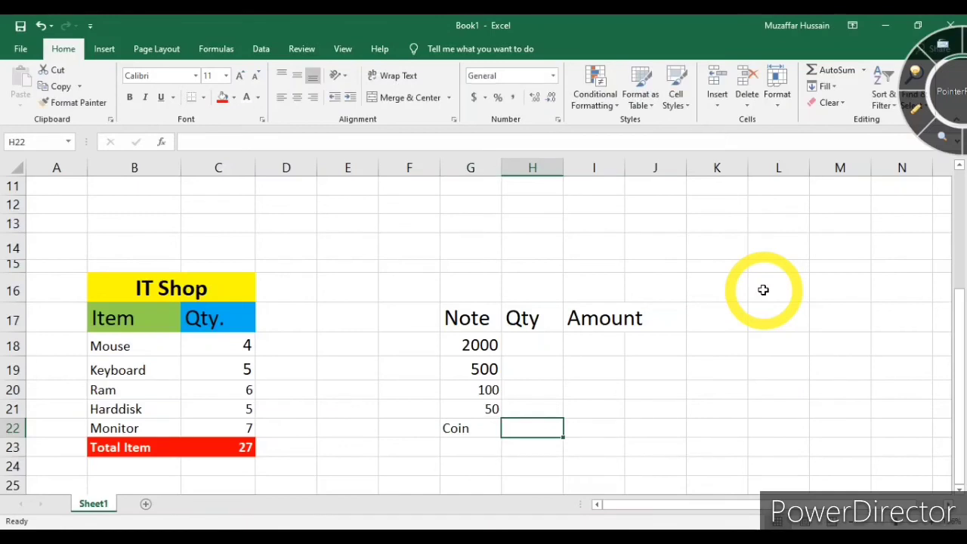
Label cell H23 Total Amount below the Qty column of the note table.
key("Down")
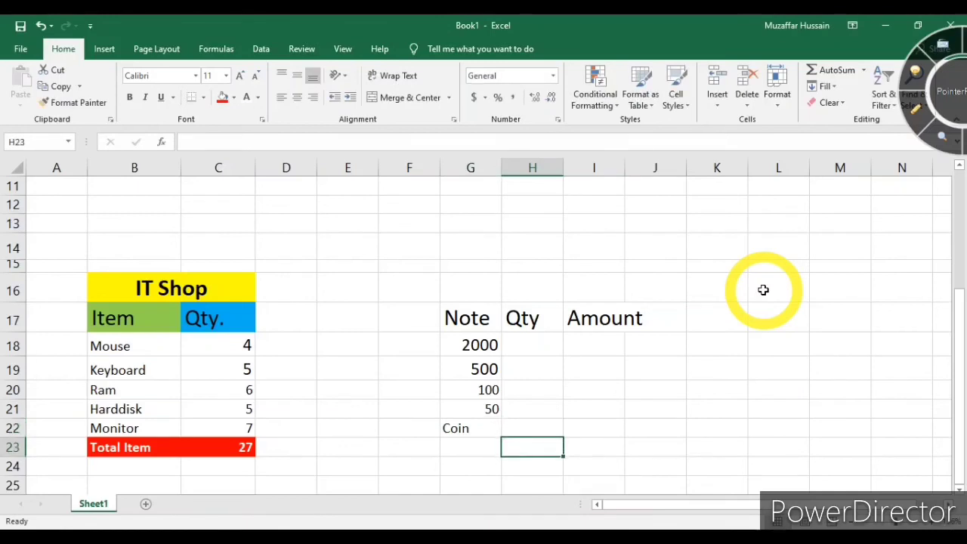
type("Total Amoun")
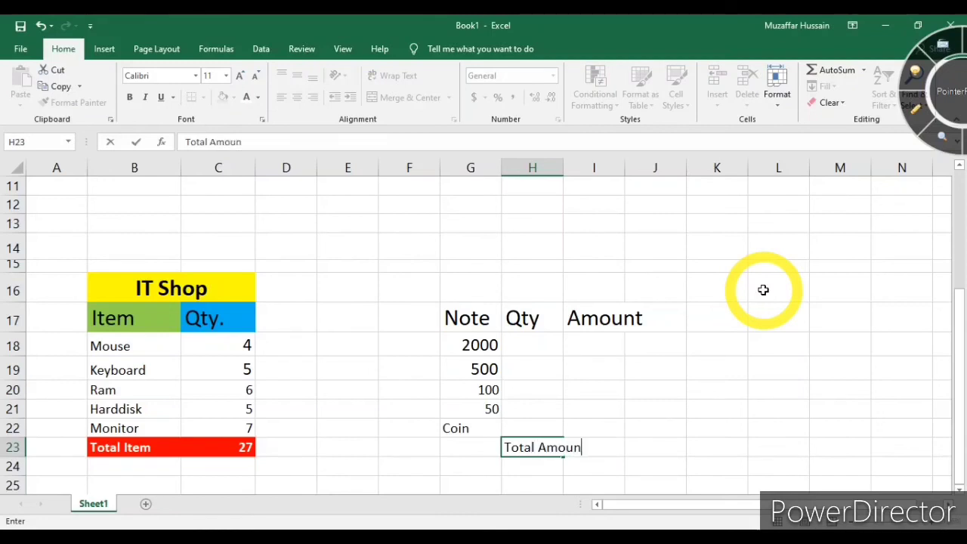
key("Tab")
Enter the quantity 32 for the 2000 note in cell H18.
key("Up")
key("Up")
key("Up")
key("Up")
key("Up")
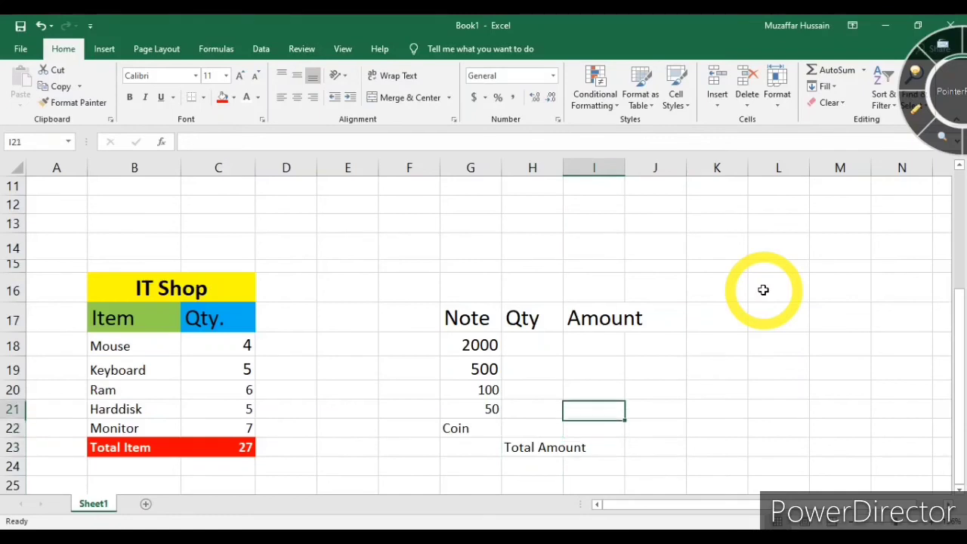
key("Left")
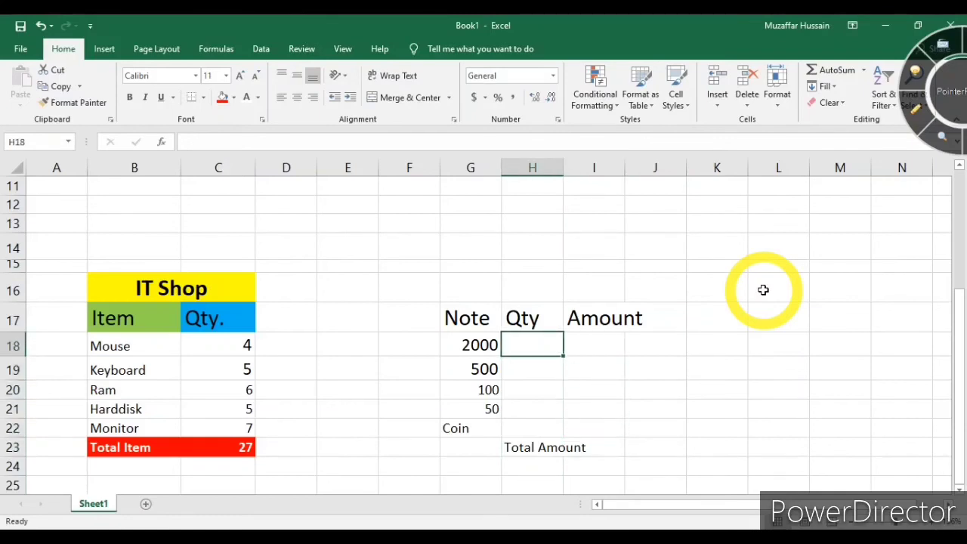
type("32")
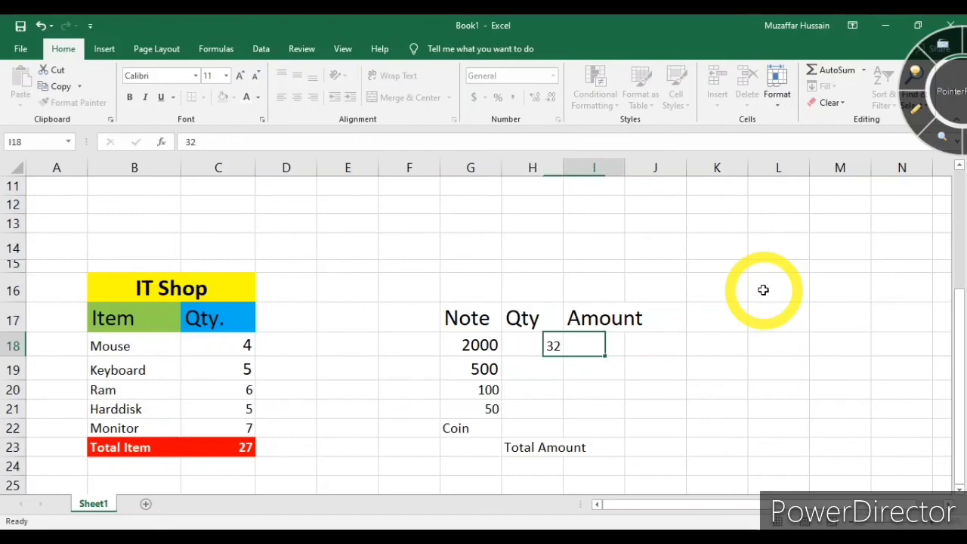
key("Tab")
key("Down")
key("Left")
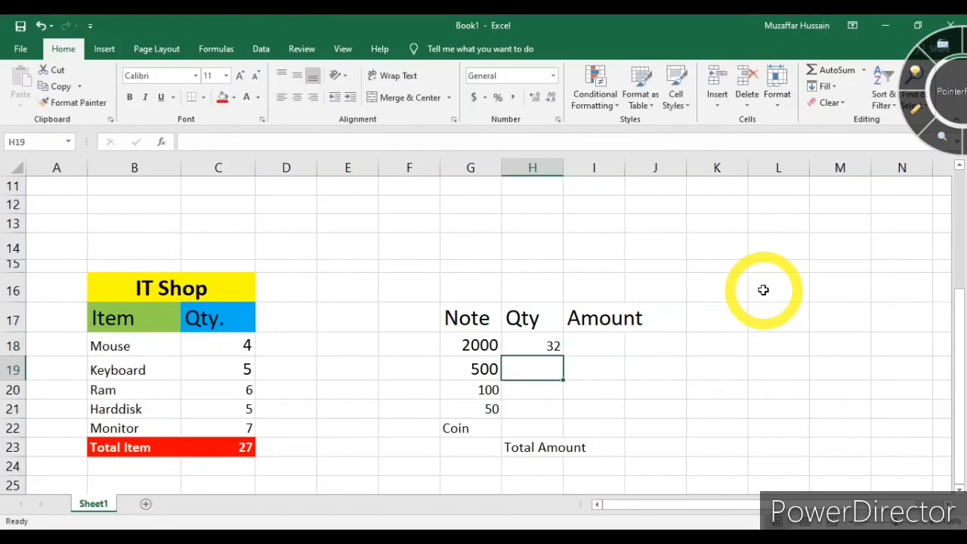
Enter the quantities 20, 10, 5 and 2 in H19:H22 for the 500, 100, 50 and Coin rows.
type("20")
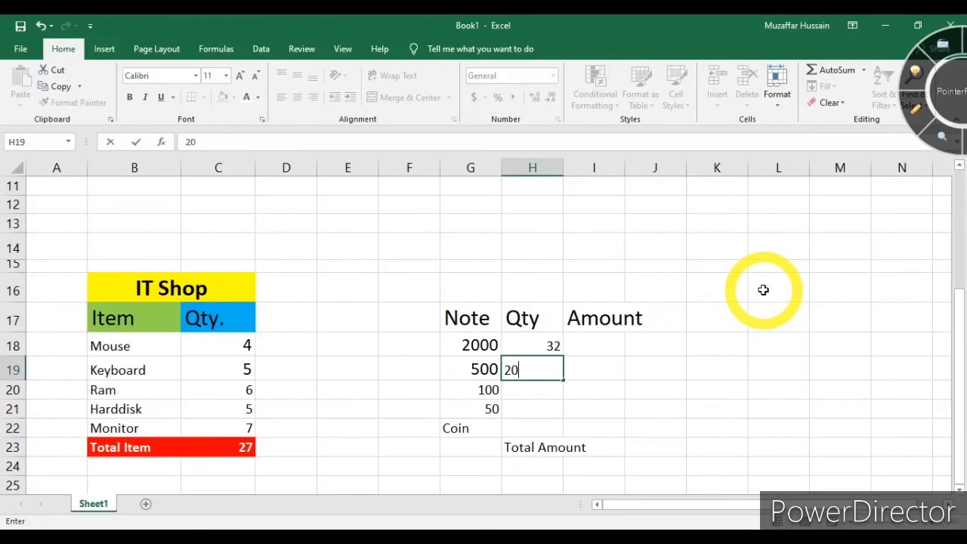
key("Return")
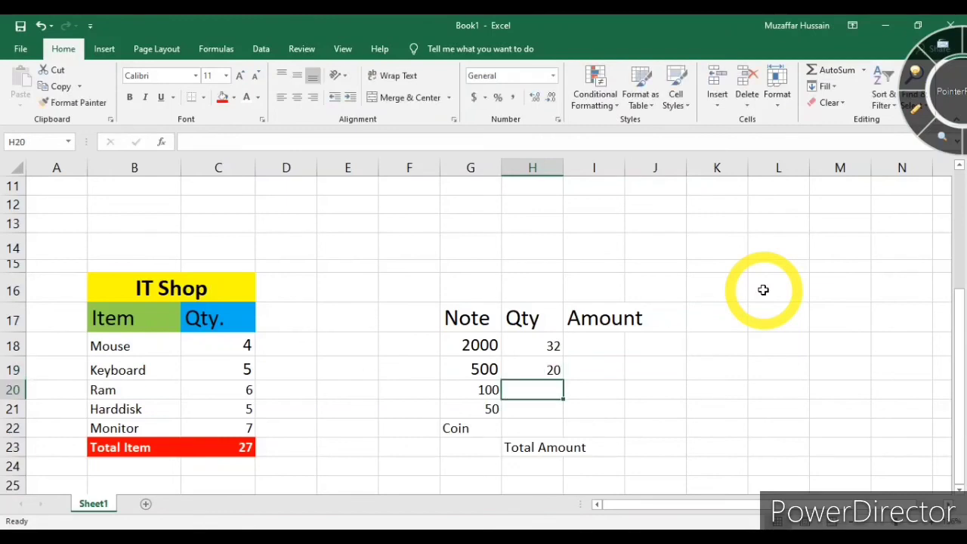
type("10")
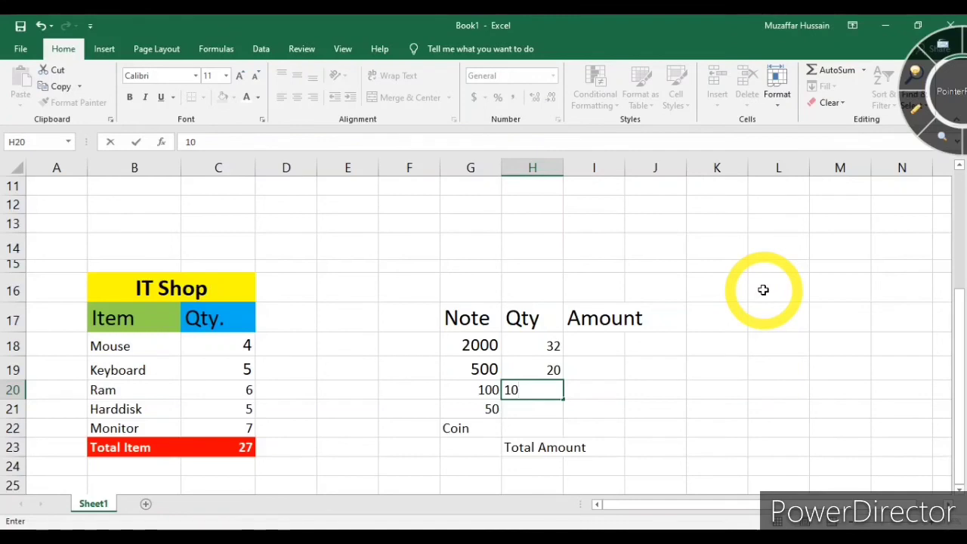
key("Return")
type("5")
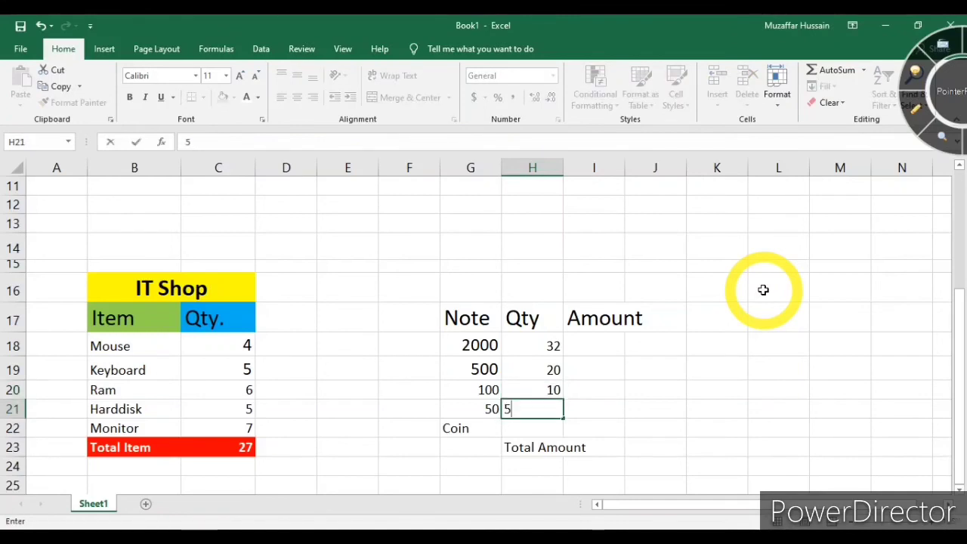
key("Return")
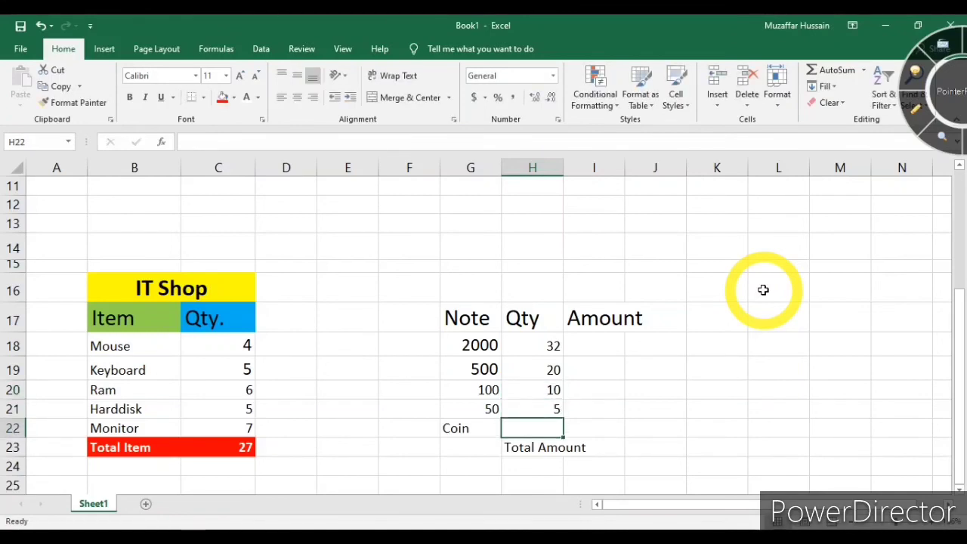
type("2")
key("Tab")
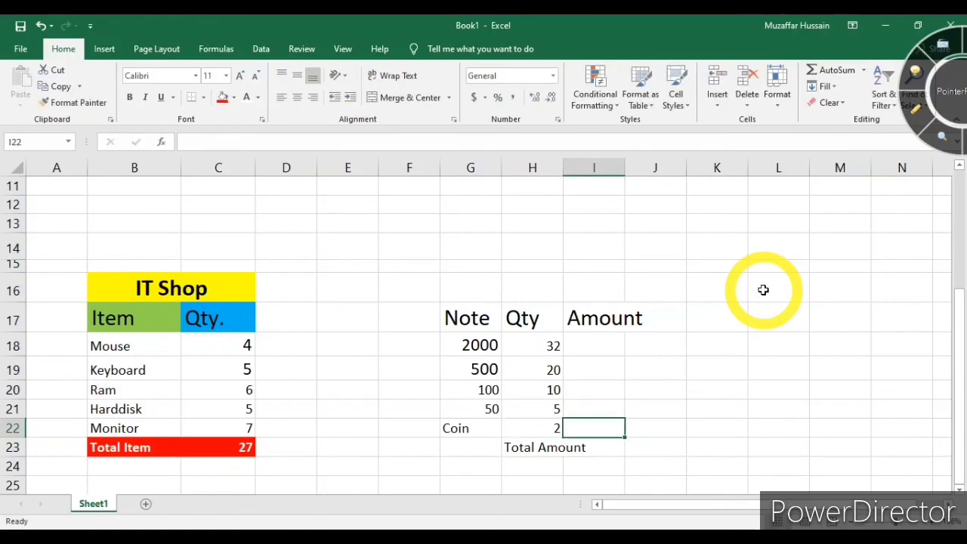
Calculate the 2000-note amount in I18 with =G18*H18 and fill the formula down through I22.
key("Down")
key("Up")
key("Up")
key("Up")
key("Up")
key("Up")
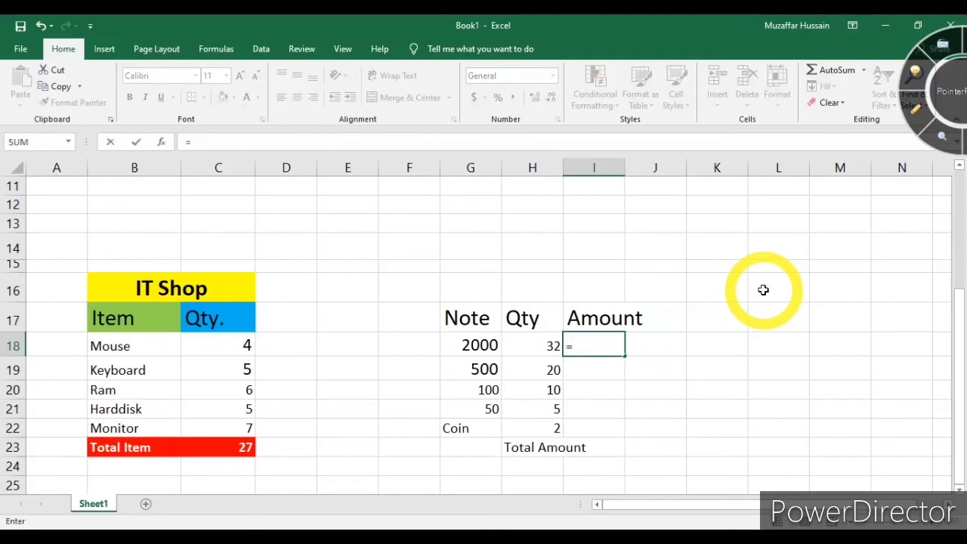
left_click(470, 346)
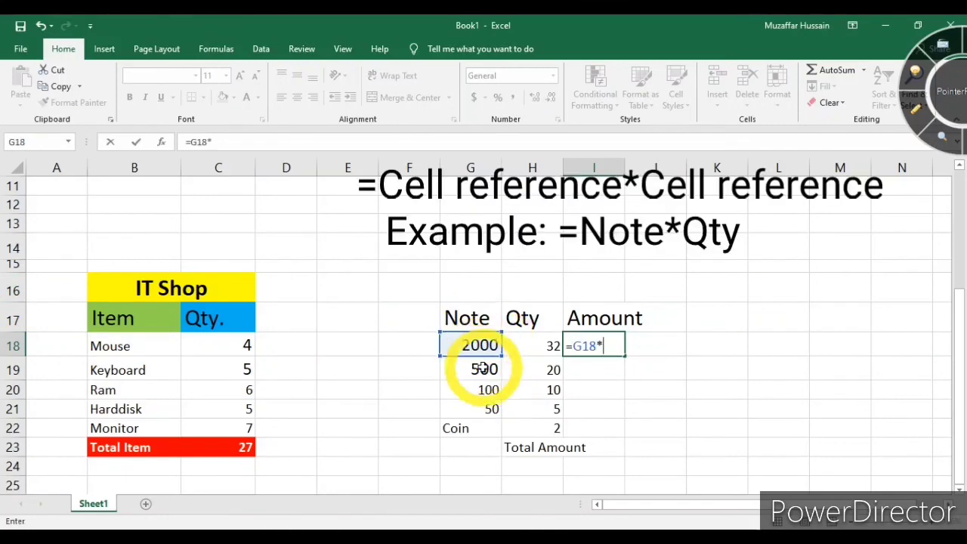
left_click(544, 348)
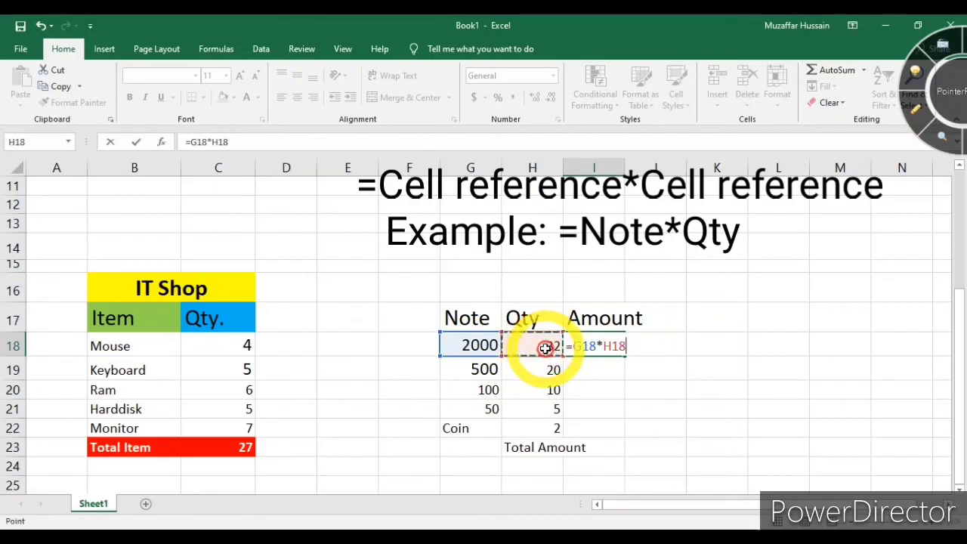
key("Return")
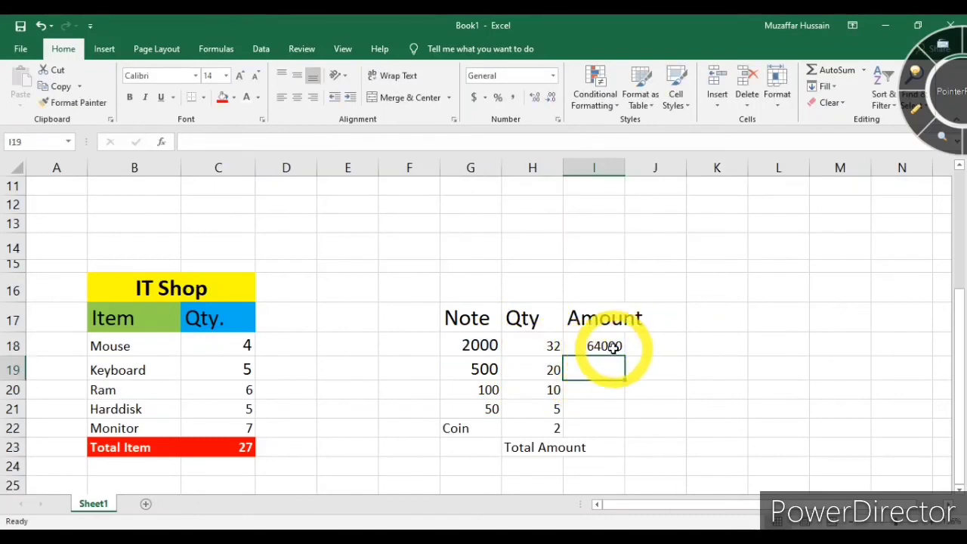
left_click(610, 352)
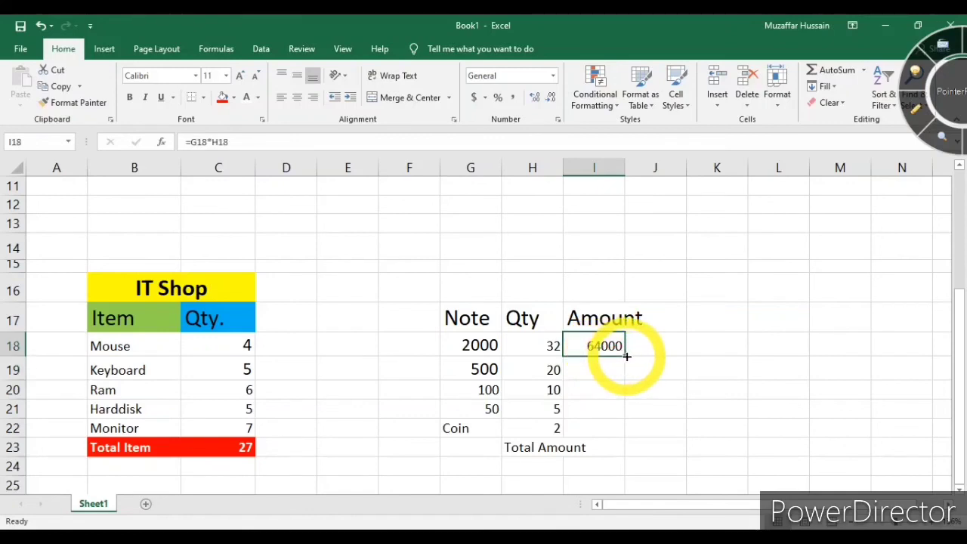
mouse_move(627, 356)
left_mouse_down()
mouse_move(610, 432)
mouse_move(715, 529)
left_mouse_up()
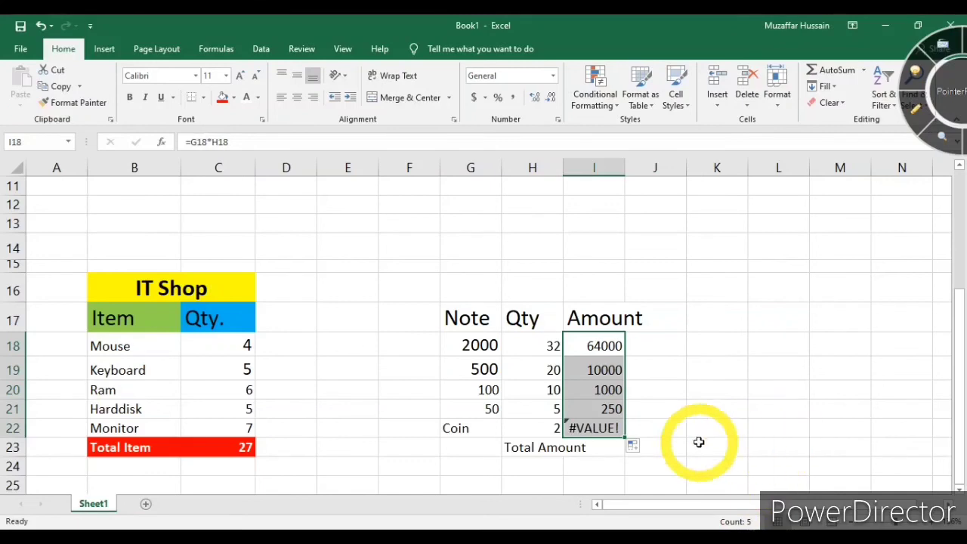
Replace the Coin row's formula in I22 with =H22.
left_click(594, 428)
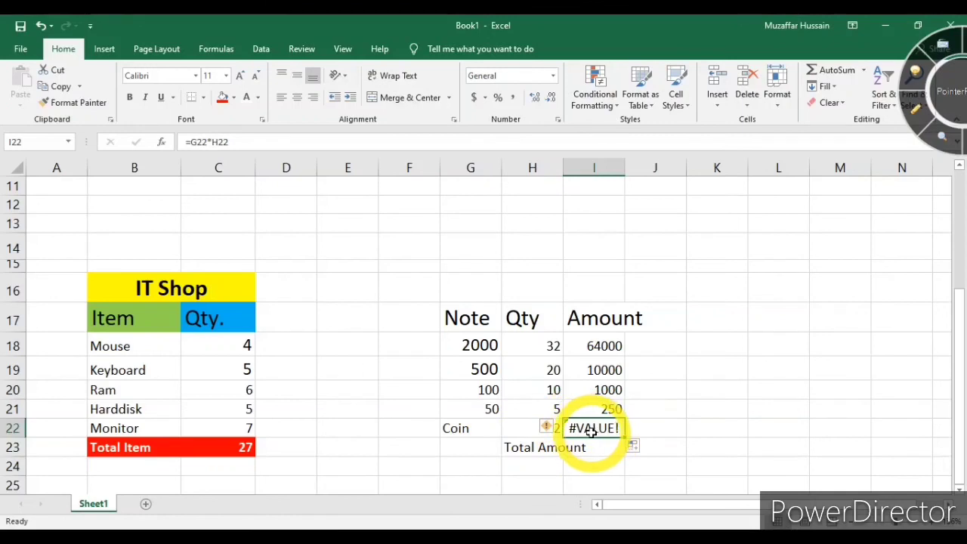
type("=")
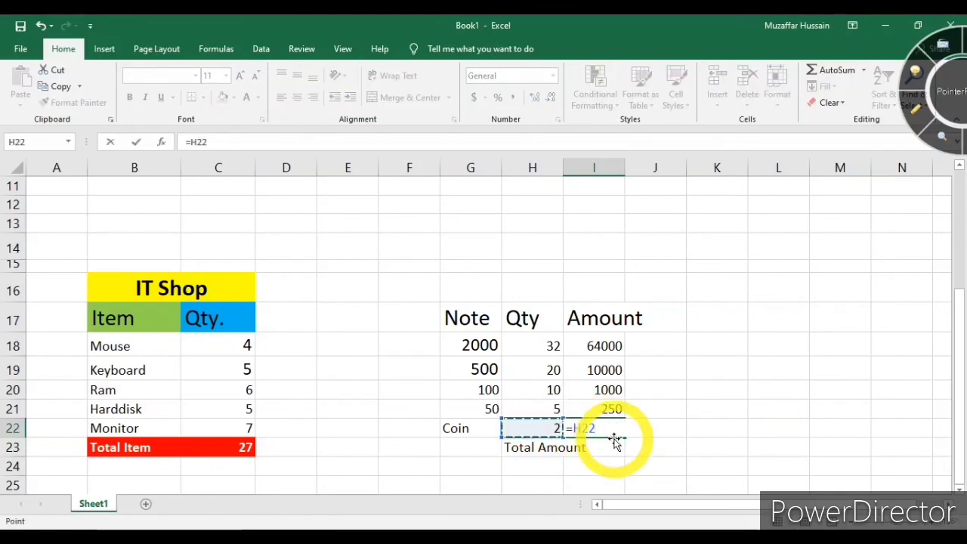
key("Return")
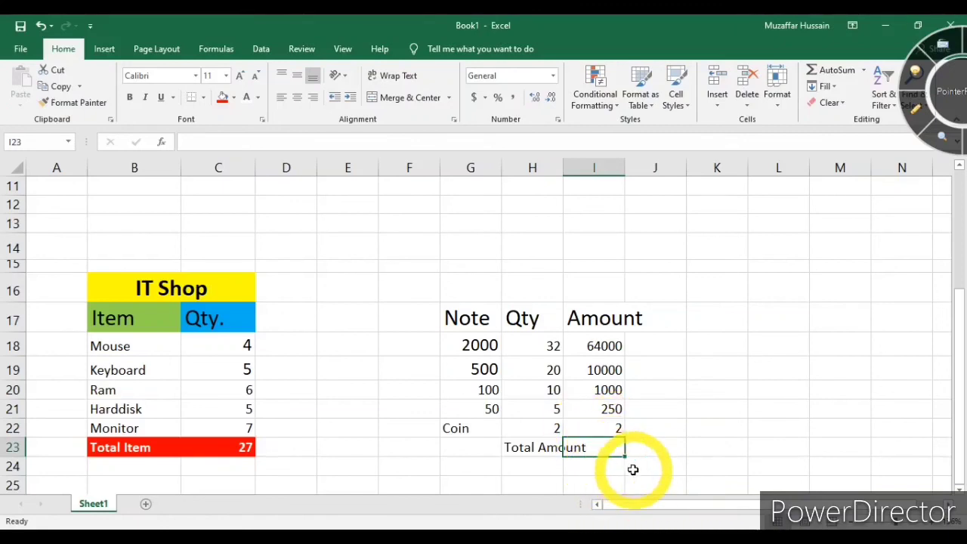
Total the amounts in I23 with =sum(I18:I22) and widen column H to fit the Total Amount label.
type("=")
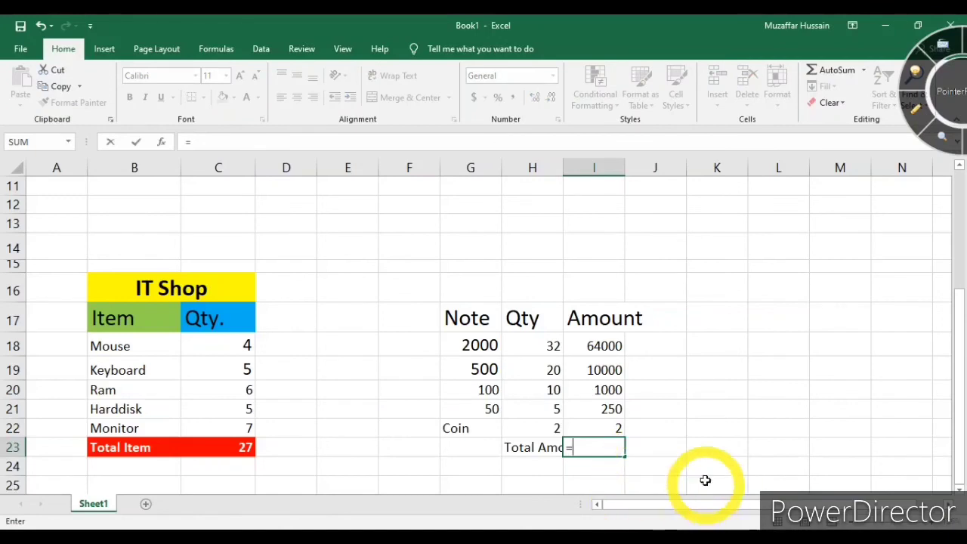
type("su")
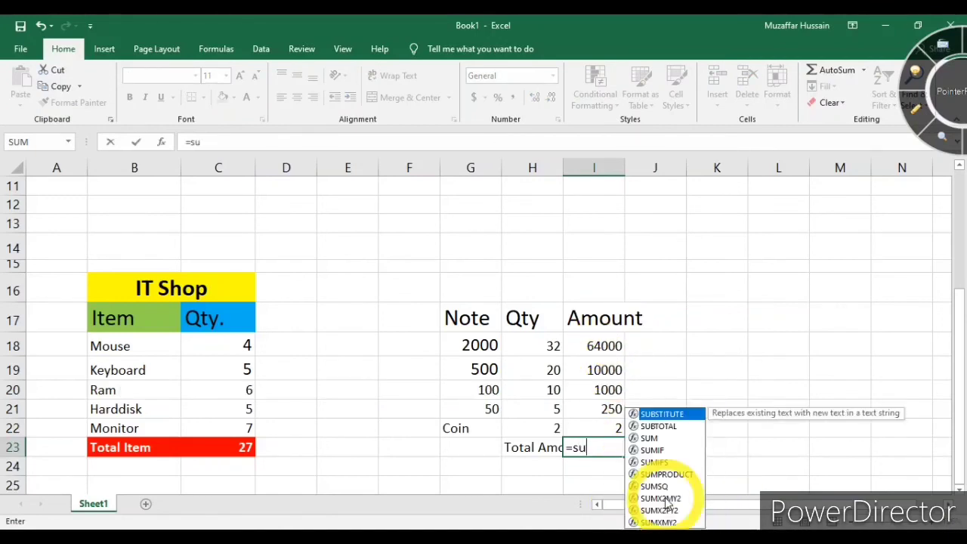
type("m(")
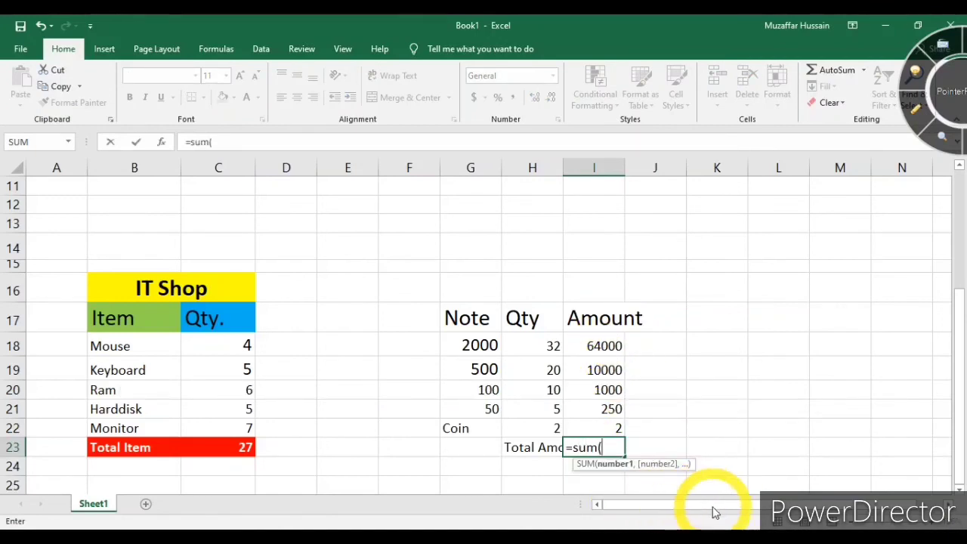
left_click_drag(611, 344, 607, 422)
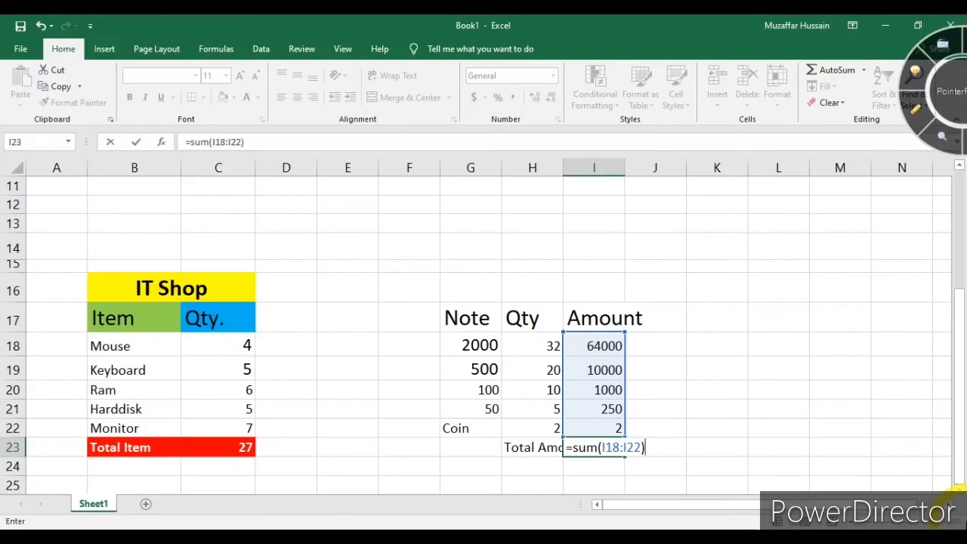
type(")")
key("Return")
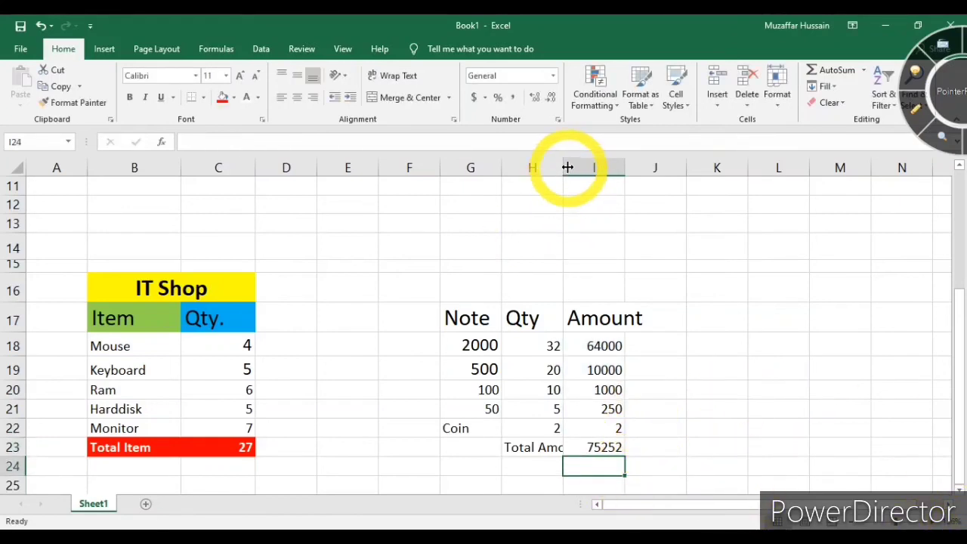
left_click_drag(567, 167, 604, 170)
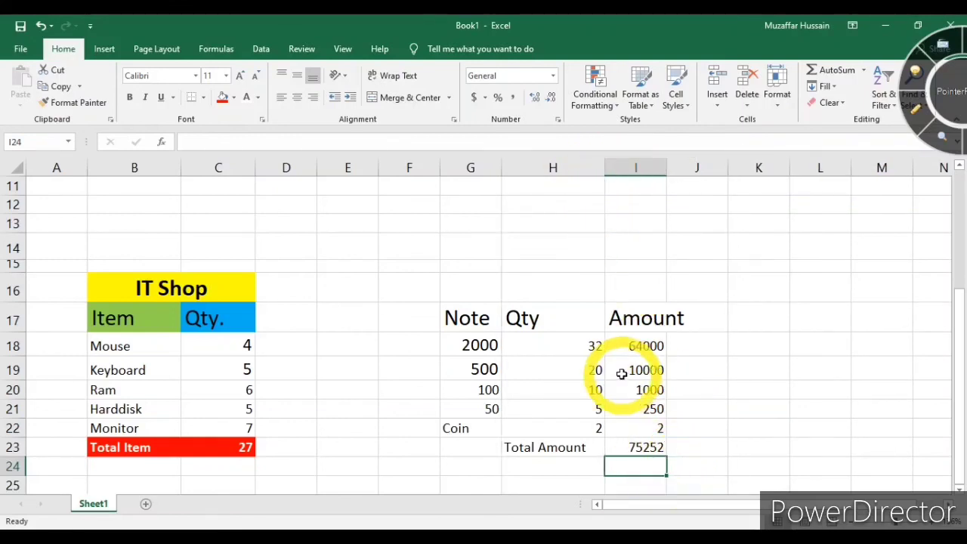
Apply all borders to the note table G17:I23 and widen column I to fit the Amount heading.
left_click_drag(452, 317, 647, 444)
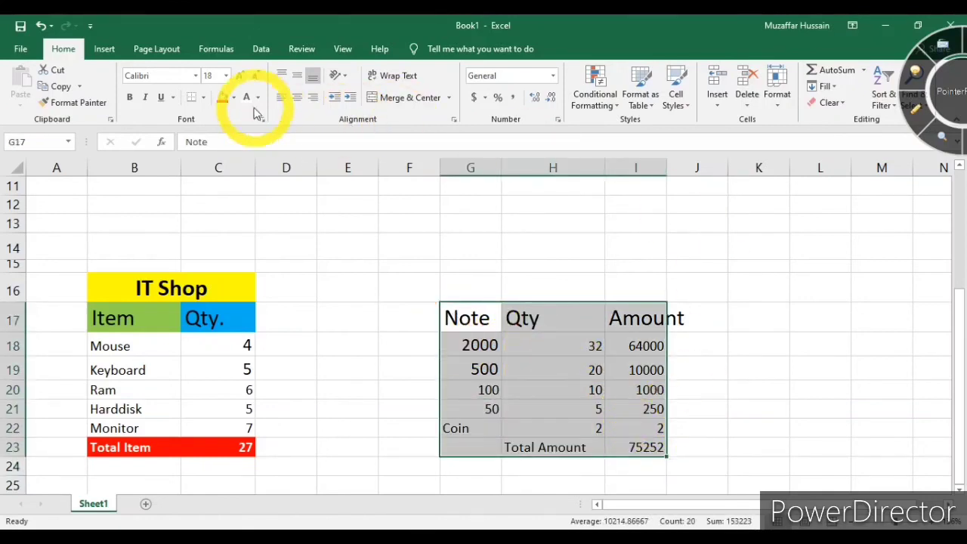
left_click(204, 104)
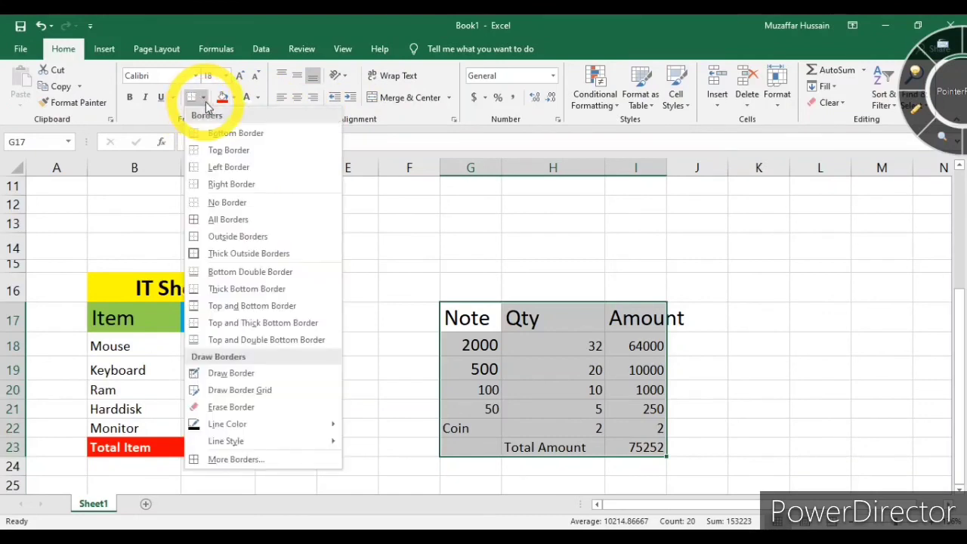
left_click(227, 220)
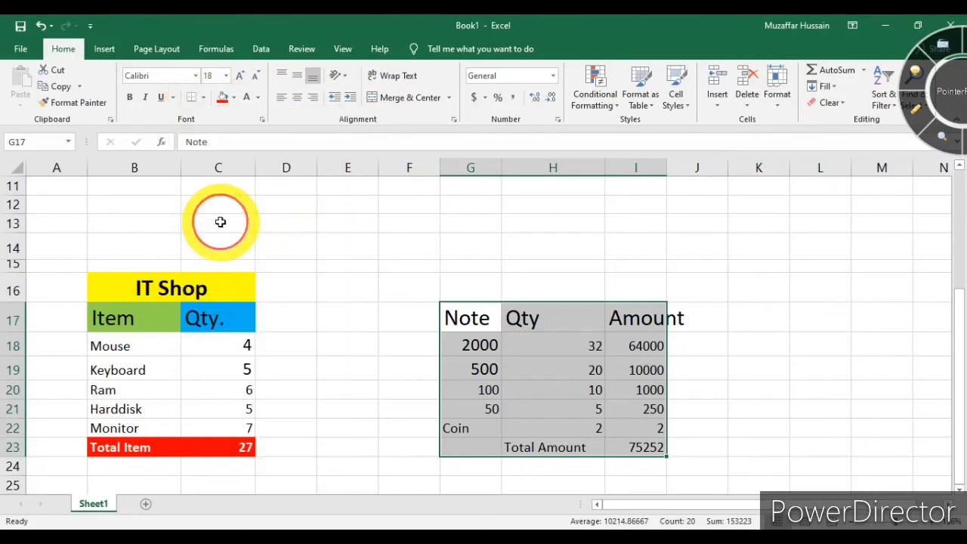
left_click_drag(669, 170, 687, 172)
left_click(782, 345)
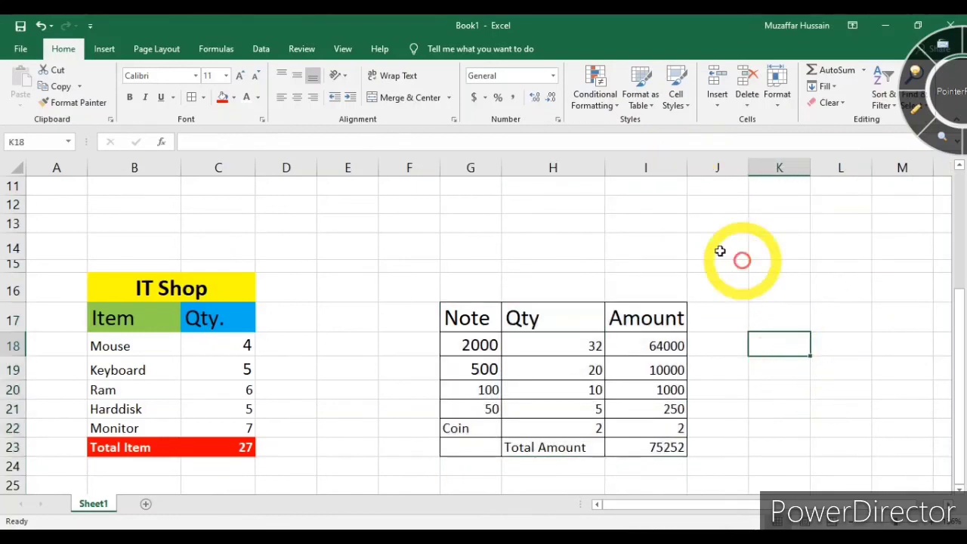